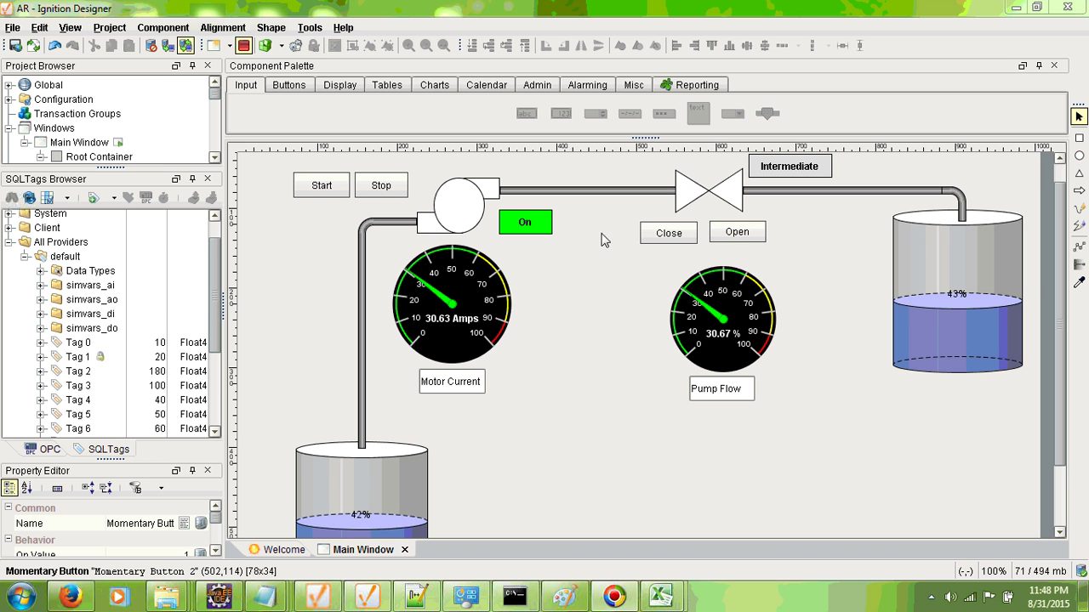
# Examine the tags and their data types in the simvars_ai, simvars_ao, simvars_di and simvars_do folders of the default provider
pyautogui.click(41, 286)
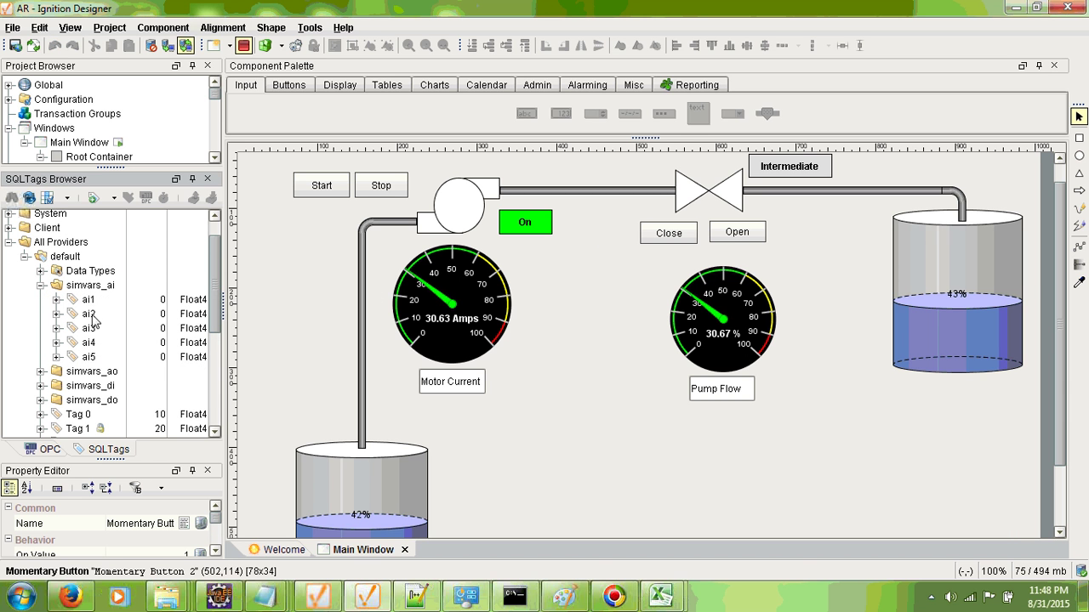
pyautogui.click(41, 286)
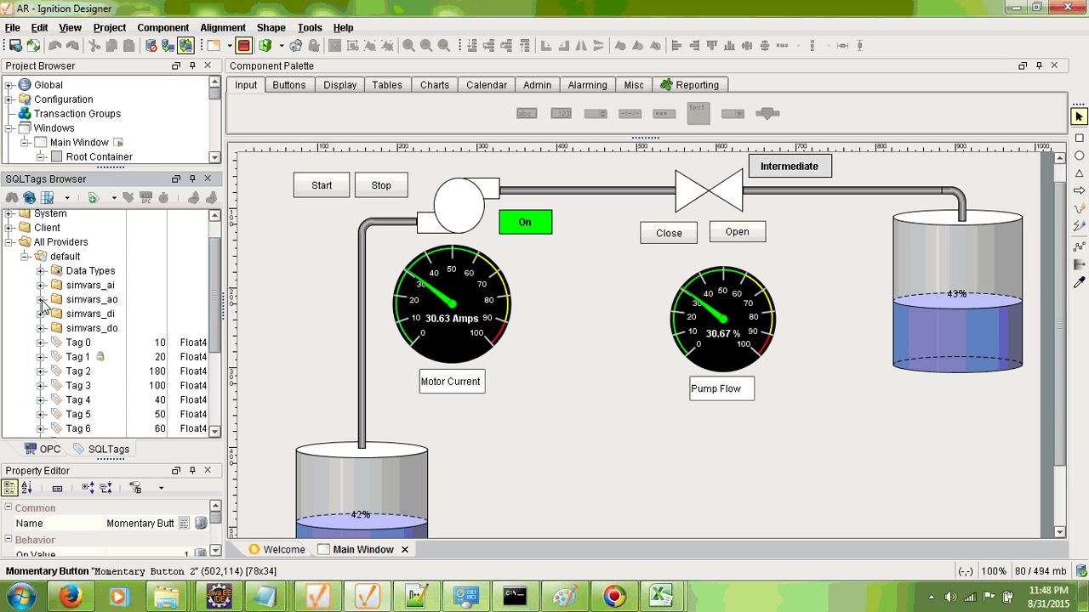
pyautogui.click(41, 300)
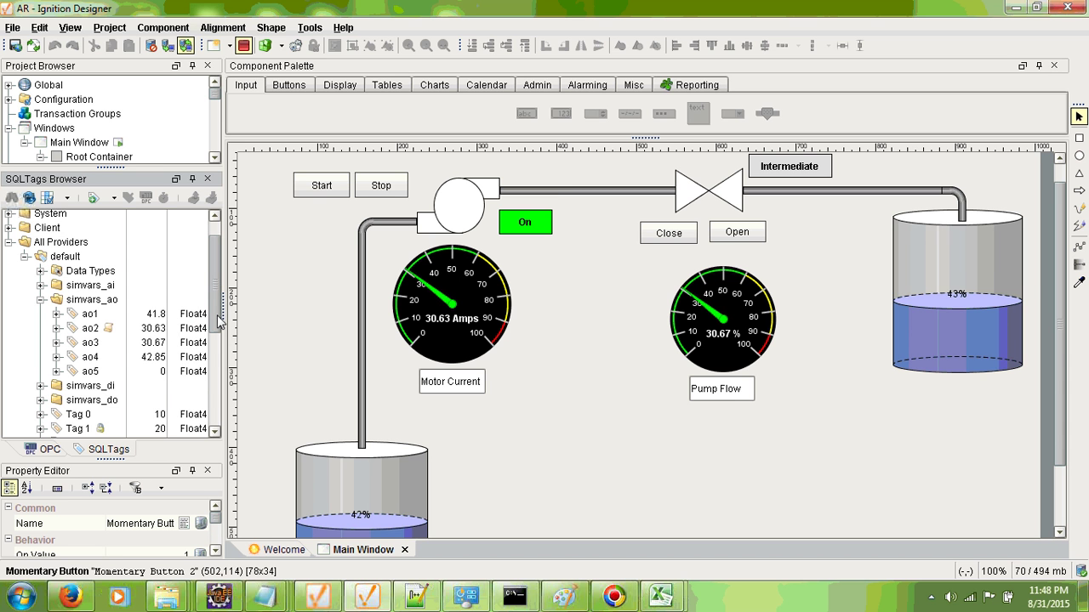
pyautogui.moveTo(219, 321); pyautogui.dragTo(219, 343)
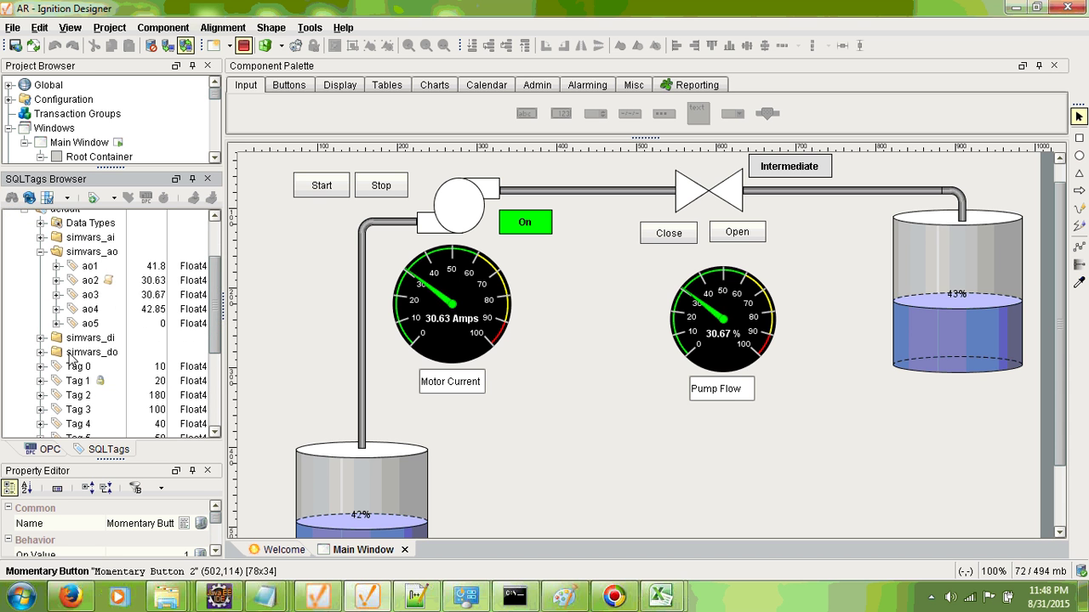
pyautogui.click(40, 338)
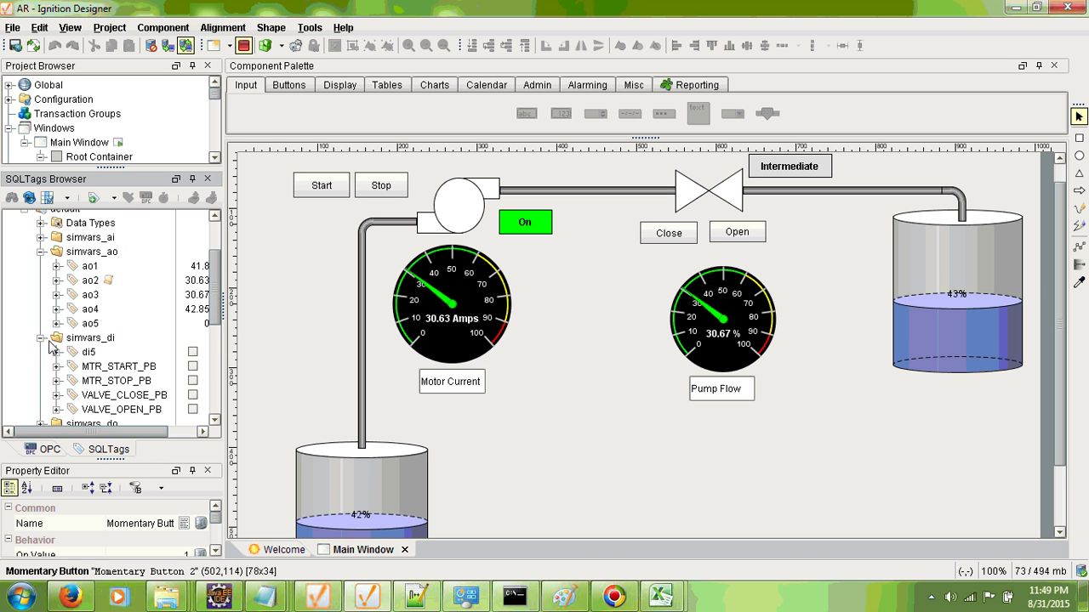
pyautogui.moveTo(212, 313); pyautogui.dragTo(212, 334)
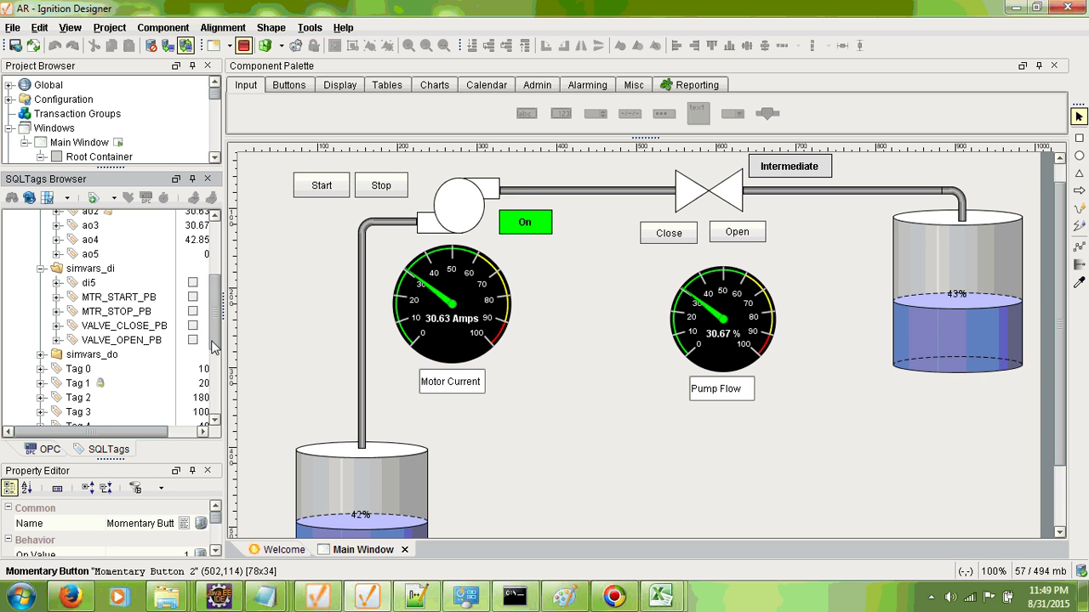
pyautogui.moveTo(217, 321); pyautogui.dragTo(217, 335)
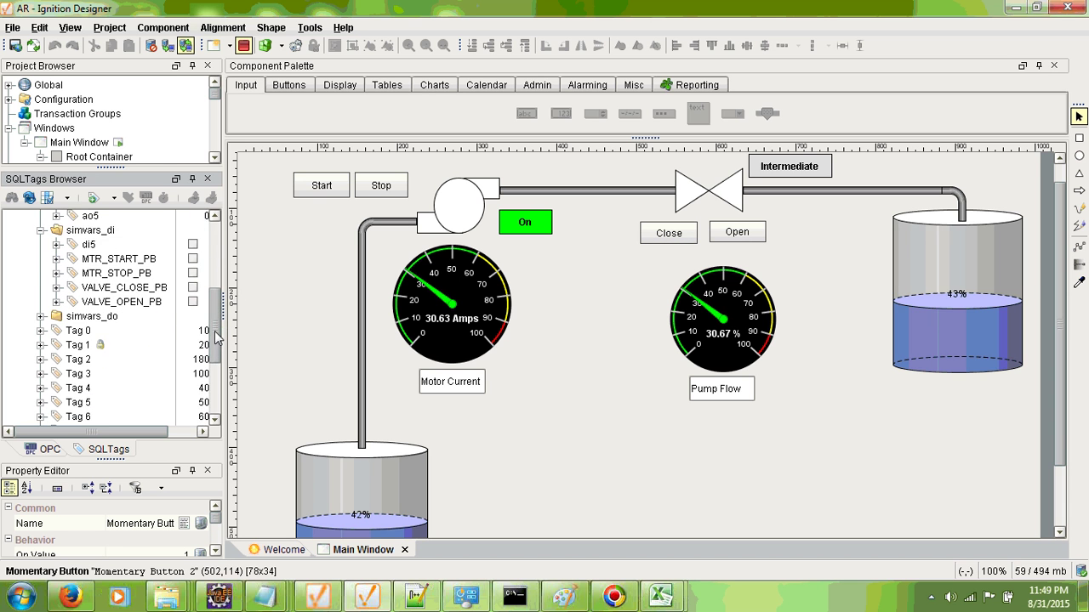
pyautogui.click(41, 317)
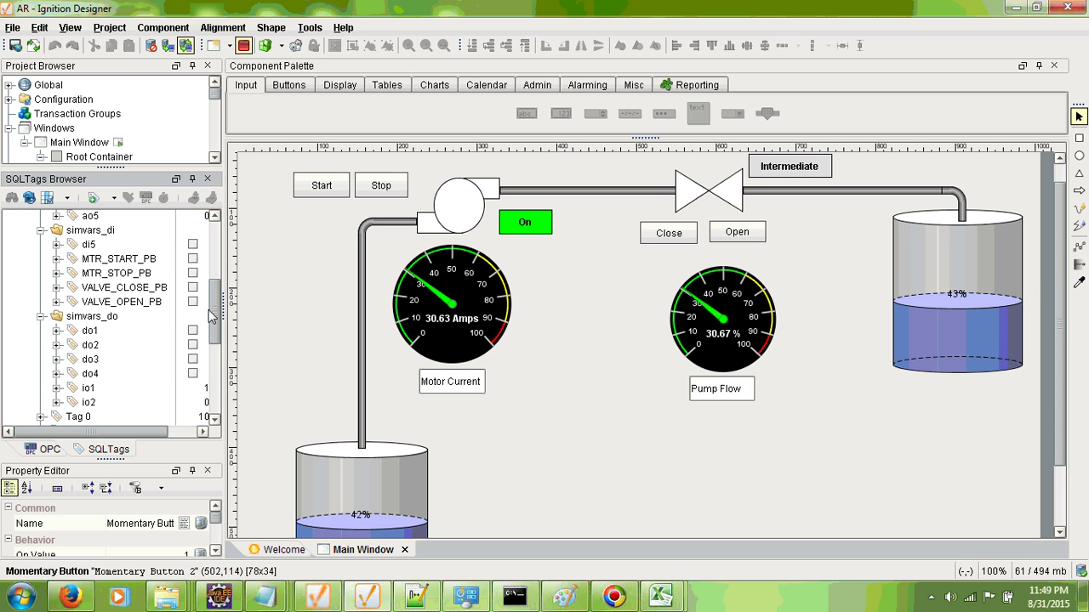
pyautogui.moveTo(219, 301); pyautogui.dragTo(217, 321)
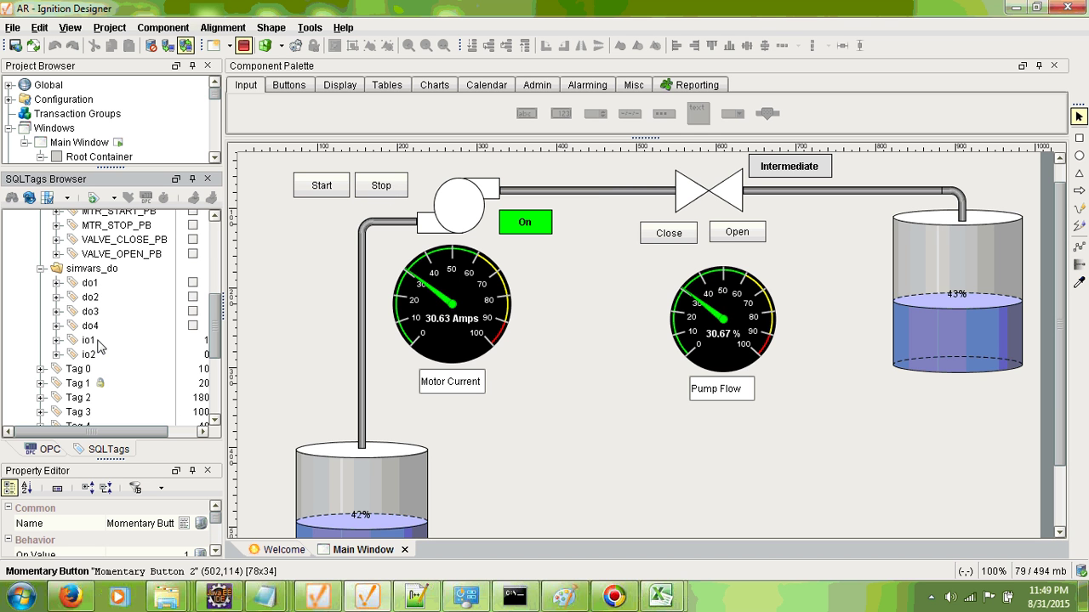
pyautogui.moveTo(131, 433); pyautogui.dragTo(153, 434)
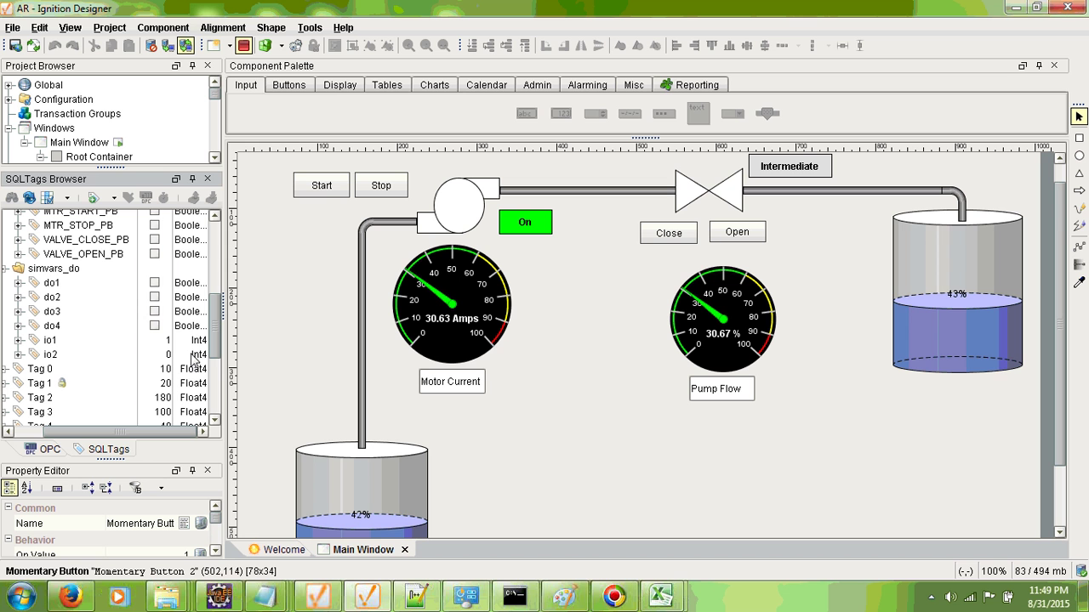
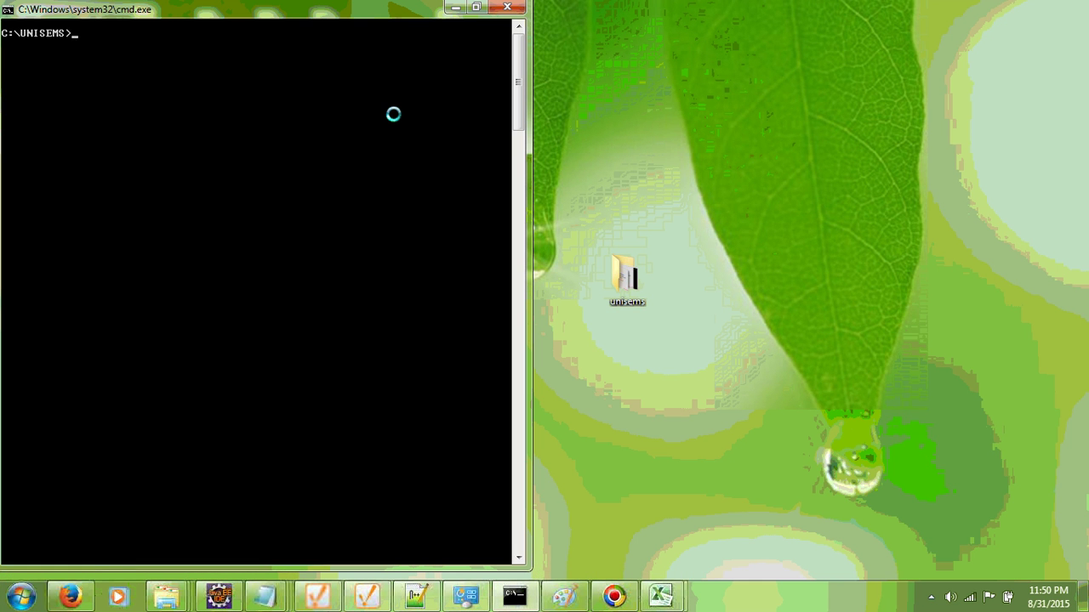
# In the Command Prompt, run "java unidb" from C:\UNISEMS and create a new database named demo
pyautogui.write('java unidb')
pyautogui.press('Return')
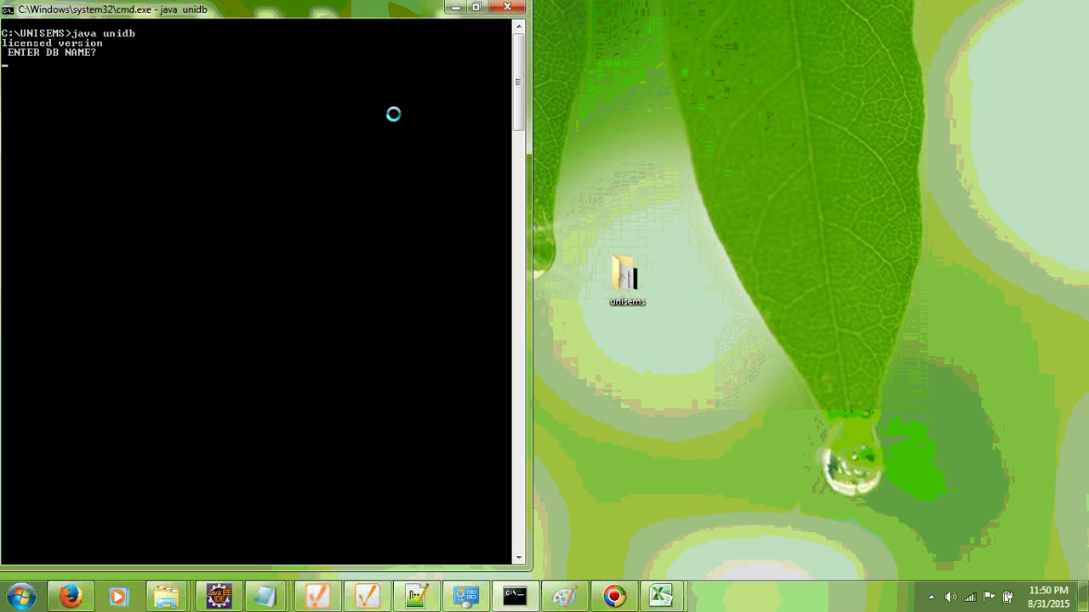
pyautogui.write('demo')
pyautogui.press('Return')
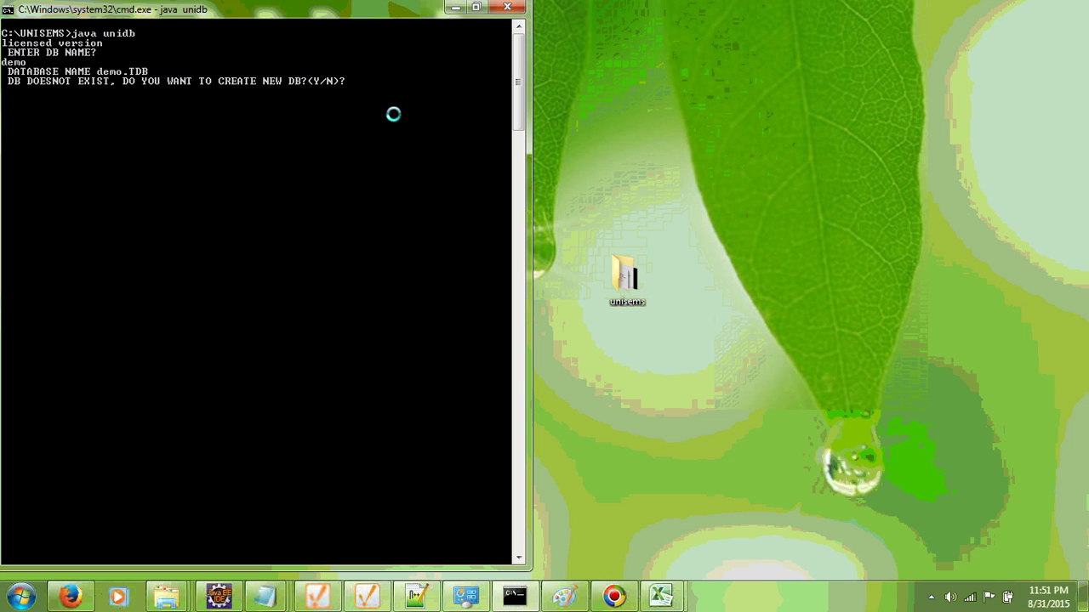
pyautogui.write('Y')
pyautogui.press('Return')
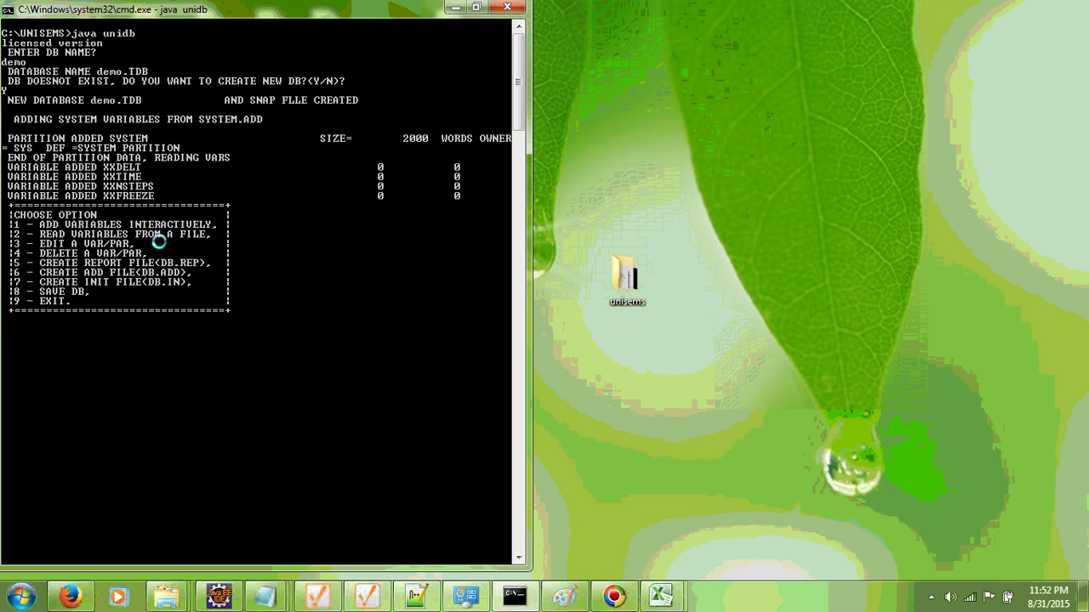
# Read the partitions and variables into the demo database from the file demo.add
pyautogui.write('2')
pyautogui.press('Return')
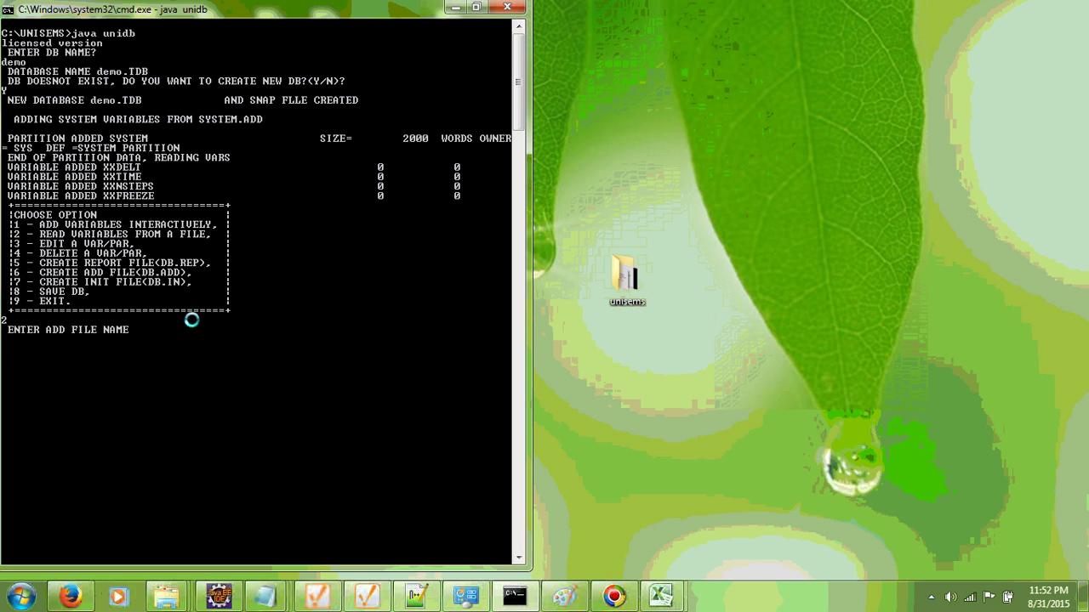
pyautogui.write('demo.add')
pyautogui.press('Return')
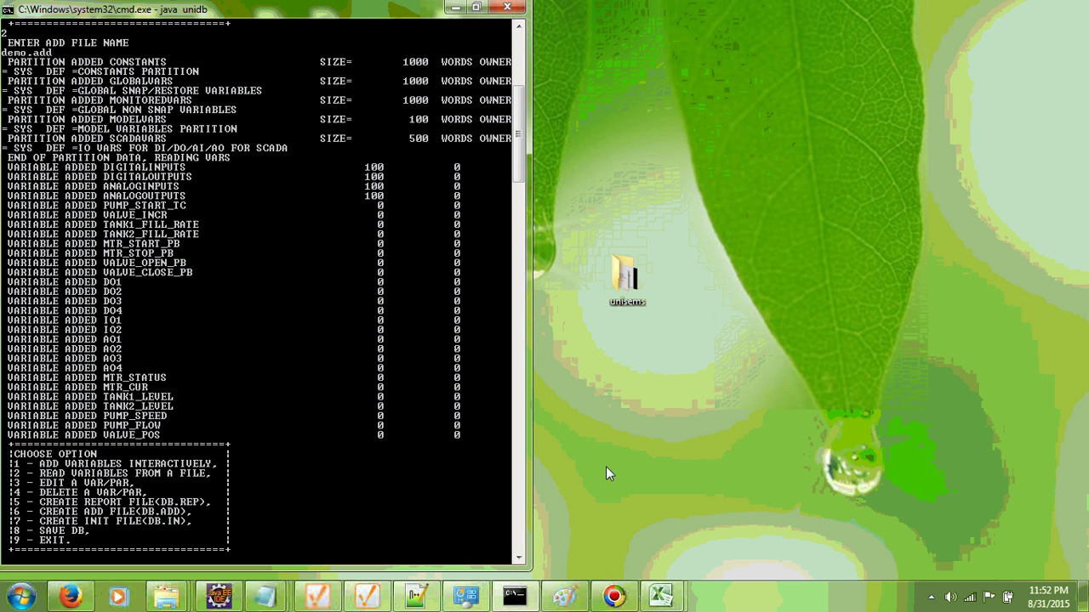
# Switch to the demo workbook in Excel and examine the CONSTANTS, GLOBALVARS and MONITOREDVARS partition rows with their segments
pyautogui.moveTo(663, 601)
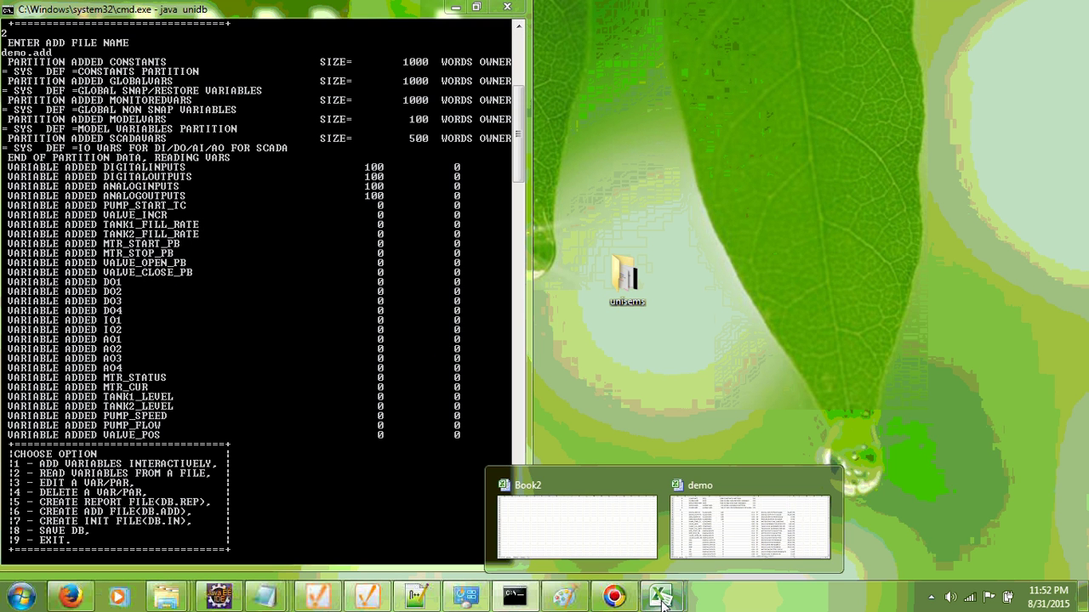
pyautogui.click(748, 527)
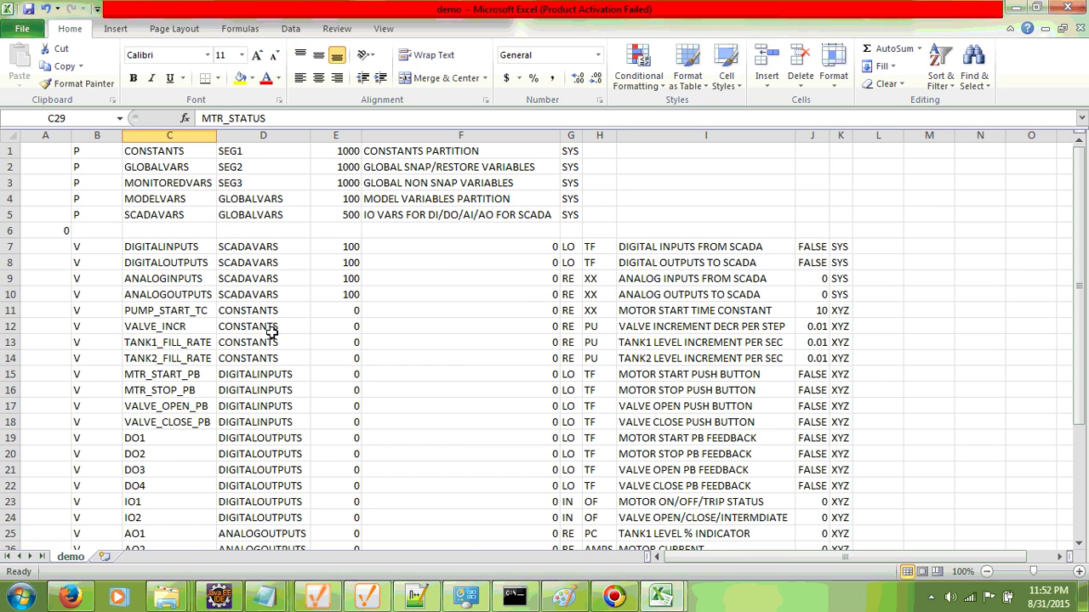
pyautogui.scroll(-2, 529, 303)
pyautogui.scroll(2, 529, 304)
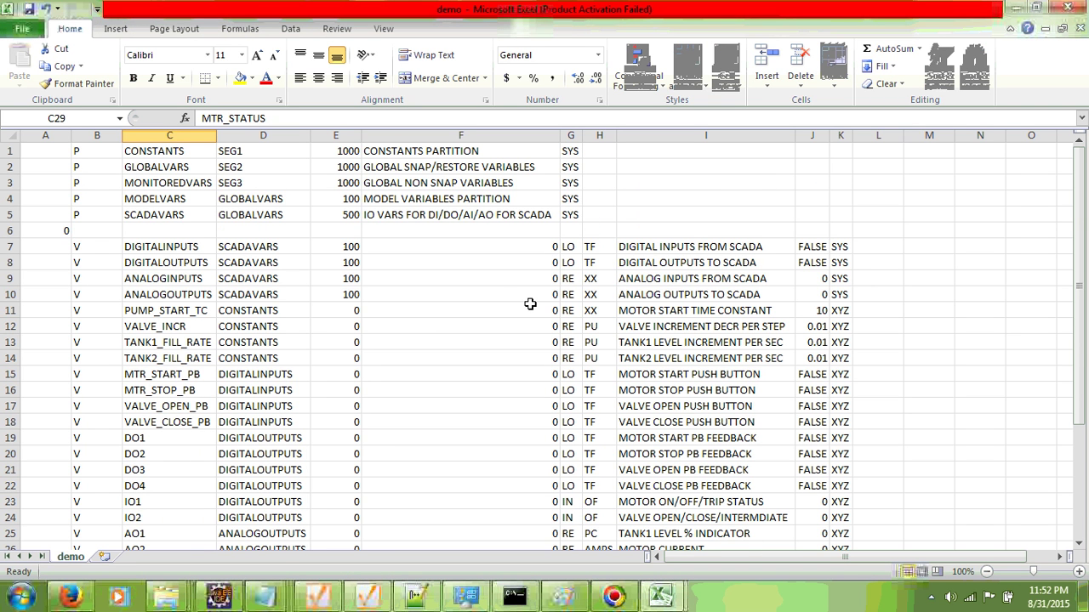
pyautogui.click(101, 151)
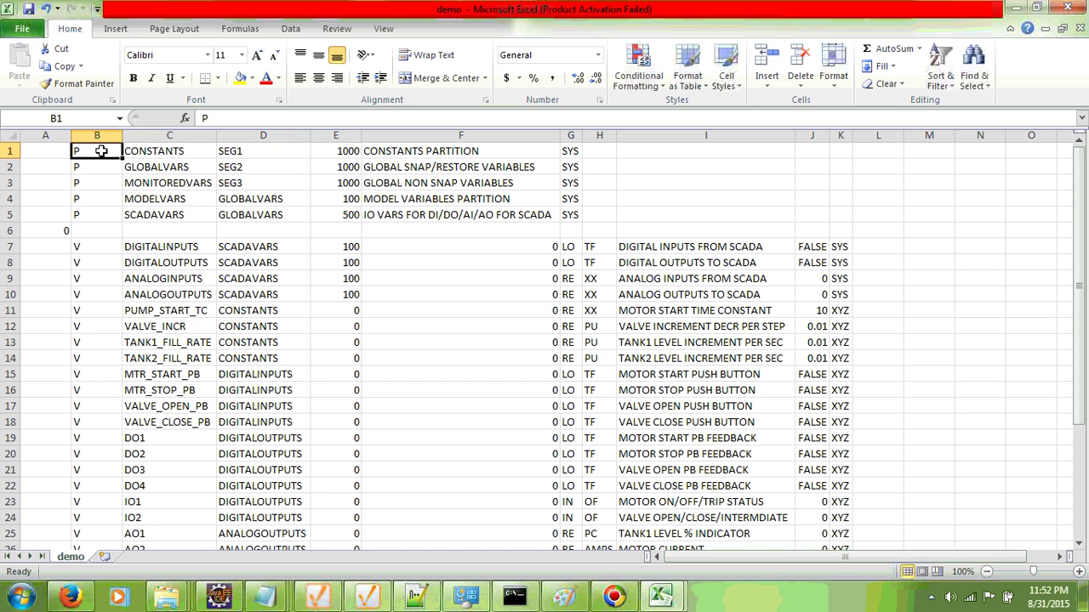
pyautogui.click(169, 152)
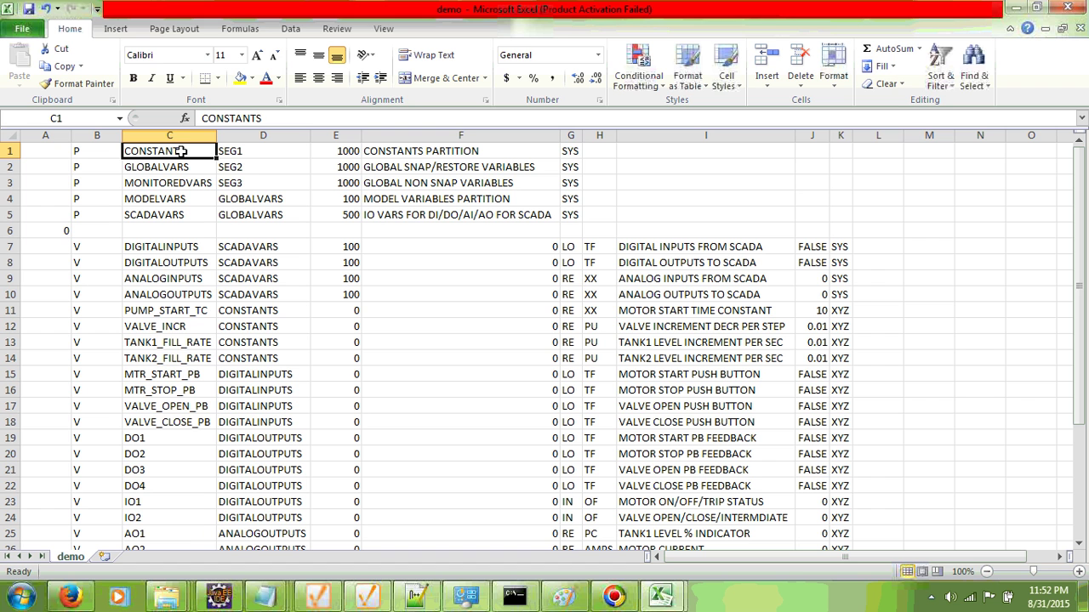
pyautogui.click(279, 152)
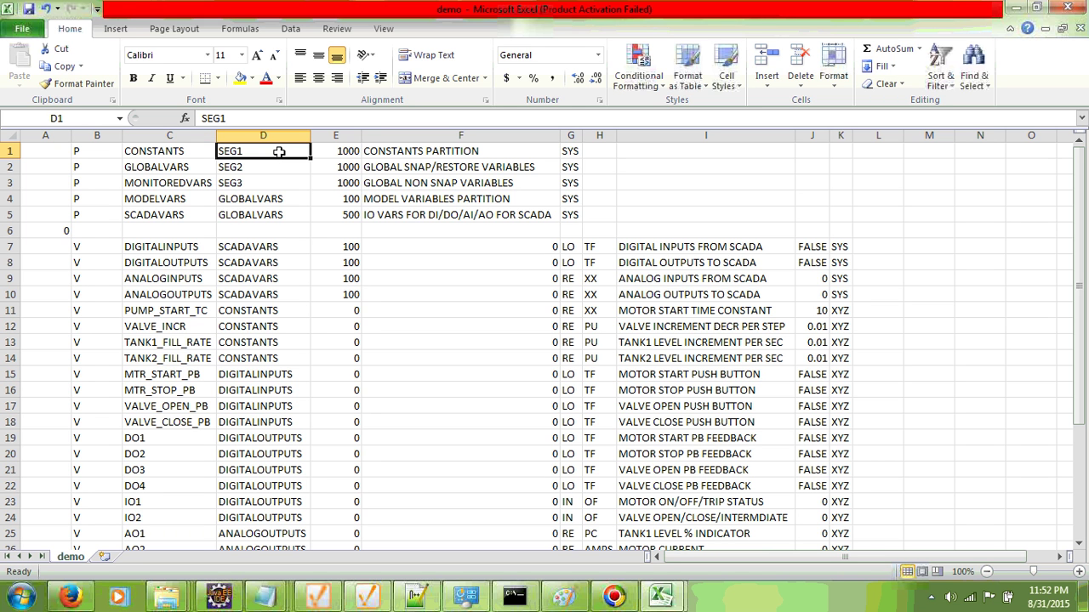
pyautogui.click(140, 169)
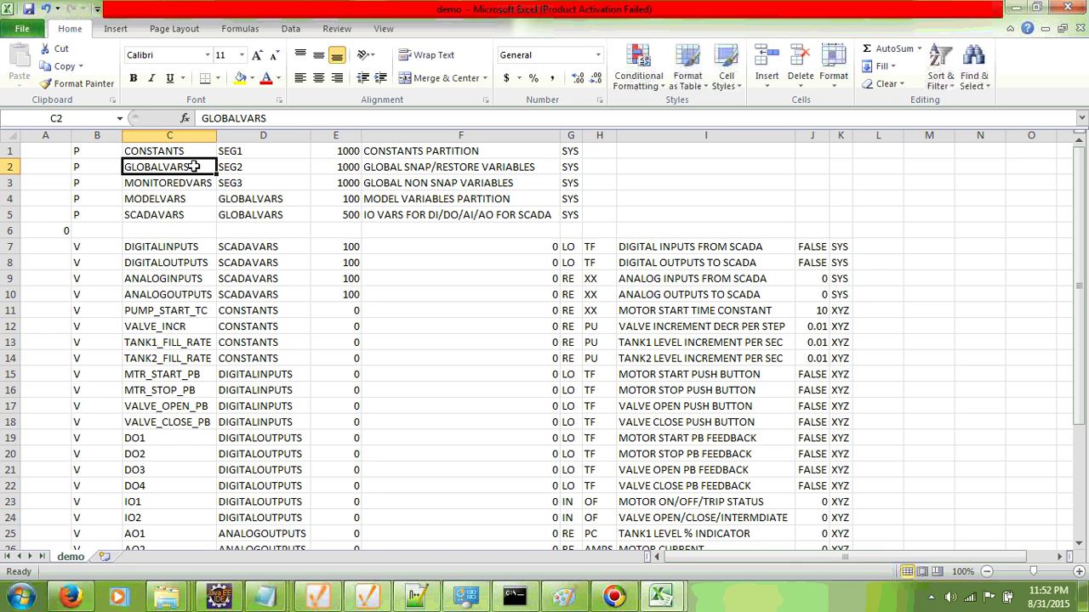
pyautogui.click(242, 185)
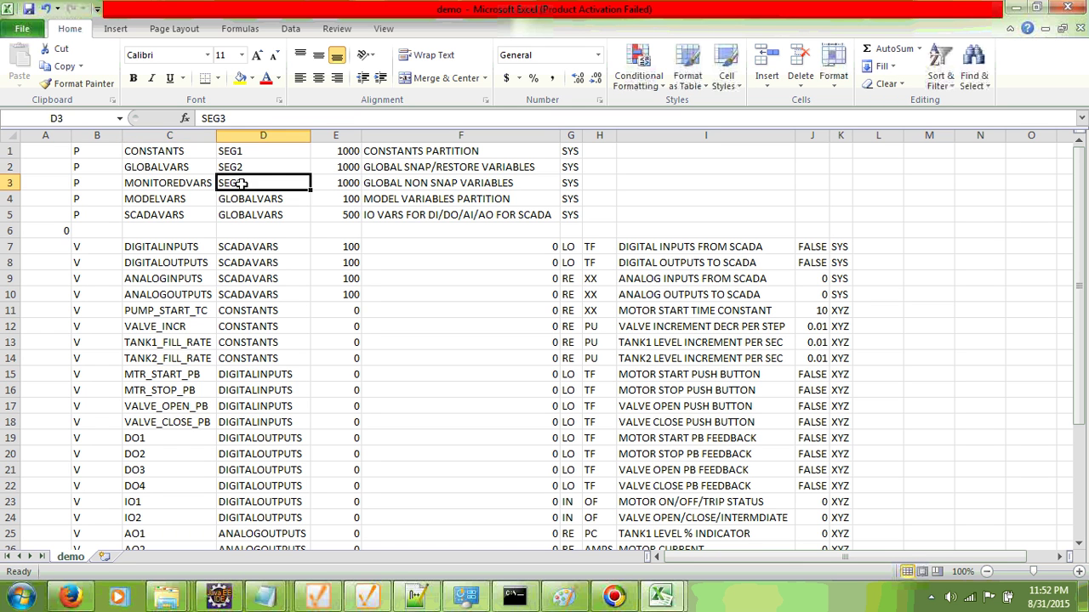
pyautogui.click(171, 185)
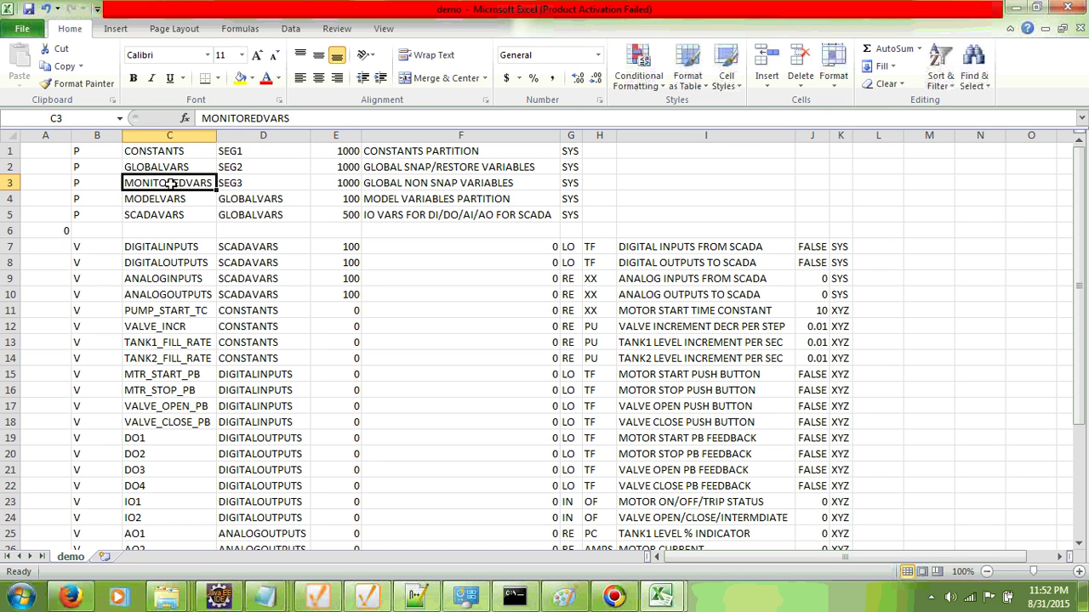
# Examine the MODELVARS and SCADAVARS partition rows, including their parent partition, size, description and owner
pyautogui.click(235, 198)
pyautogui.click(171, 167)
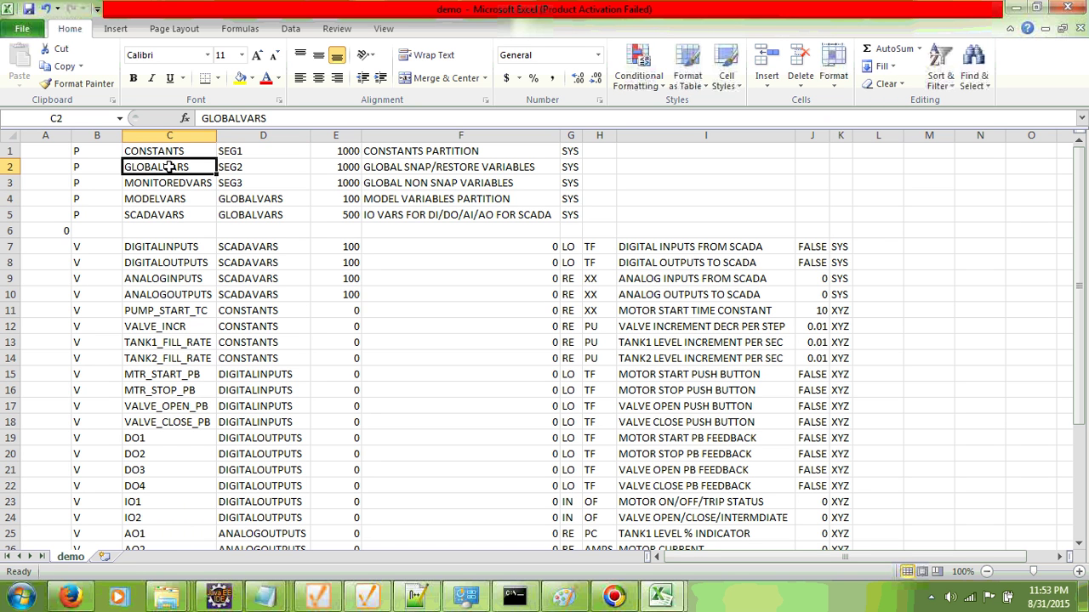
pyautogui.click(196, 199)
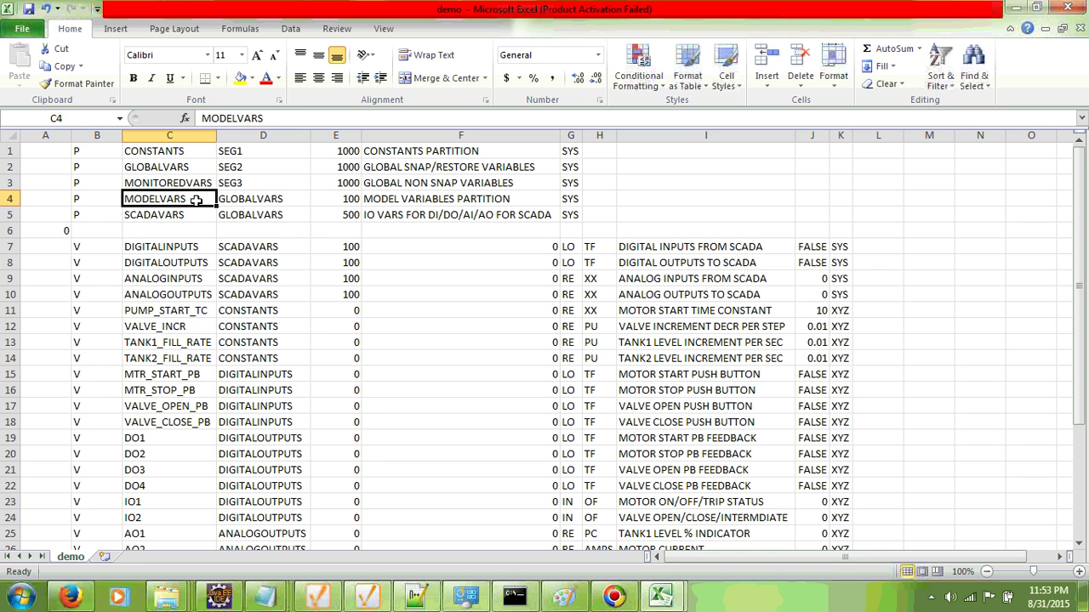
pyautogui.click(336, 199)
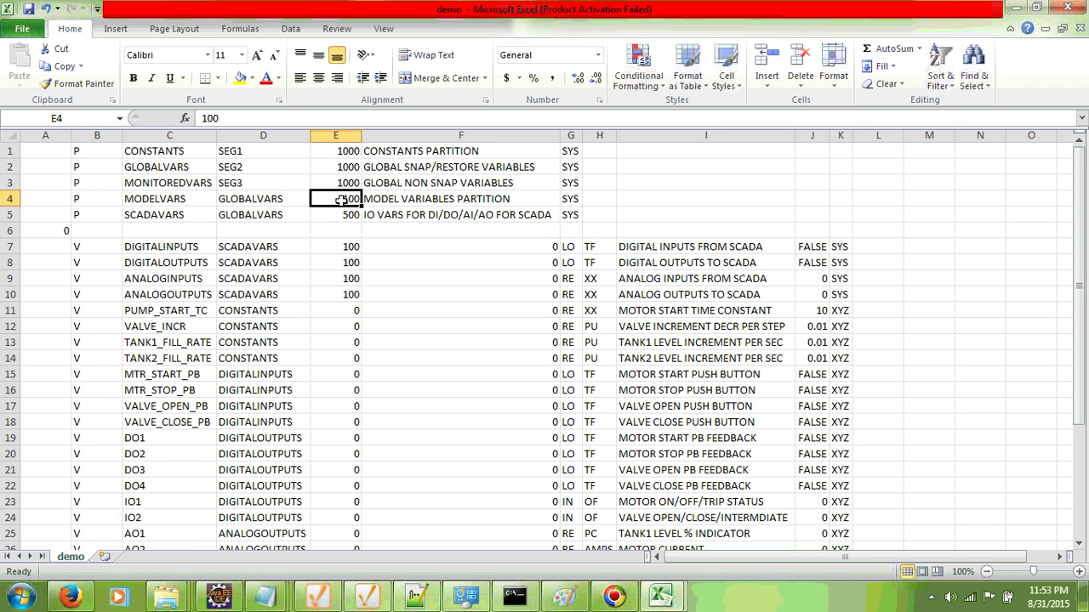
pyautogui.click(405, 201)
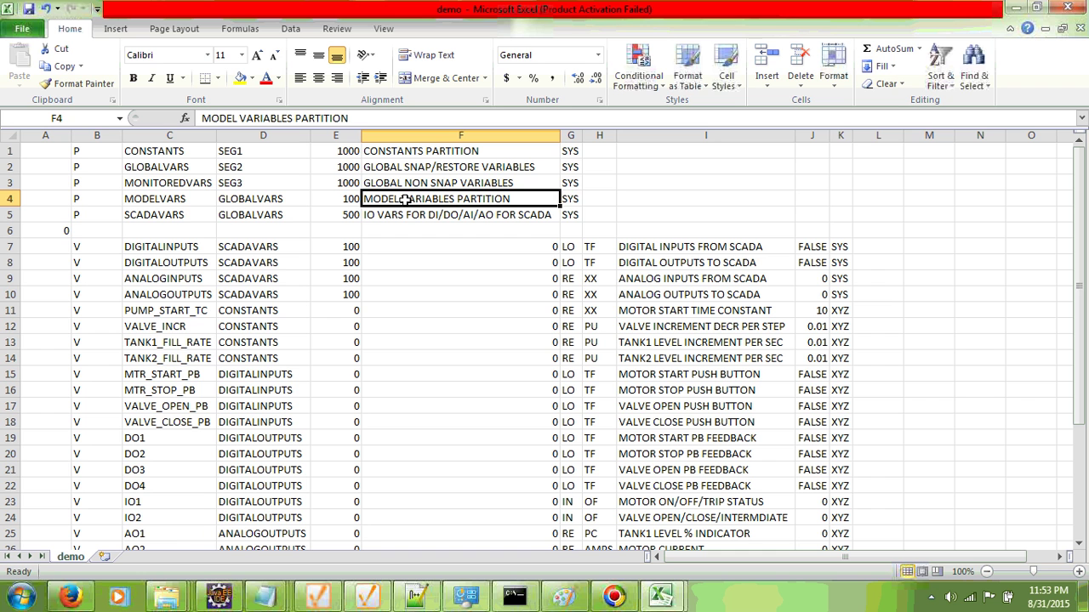
pyautogui.click(569, 201)
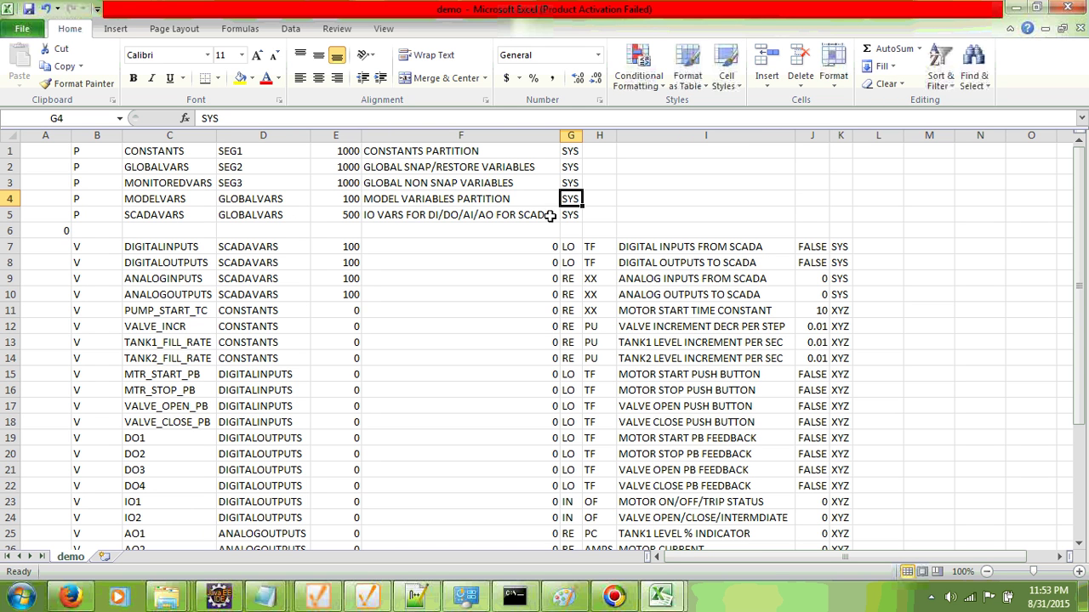
pyautogui.click(163, 216)
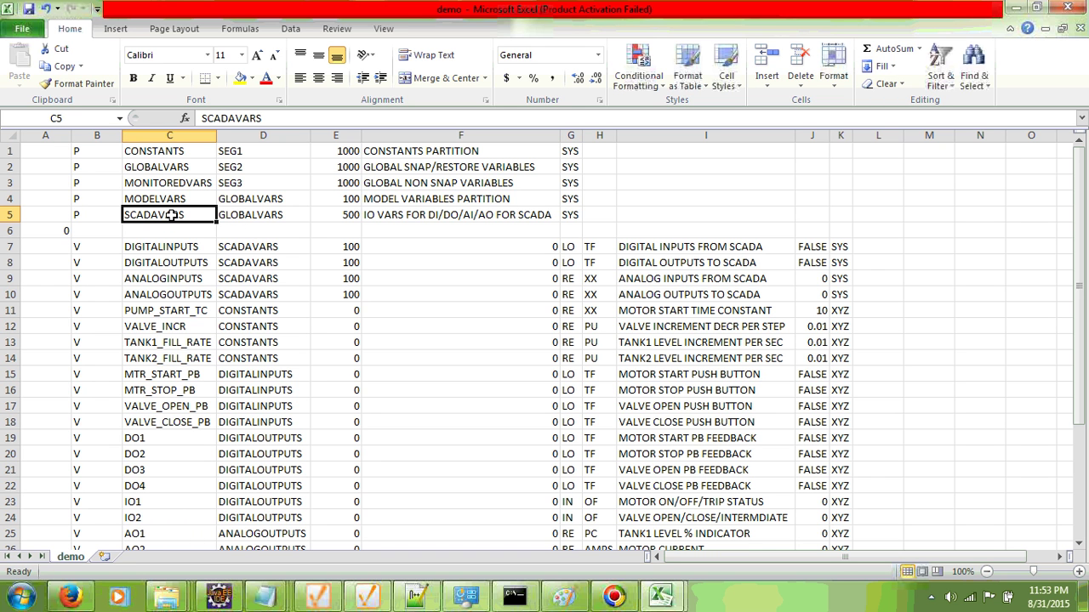
pyautogui.click(265, 215)
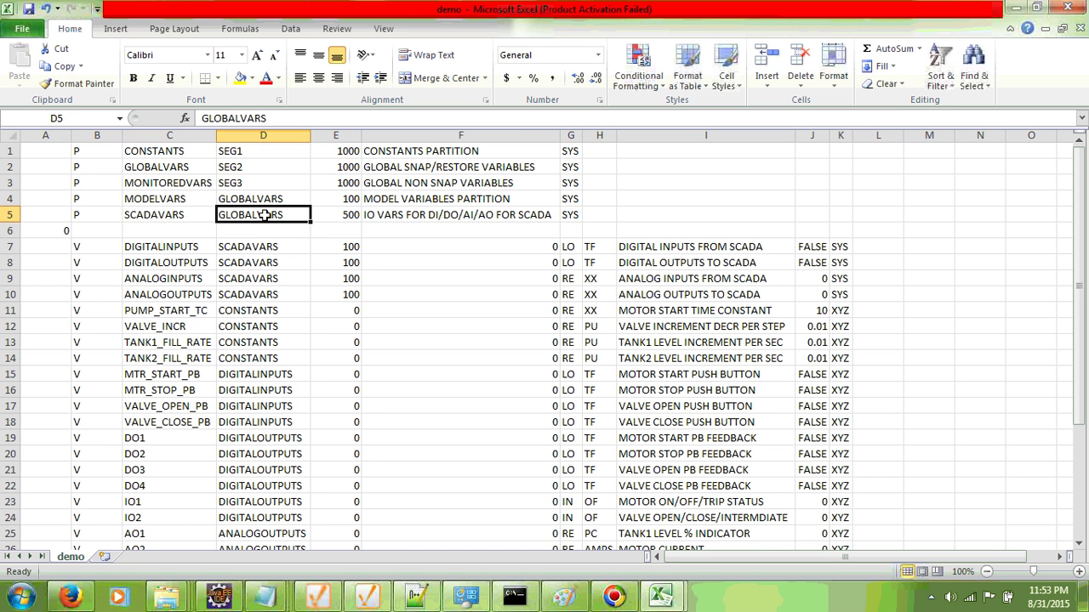
pyautogui.click(343, 215)
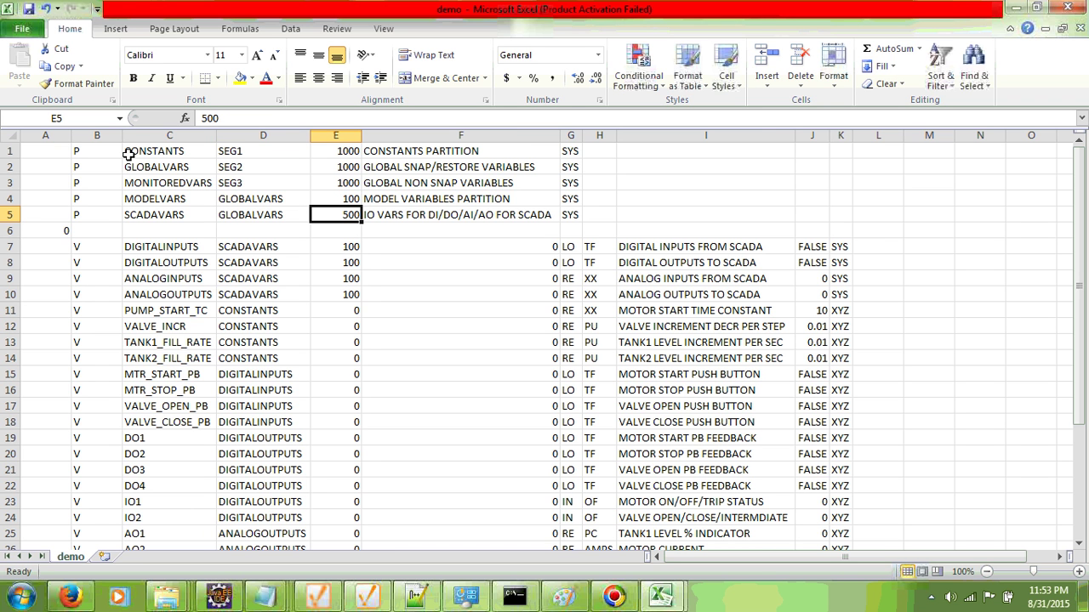
# Examine the variable markers of the SCADA array rows and the SCADAVARS parent partition of DIGITALINPUTS
pyautogui.click(104, 247)
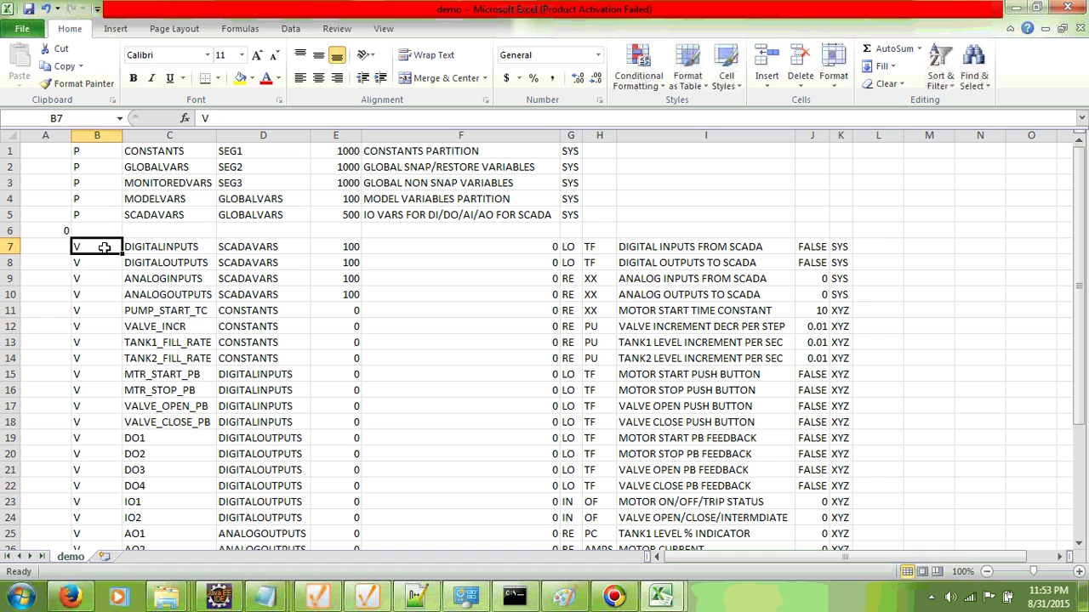
pyautogui.click(95, 263)
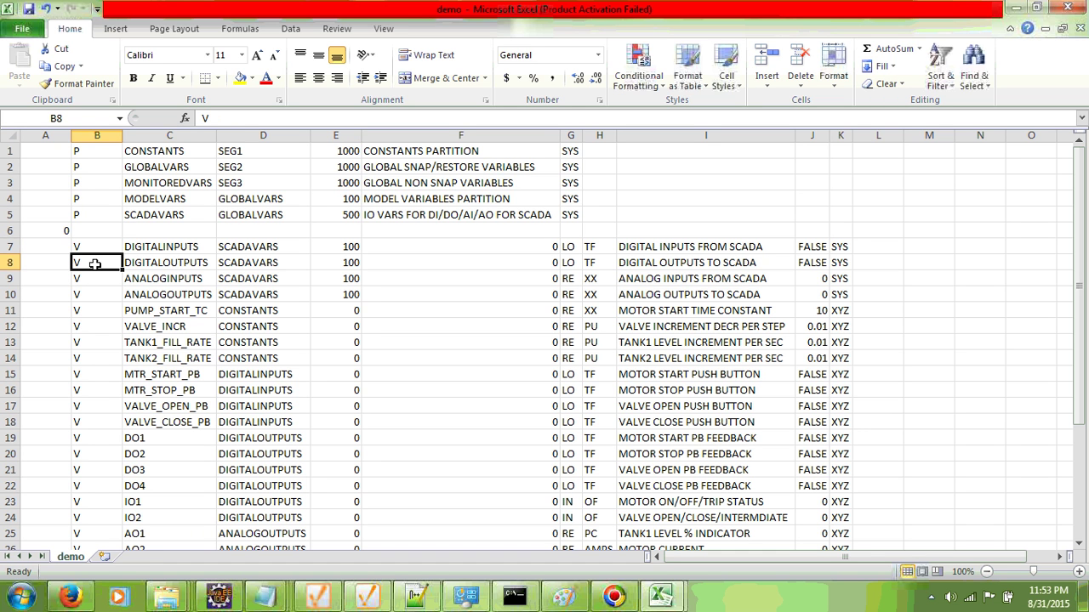
pyautogui.click(92, 283)
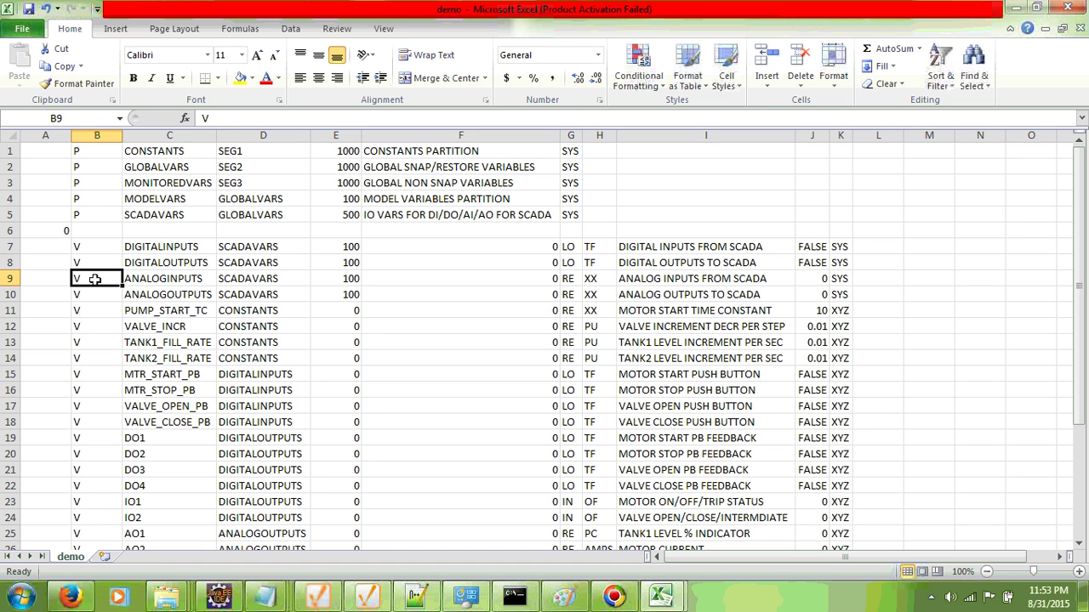
pyautogui.click(172, 248)
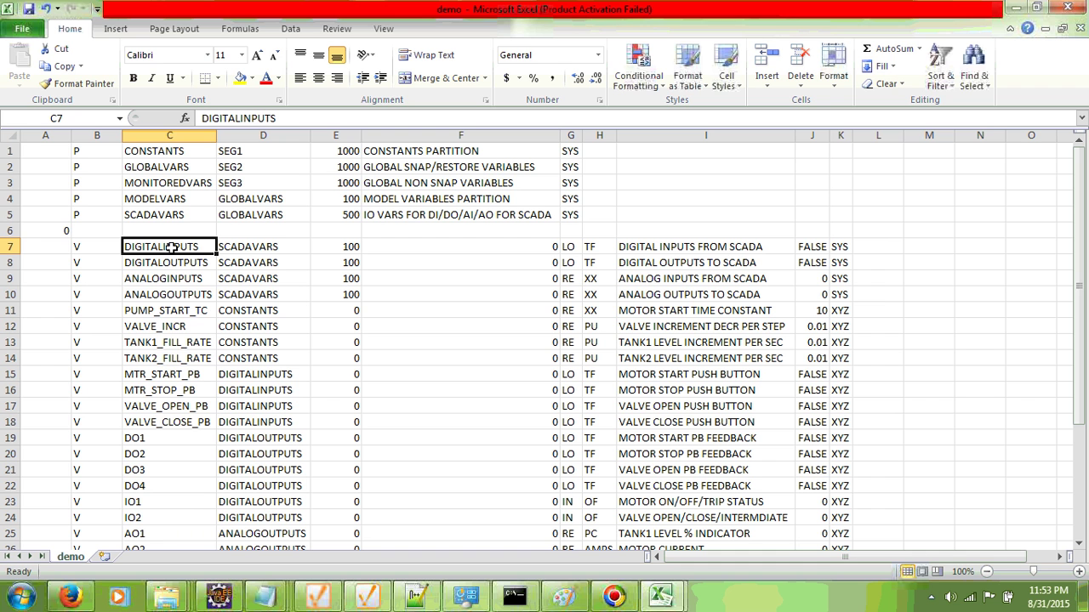
pyautogui.click(259, 249)
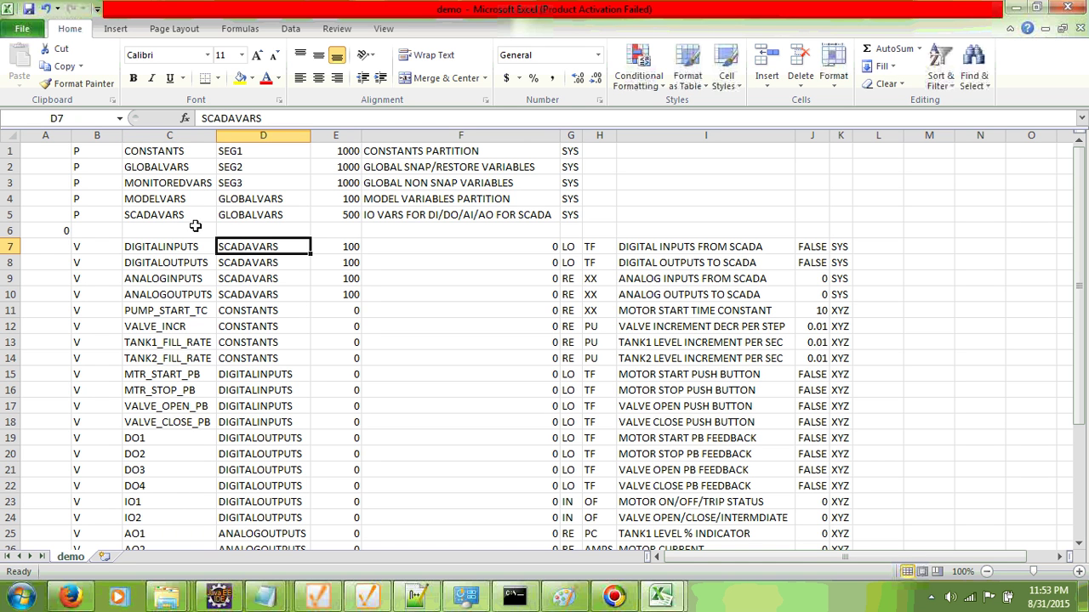
pyautogui.click(161, 216)
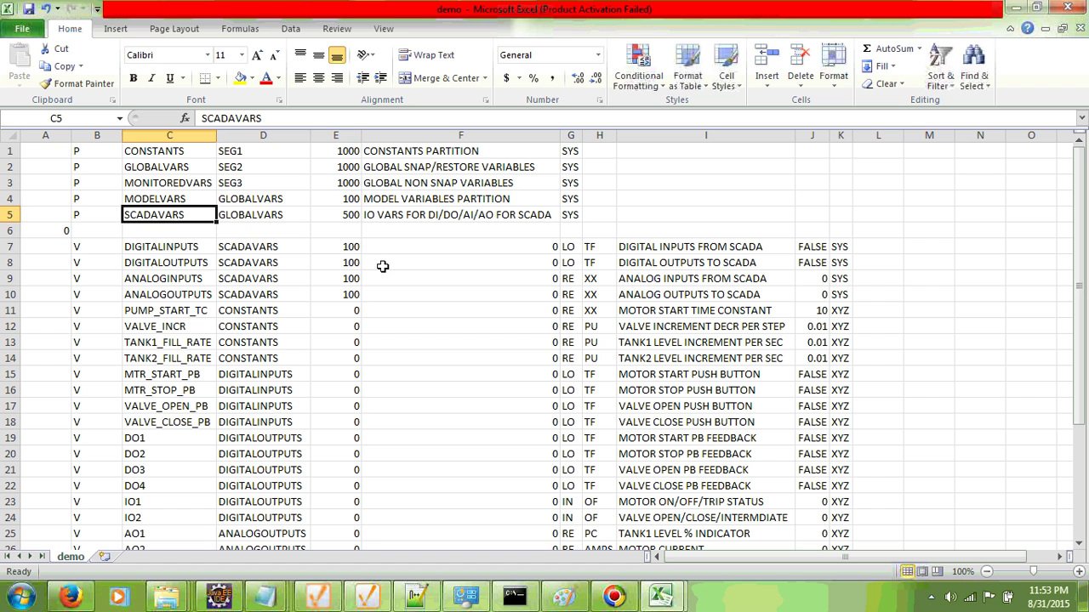
# Examine the DIGITALINPUTS row's array size, data type, unit, description, initial value and owner
pyautogui.click(340, 245)
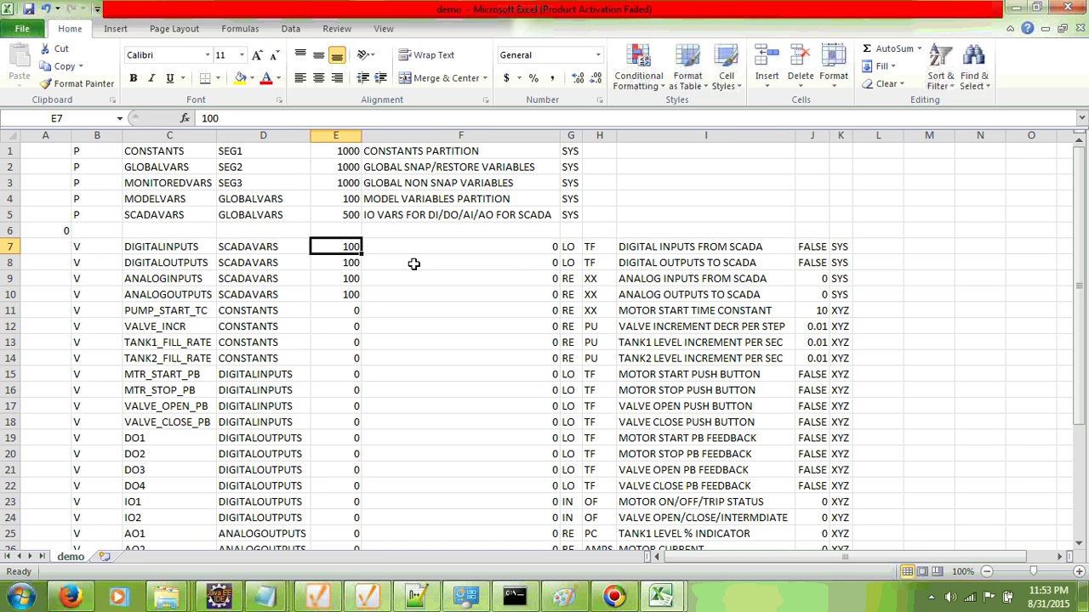
pyautogui.click(569, 246)
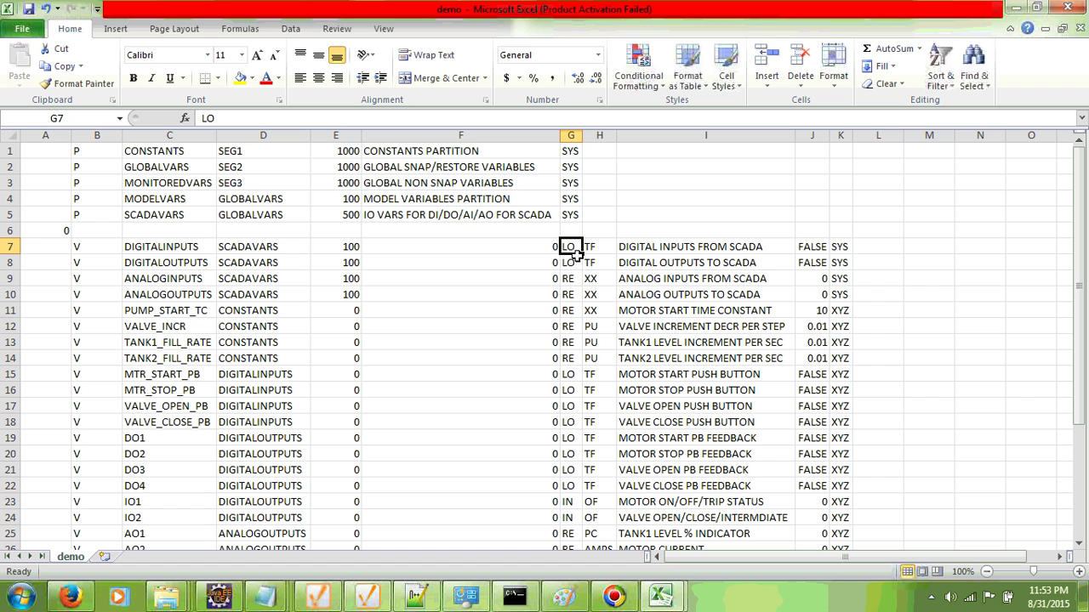
pyautogui.click(600, 247)
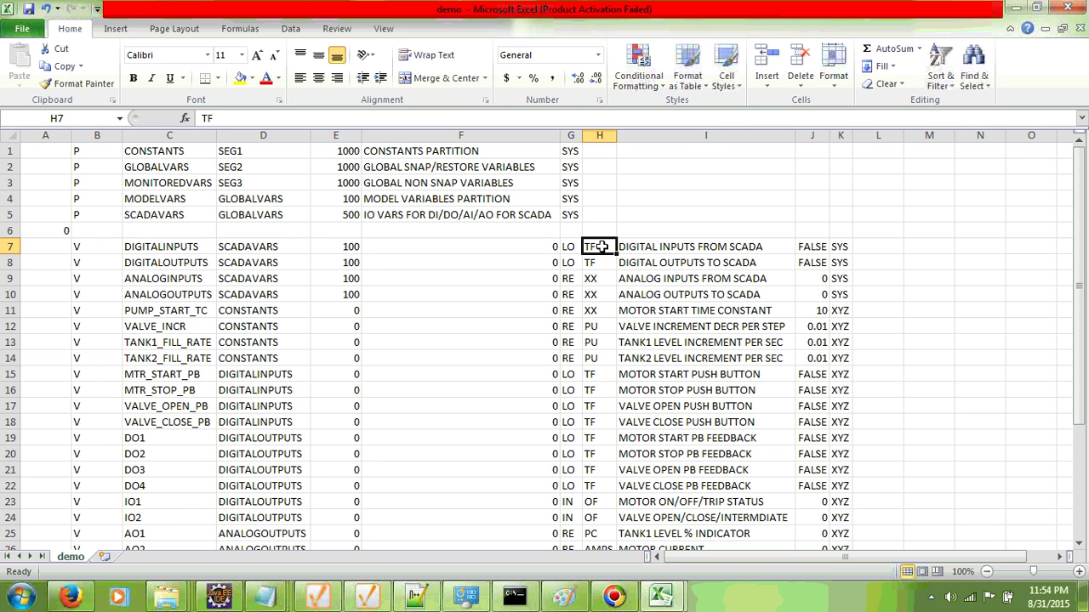
pyautogui.click(671, 246)
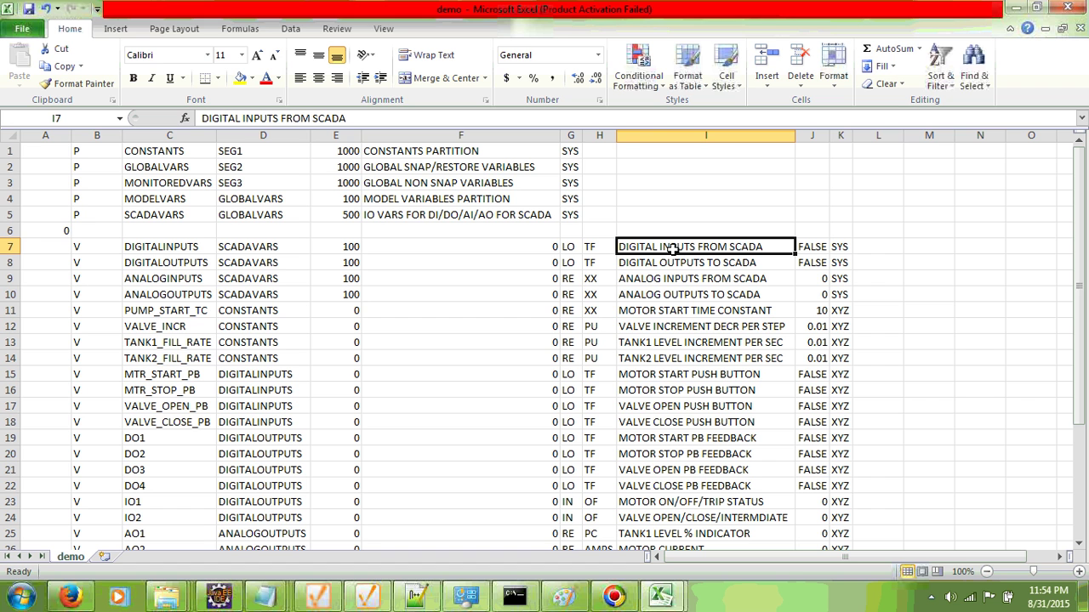
pyautogui.click(811, 246)
pyautogui.click(840, 246)
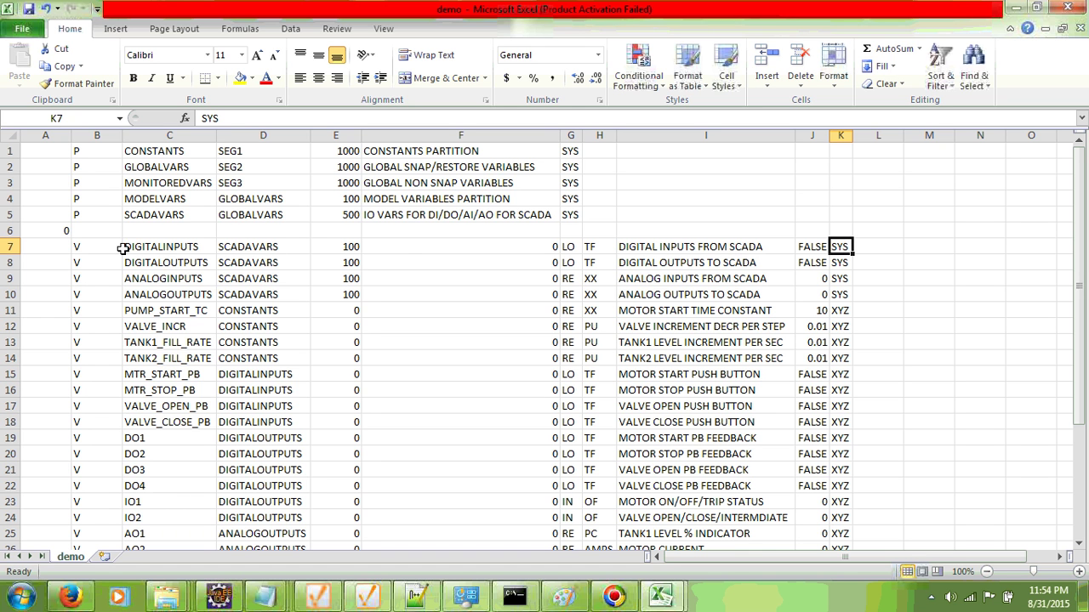
# Examine the DIGITALOUTPUTS, ANALOGINPUTS and ANALOGOUTPUTS variables and compare the four SCADA array sizes with the SCADAVARS partition
pyautogui.click(166, 265)
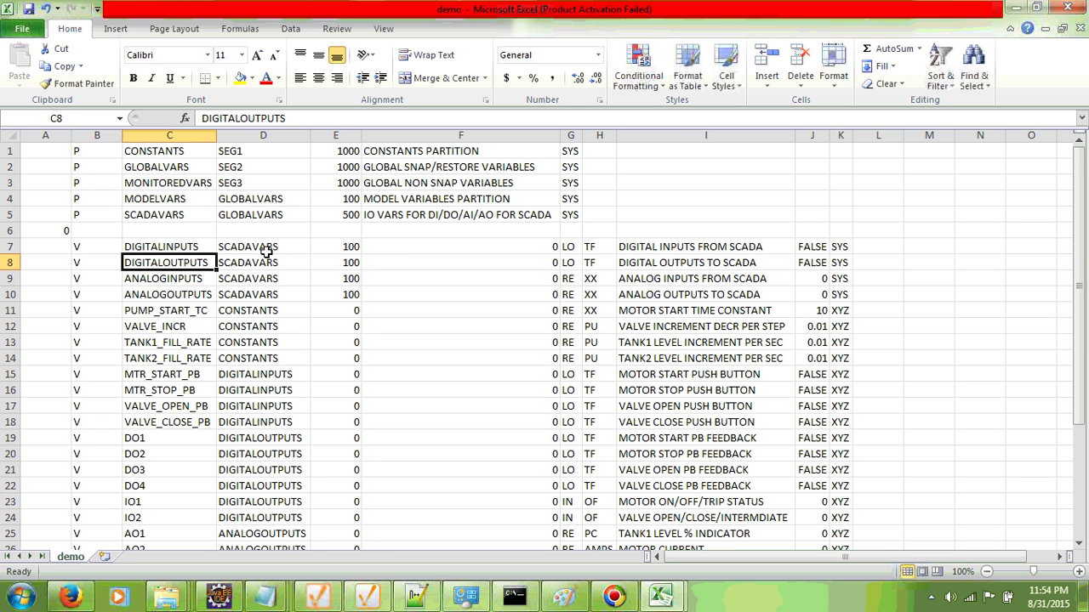
pyautogui.click(172, 280)
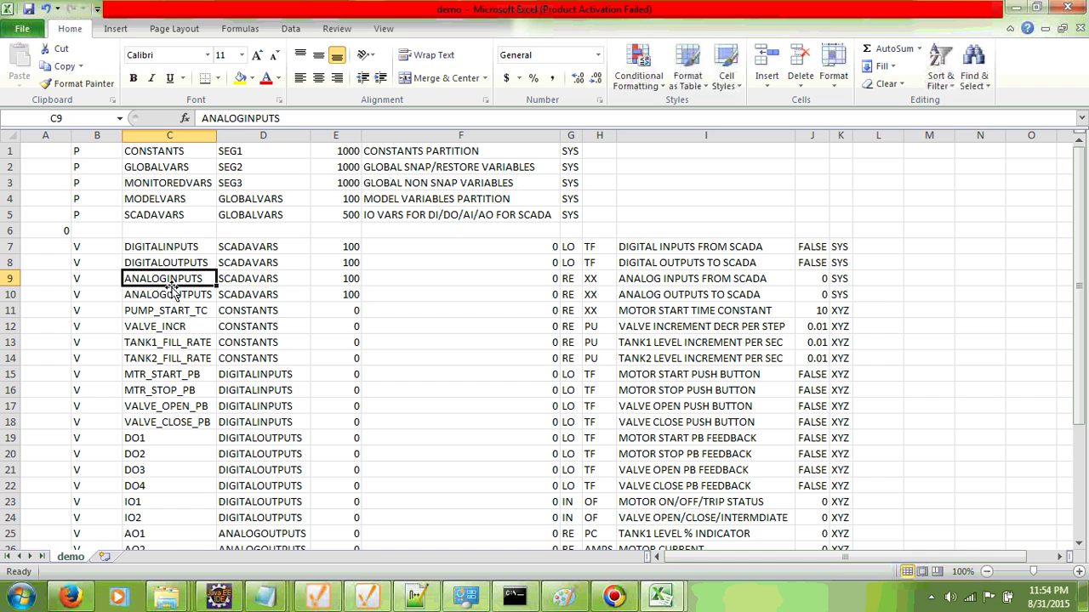
pyautogui.click(170, 296)
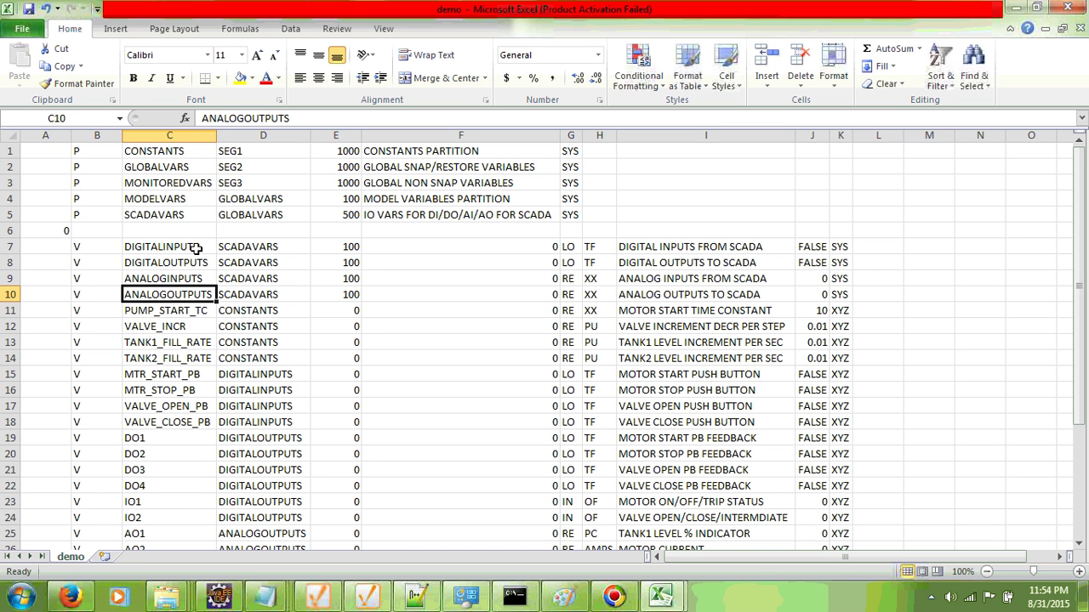
pyautogui.click(340, 246)
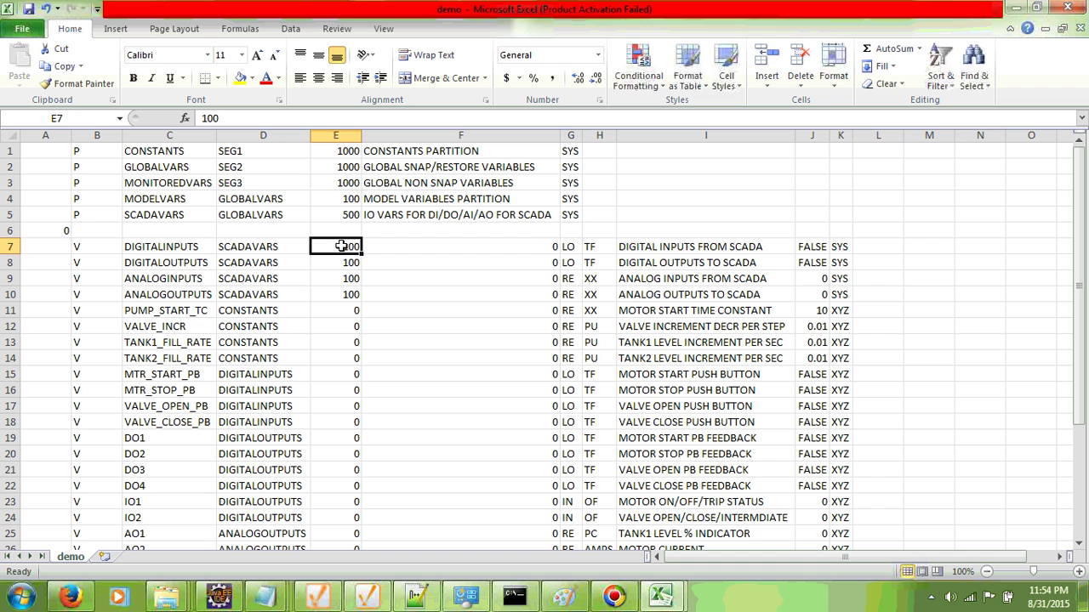
pyautogui.click(337, 264)
pyautogui.click(325, 279)
pyautogui.click(324, 294)
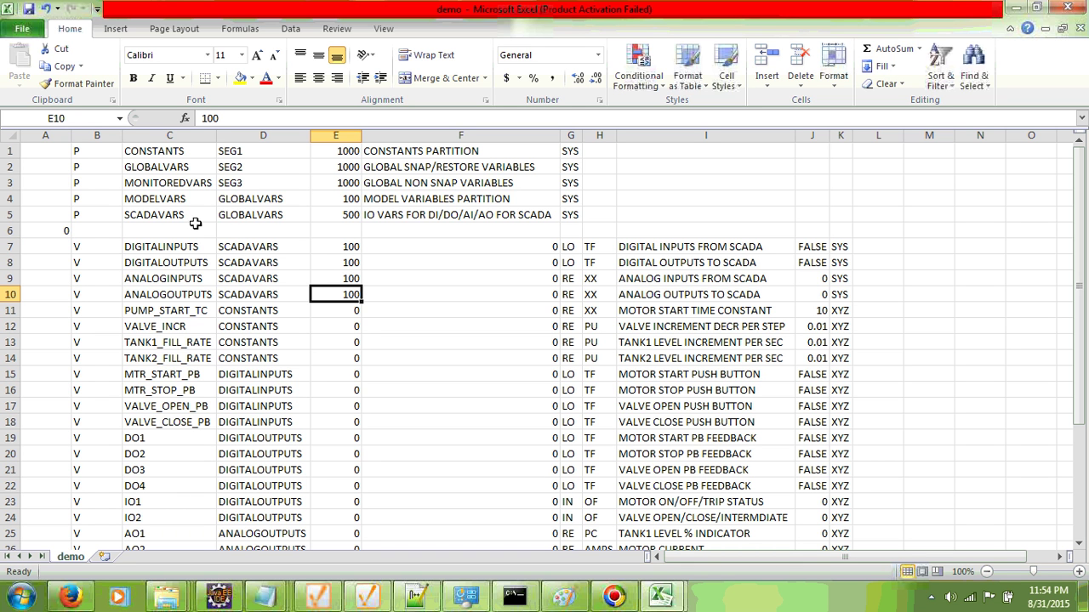
pyautogui.click(152, 216)
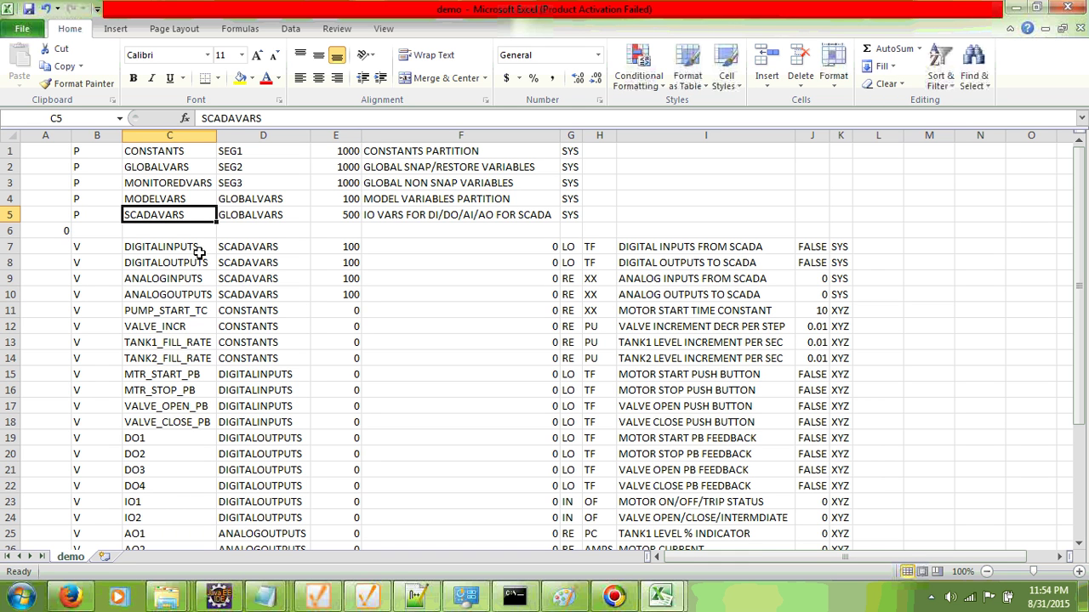
pyautogui.click(176, 296)
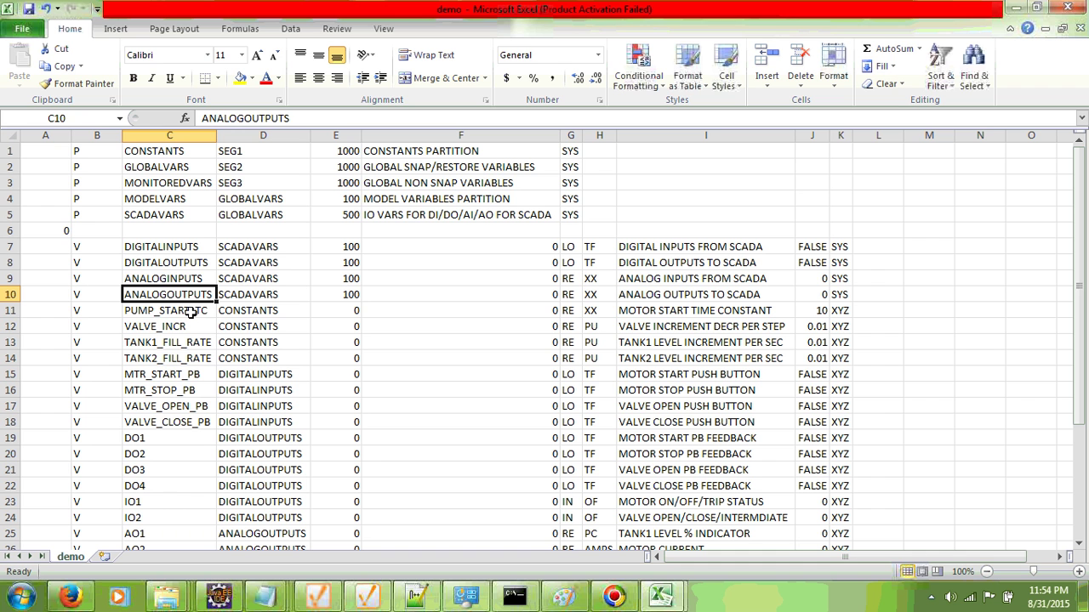
# Examine the PUMP_START_TC, VALVE_INCR, TANK1_FILL_RATE and TANK2_FILL_RATE variables in the CONSTANTS partition
pyautogui.click(191, 311)
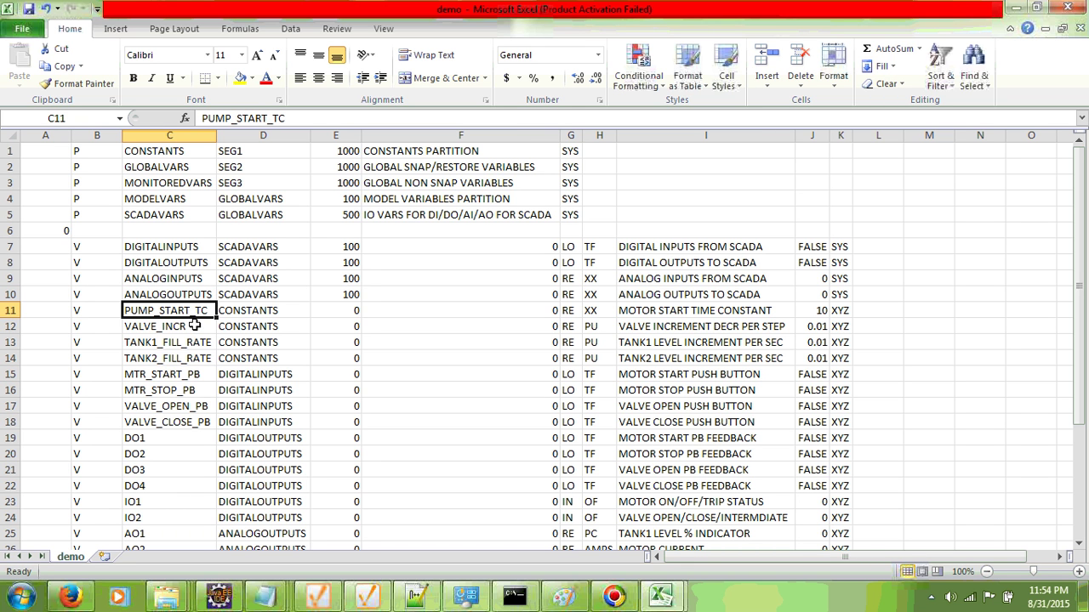
pyautogui.click(194, 327)
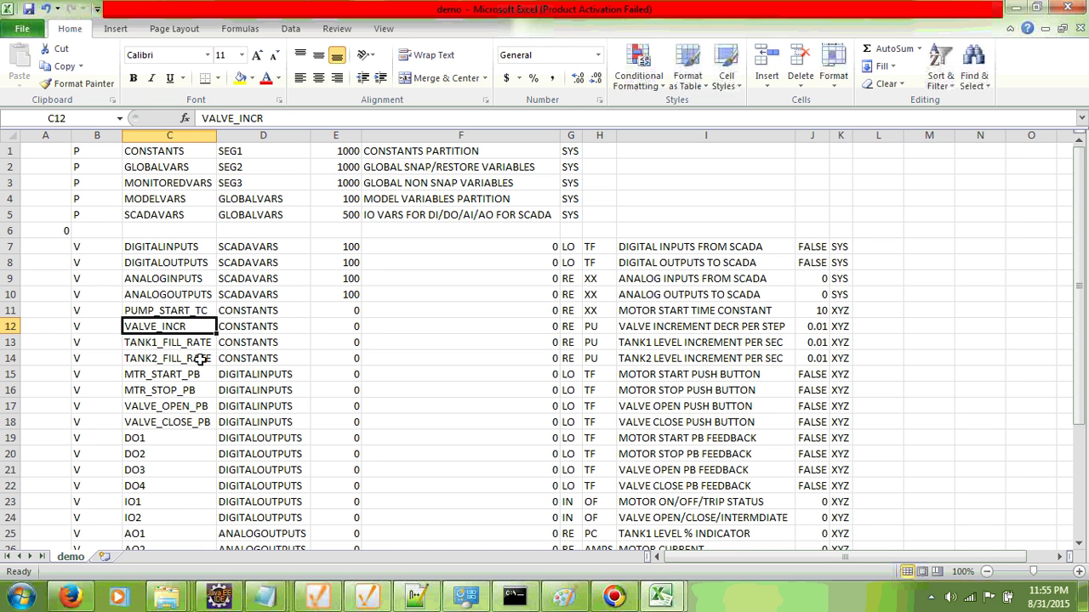
pyautogui.click(171, 347)
pyautogui.click(194, 363)
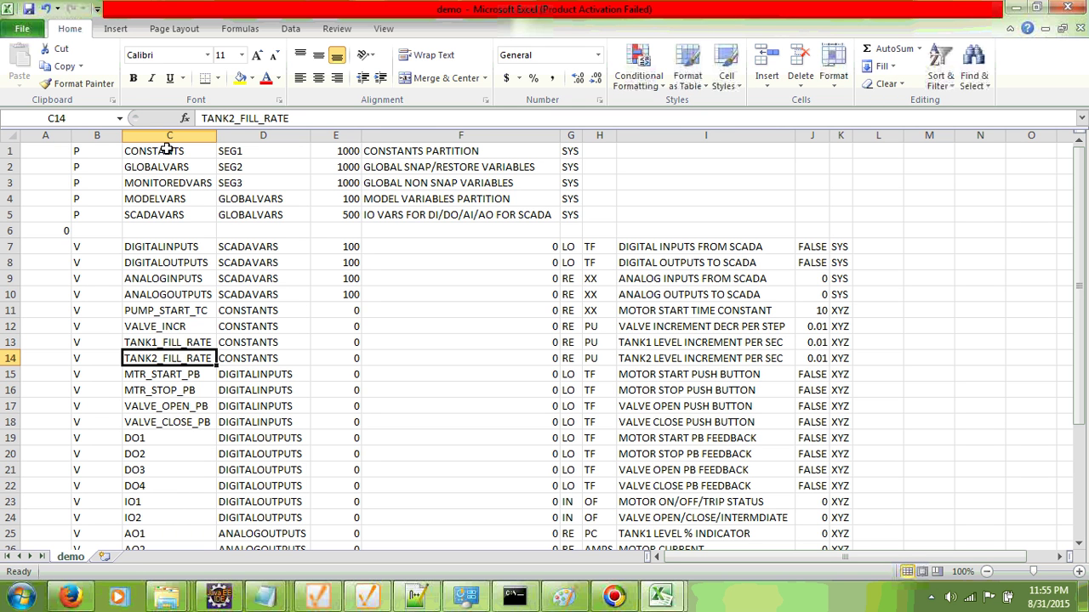
# Examine the dimensions of the constant variables and the TANK1_FILL_RATE row's data type, unit, description and initial value
pyautogui.click(340, 326)
pyautogui.click(341, 340)
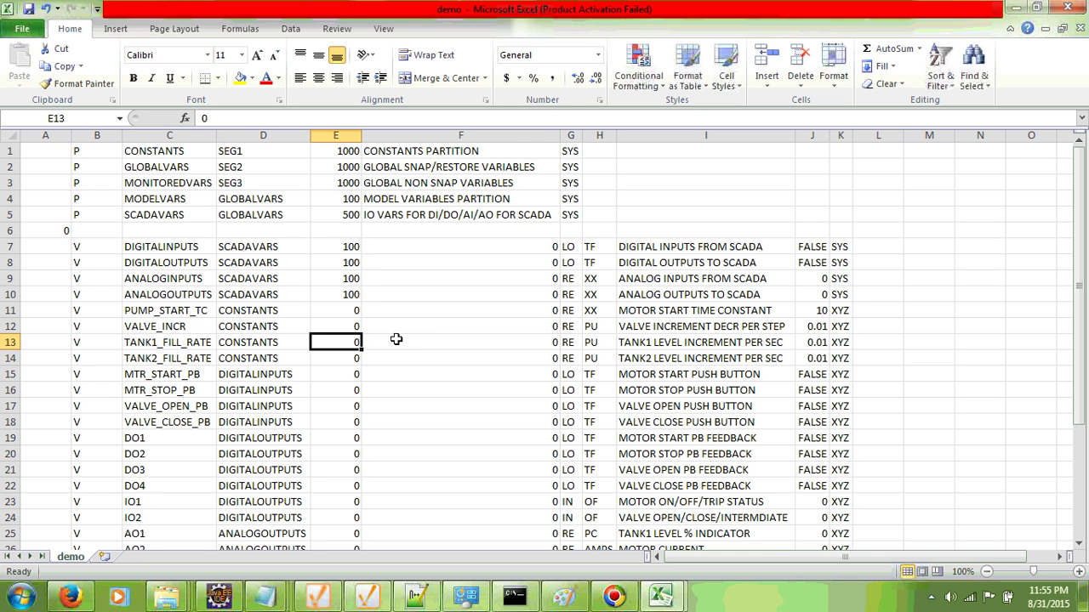
pyautogui.click(440, 342)
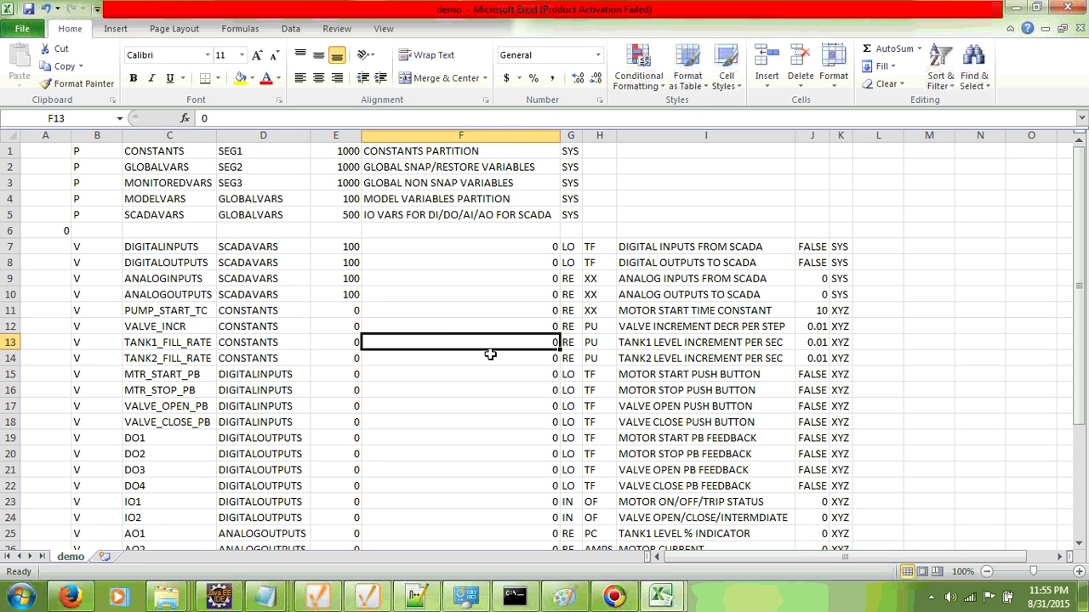
pyautogui.click(570, 342)
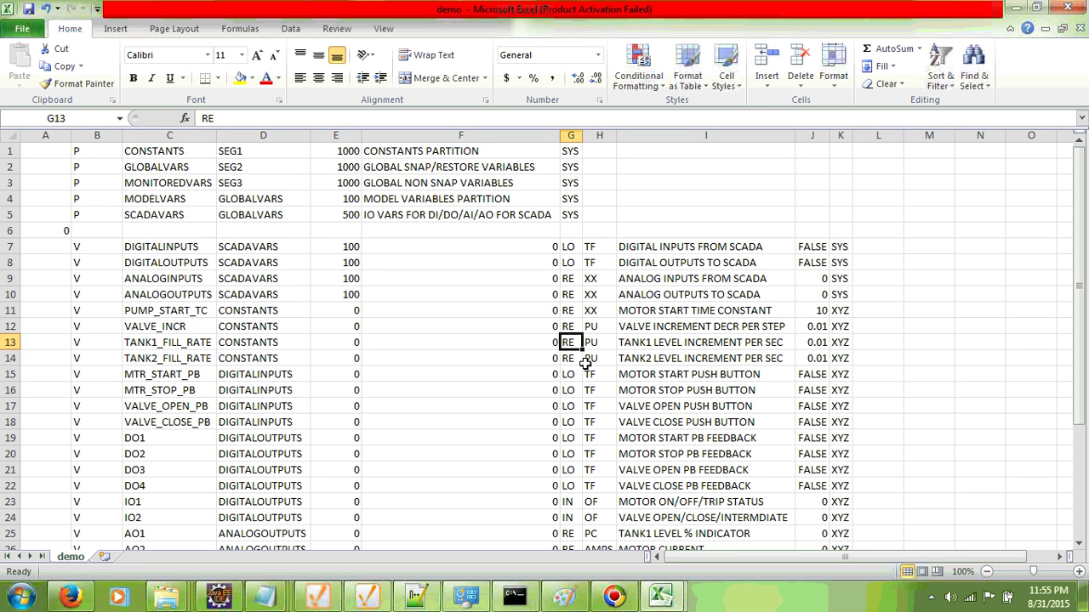
pyautogui.click(600, 343)
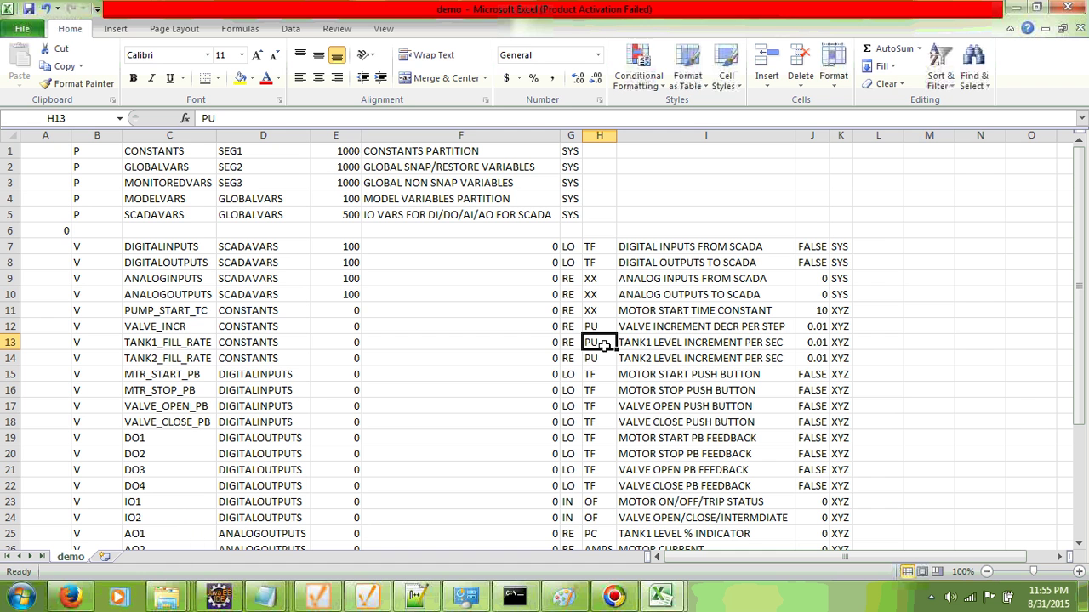
pyautogui.click(656, 342)
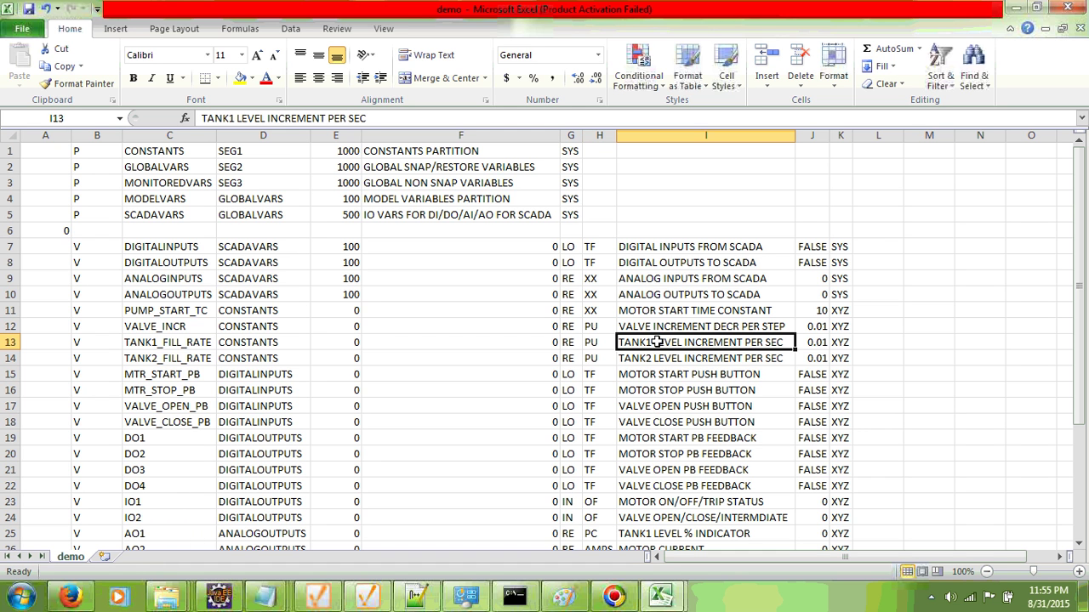
pyautogui.click(810, 342)
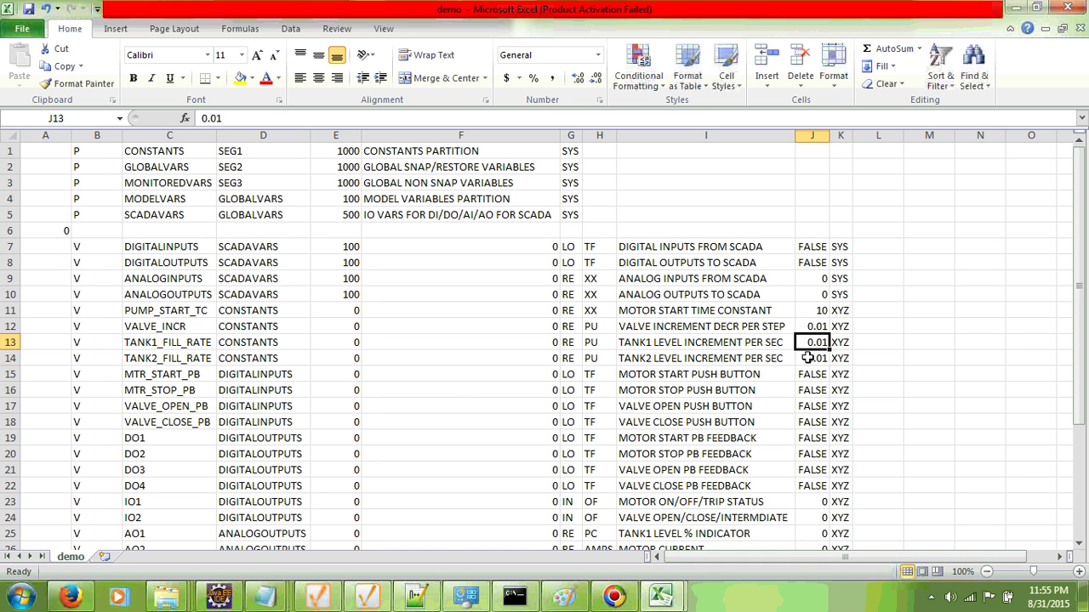
# Examine the motor and valve push-button variables and their parent DIGITALINPUTS, tracing it back to its own row
pyautogui.click(265, 378)
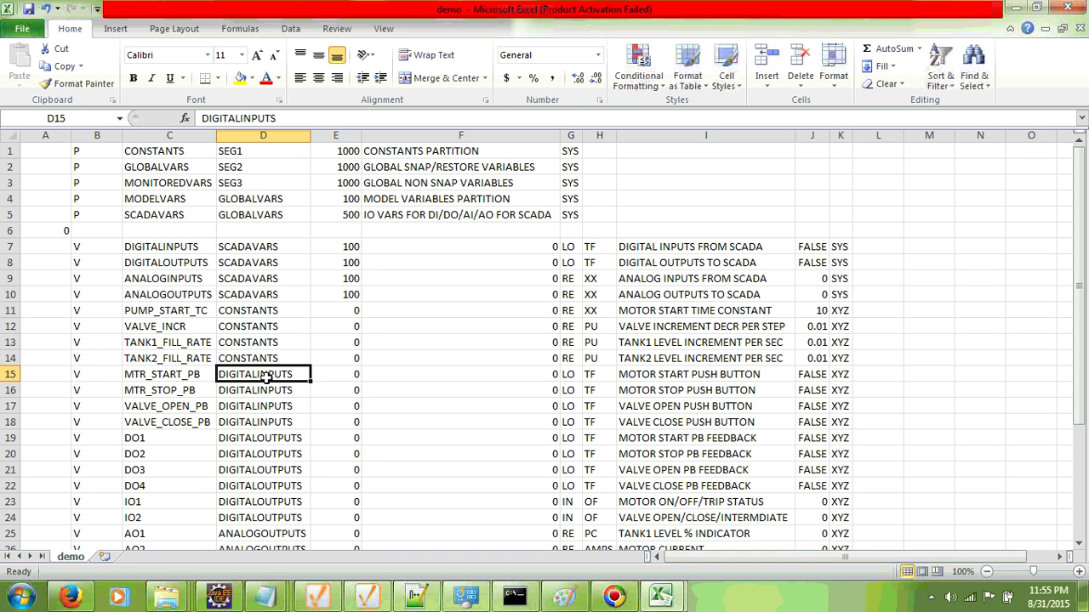
pyautogui.click(164, 374)
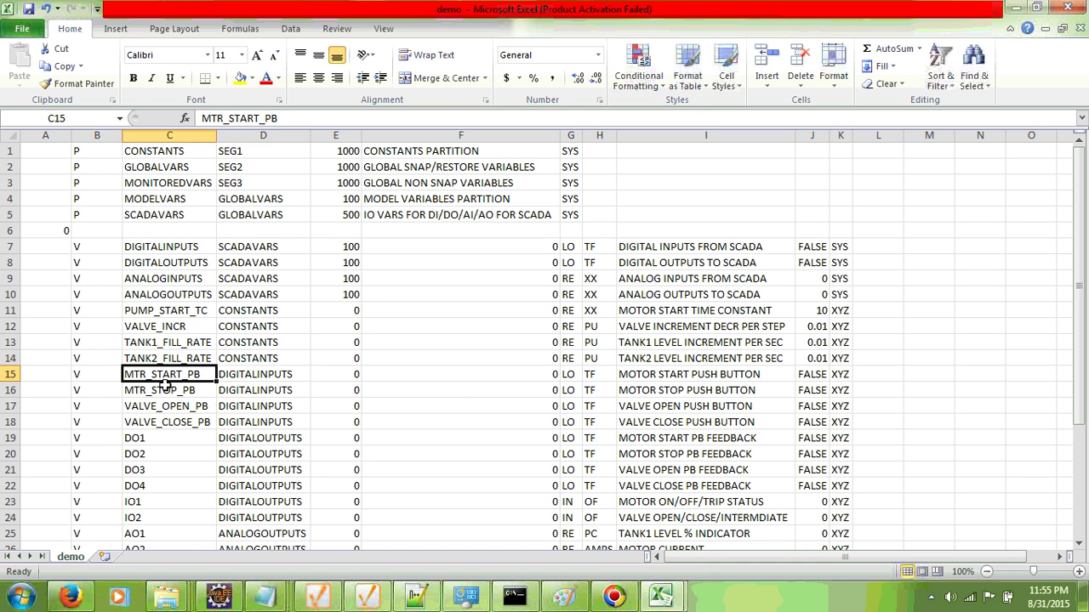
pyautogui.click(160, 393)
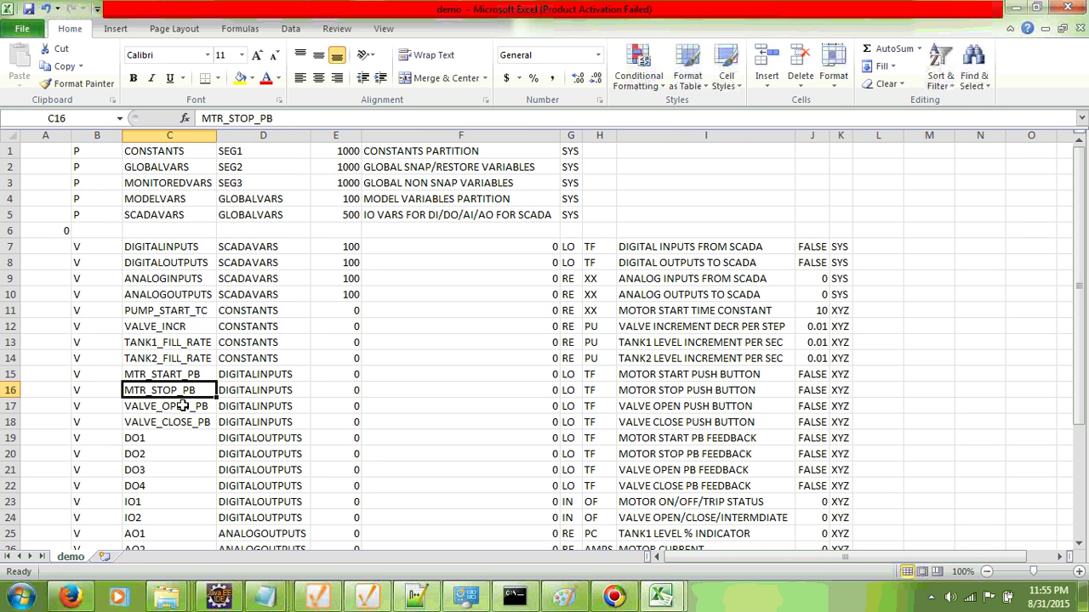
pyautogui.click(266, 391)
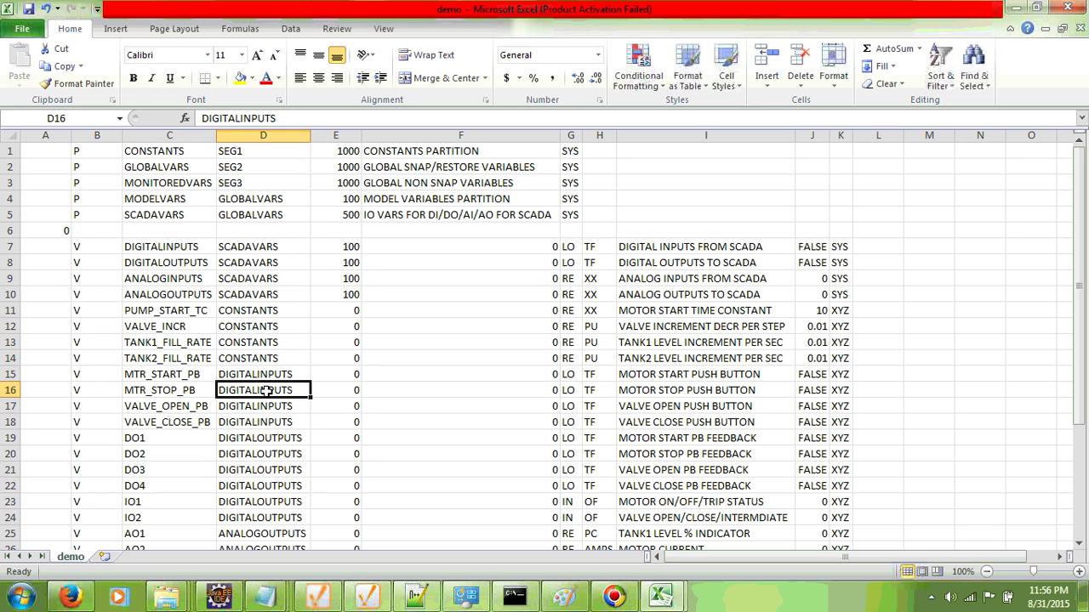
pyautogui.click(173, 378)
pyautogui.click(162, 393)
pyautogui.click(166, 407)
pyautogui.click(255, 372)
pyautogui.moveTo(255, 422); pyautogui.dragTo(259, 378)
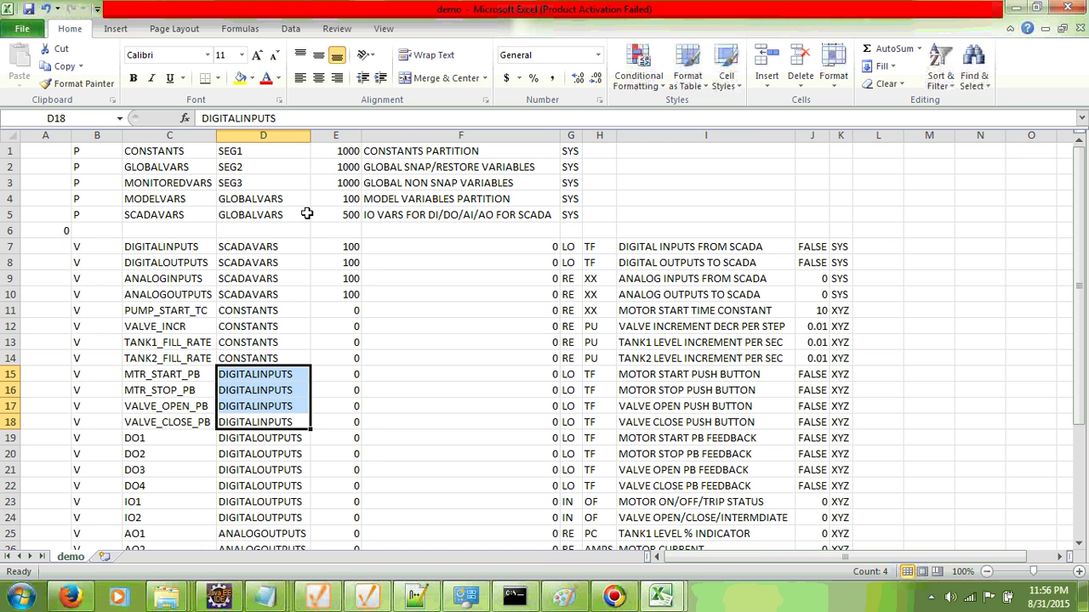
pyautogui.click(150, 248)
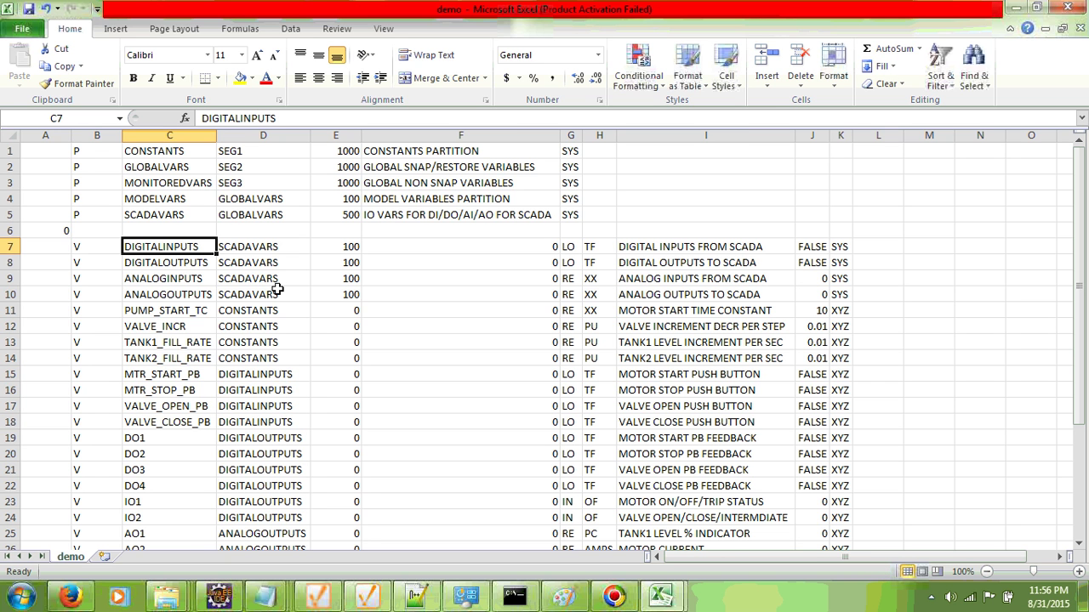
# Examine the DO1 to DO4 push-button feedback variables and trace their parent back to the DIGITALOUTPUTS row
pyautogui.scroll(-1, 290, 379)
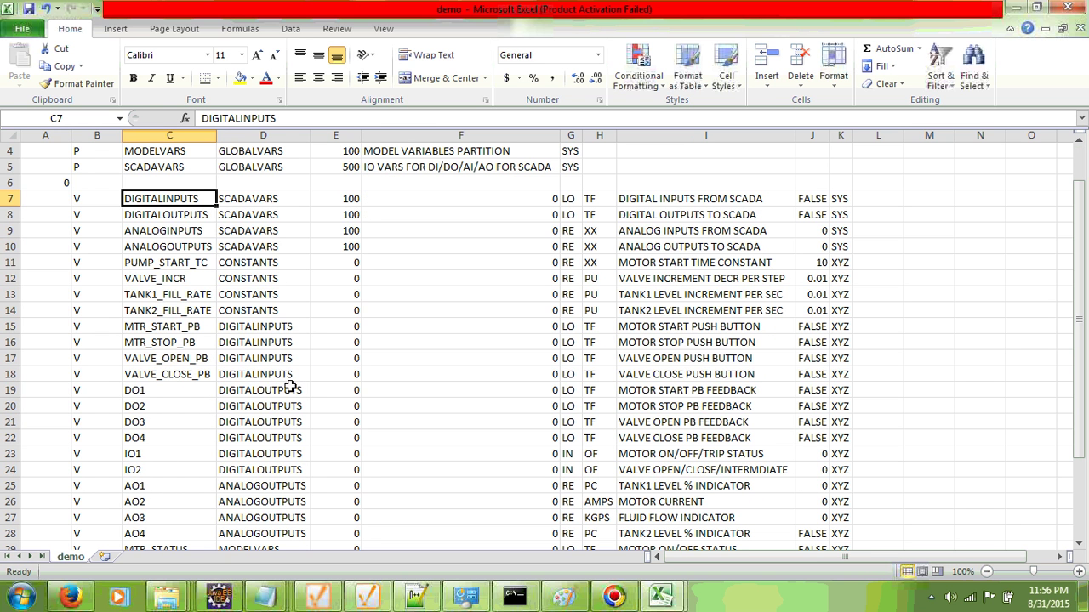
pyautogui.click(164, 392)
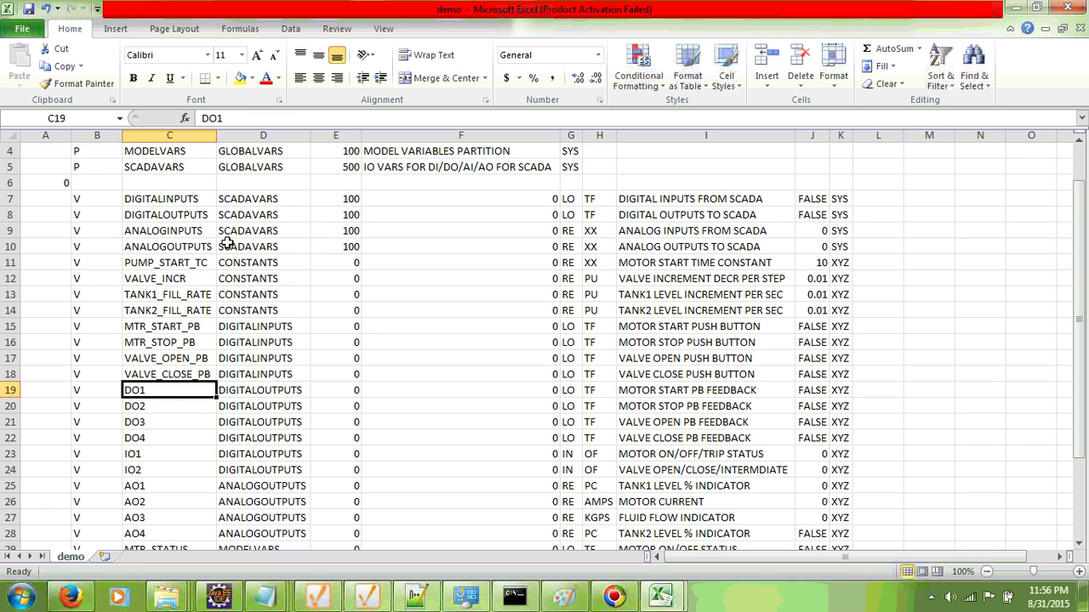
pyautogui.click(172, 214)
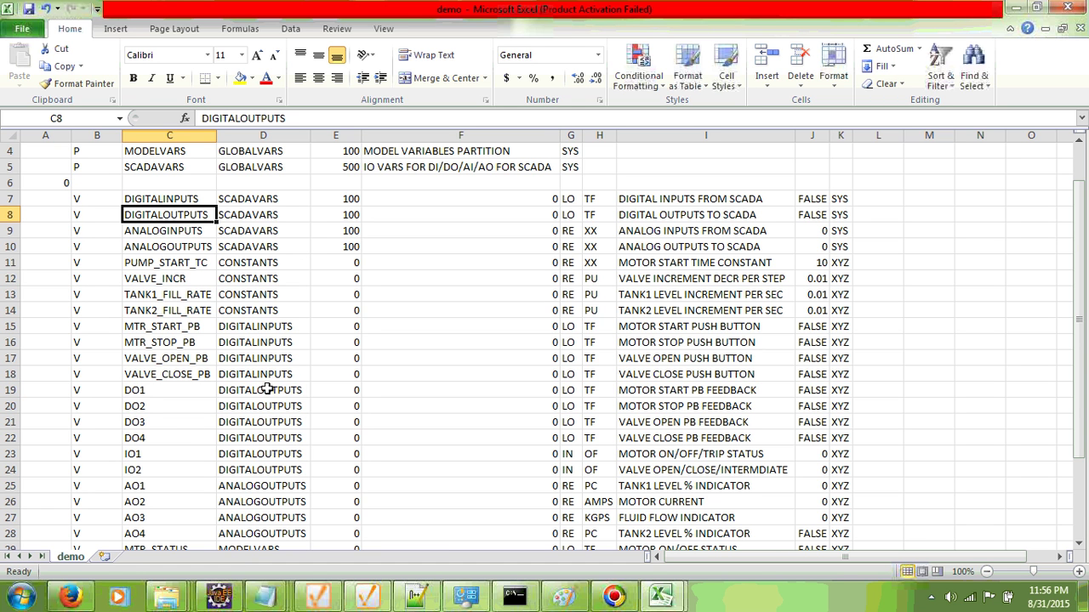
pyautogui.click(149, 391)
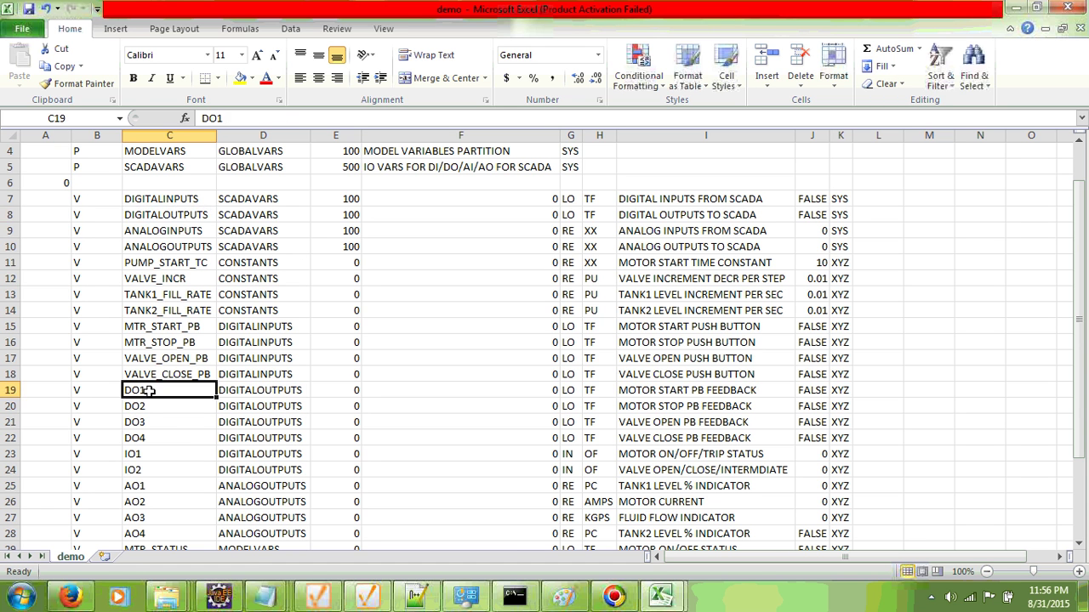
pyautogui.moveTo(149, 390); pyautogui.dragTo(160, 442)
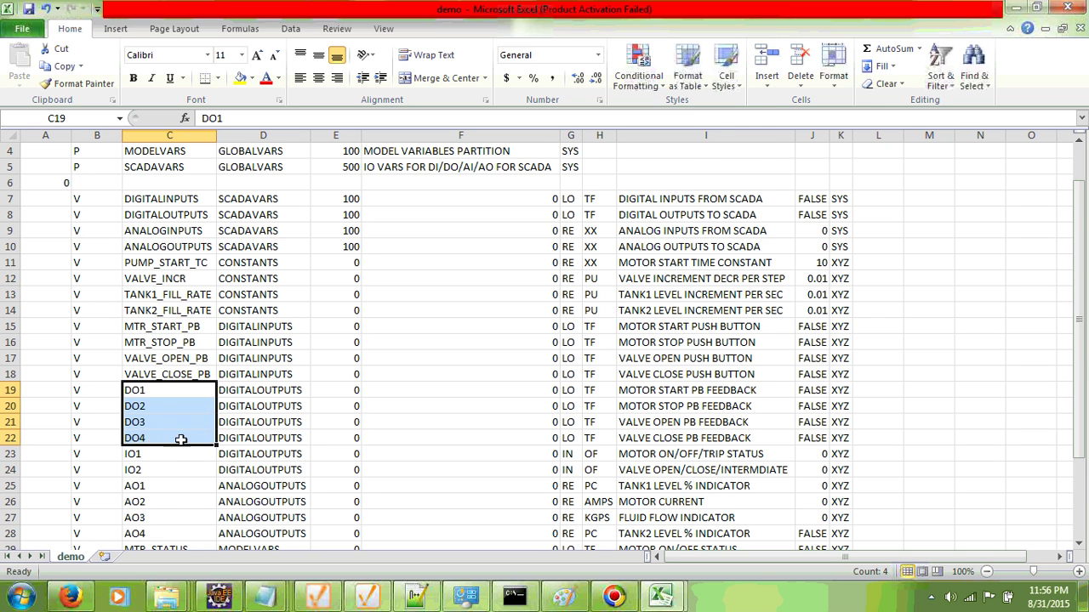
# Examine the IO1, IO2 and AO1 to AO4 variables, then the whole SCADA group from MTR_START_PB to AO4
pyautogui.scroll(-1, 192, 437)
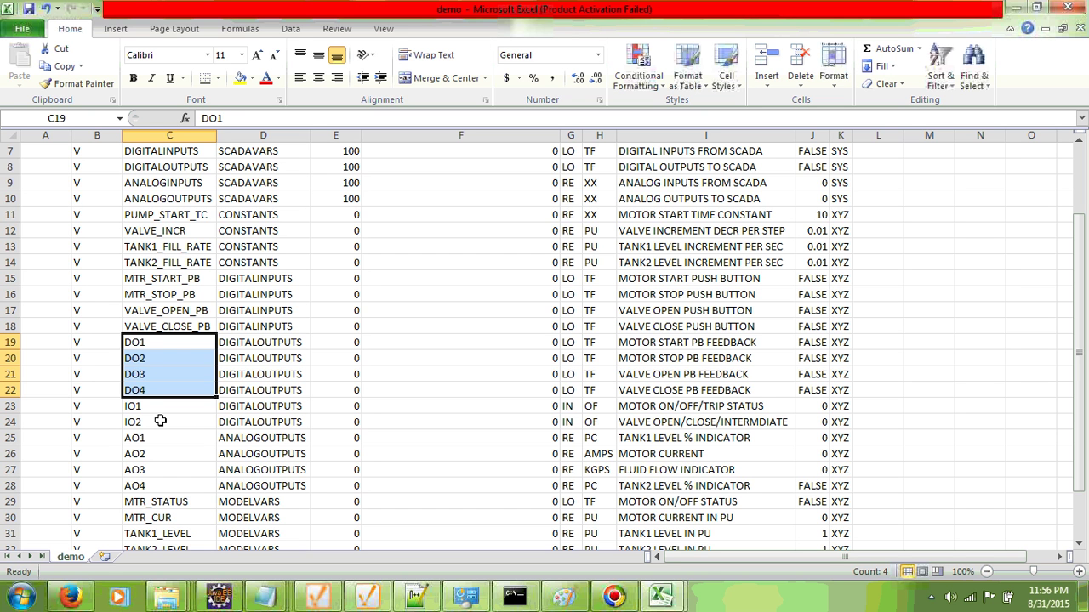
pyautogui.click(160, 421)
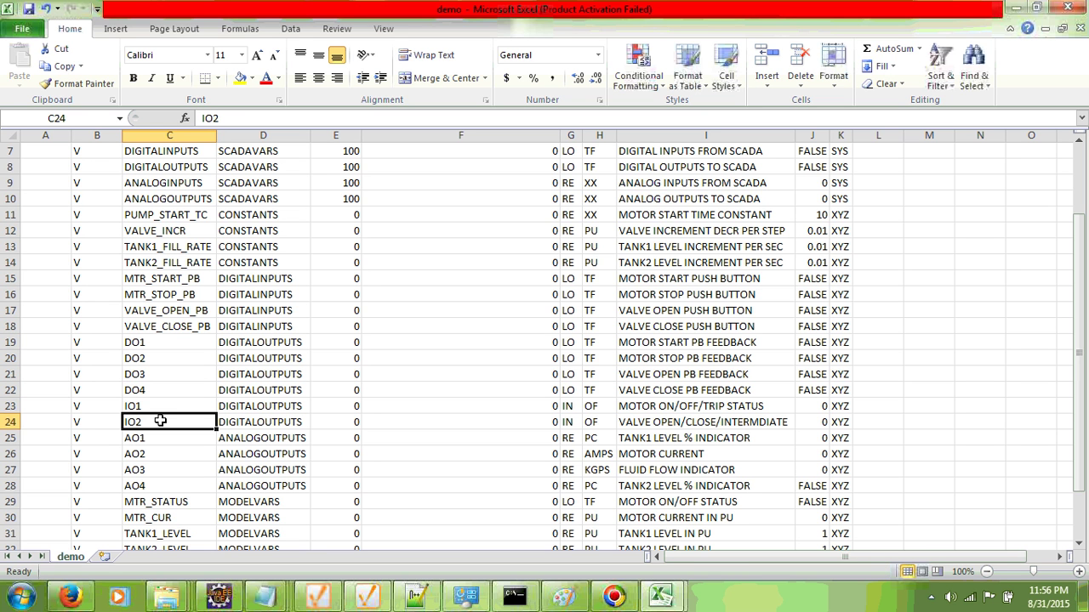
pyautogui.moveTo(170, 439); pyautogui.dragTo(165, 485)
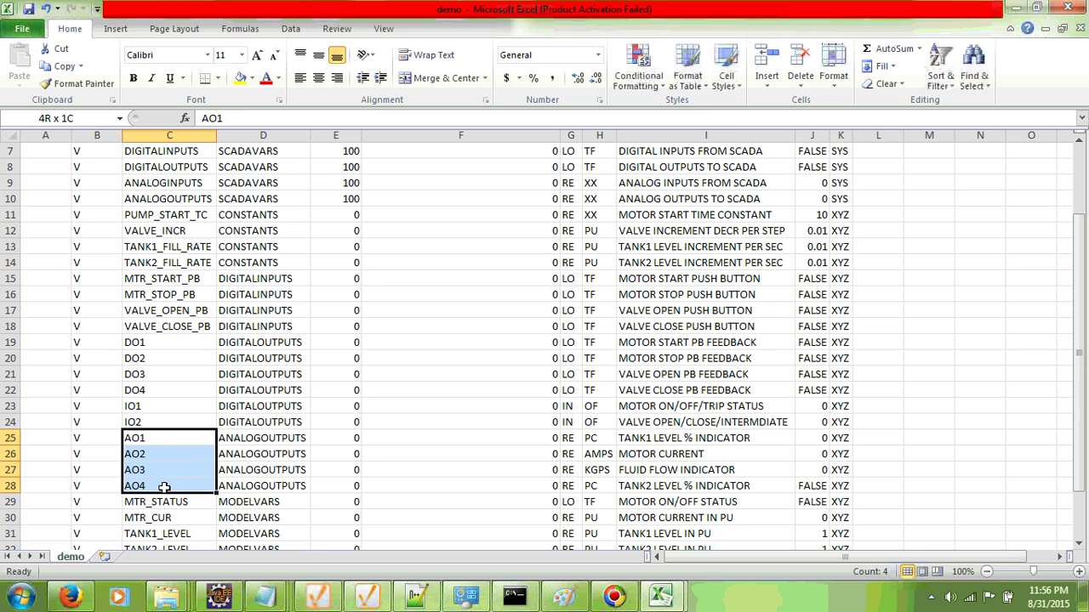
pyautogui.scroll(-2, 281, 438)
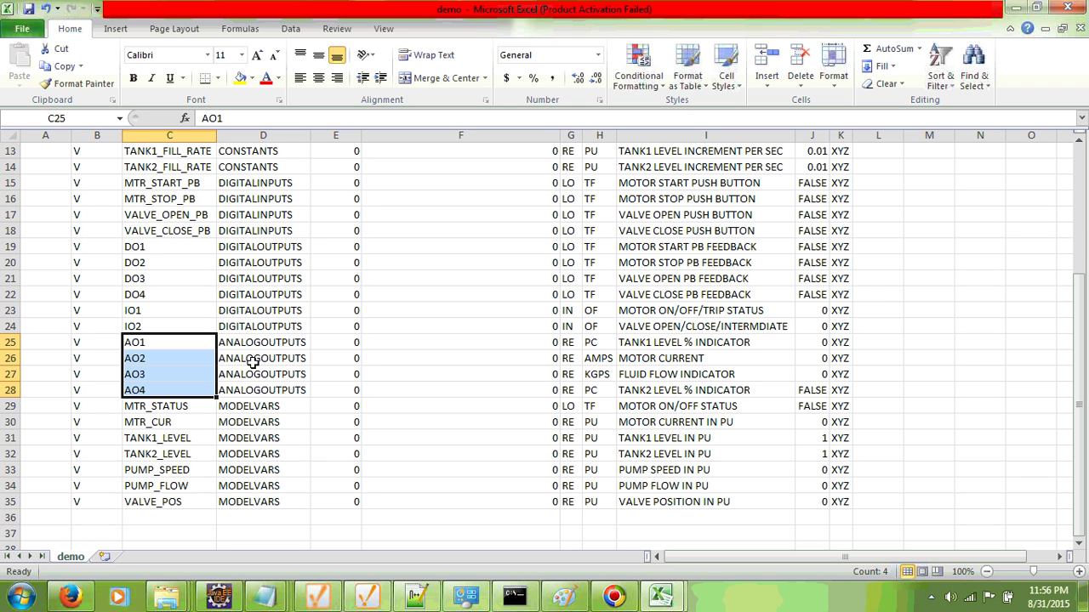
pyautogui.moveTo(164, 183); pyautogui.dragTo(163, 389)
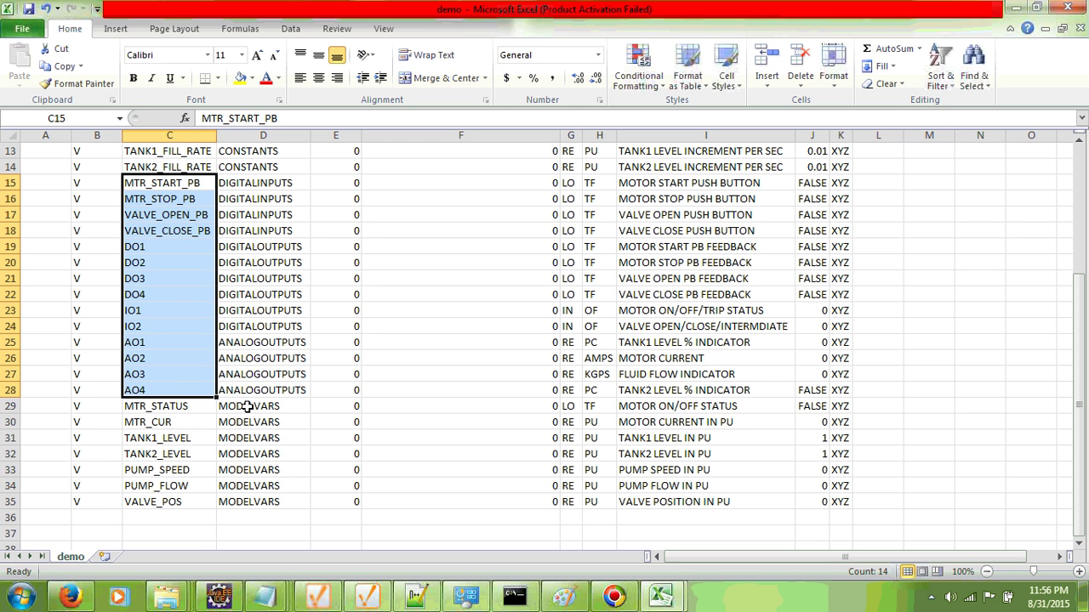
# Examine the model variables from MTR_STATUS to VALVE_POS and their MODELVARS parent partition
pyautogui.click(170, 408)
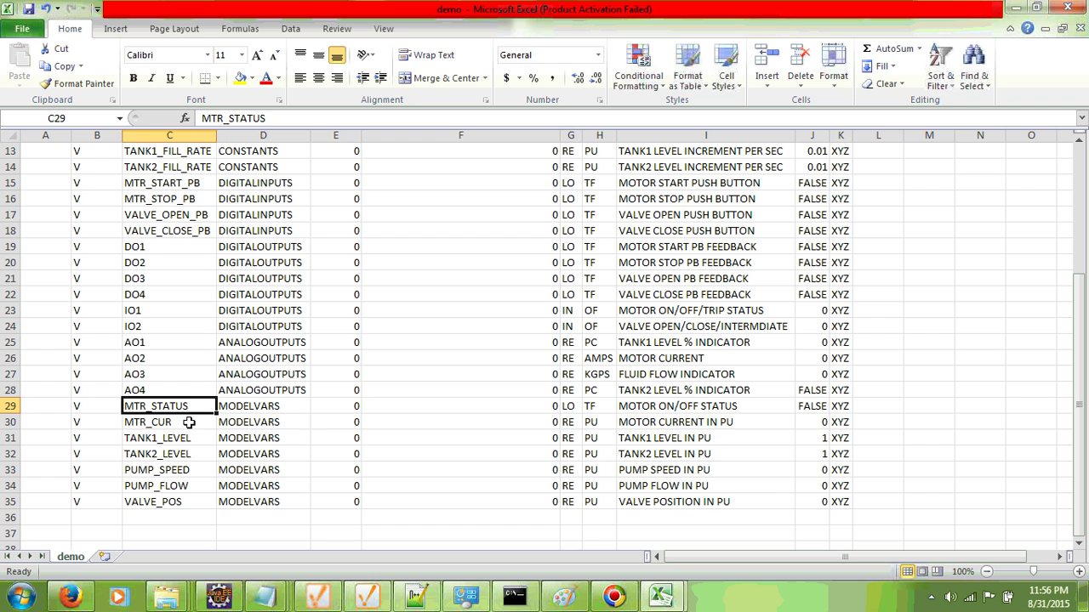
pyautogui.click(187, 425)
pyautogui.click(193, 440)
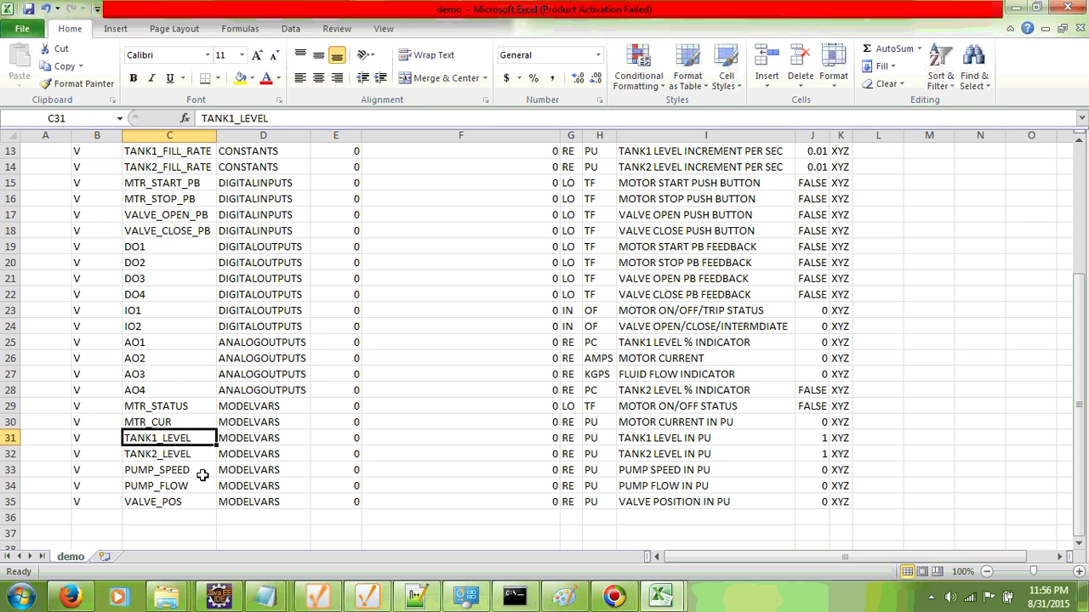
pyautogui.click(203, 471)
pyautogui.click(194, 486)
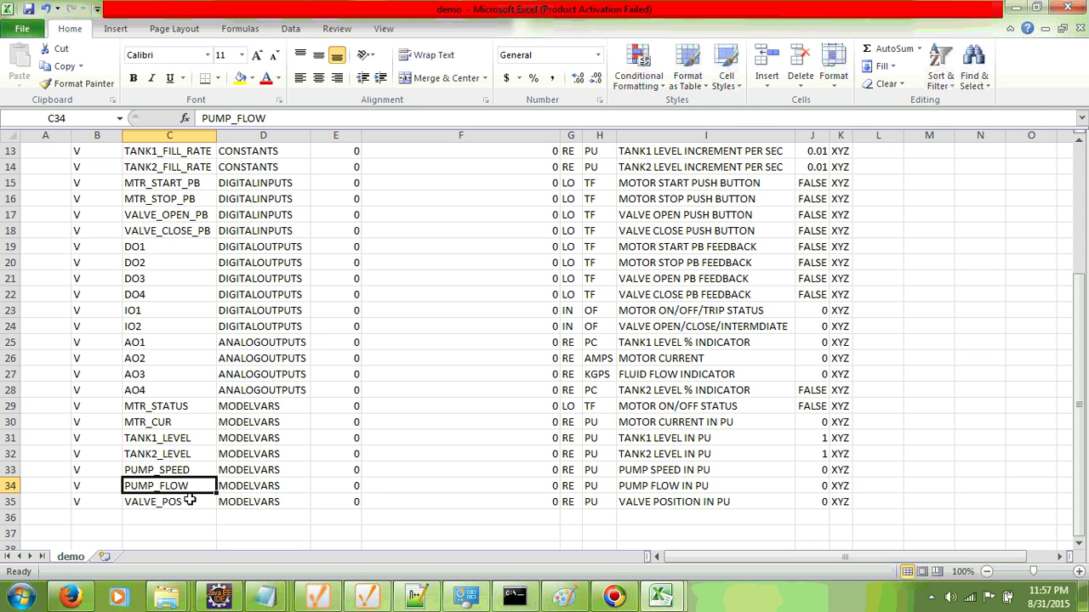
pyautogui.click(191, 503)
pyautogui.moveTo(287, 411); pyautogui.dragTo(289, 500)
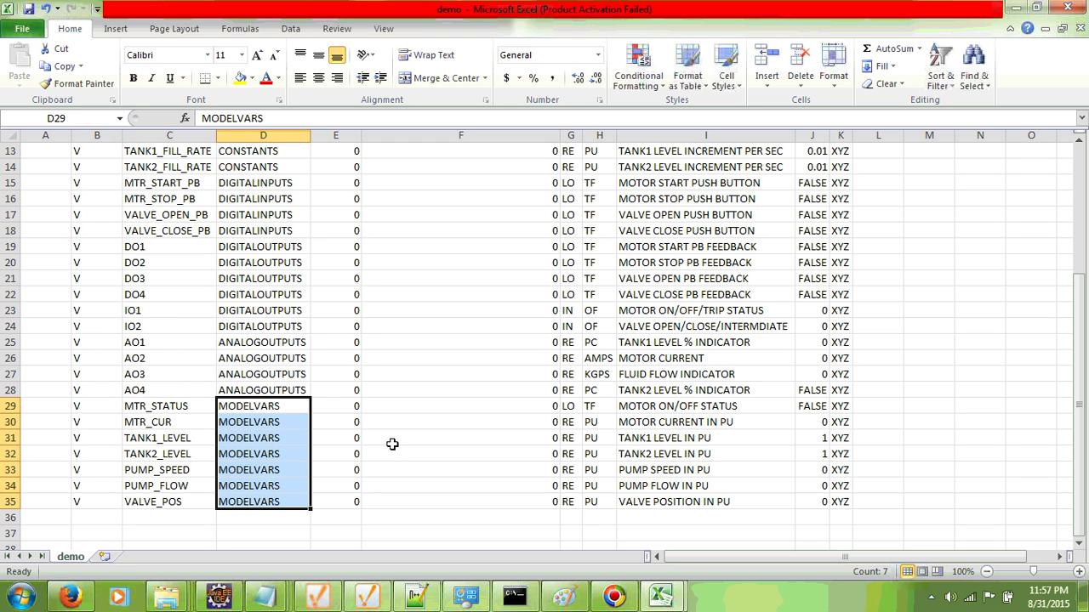
# Check both dimension values of the MTR_STATUS row and review the remaining columns of the variable list
pyautogui.click(339, 406)
pyautogui.click(492, 407)
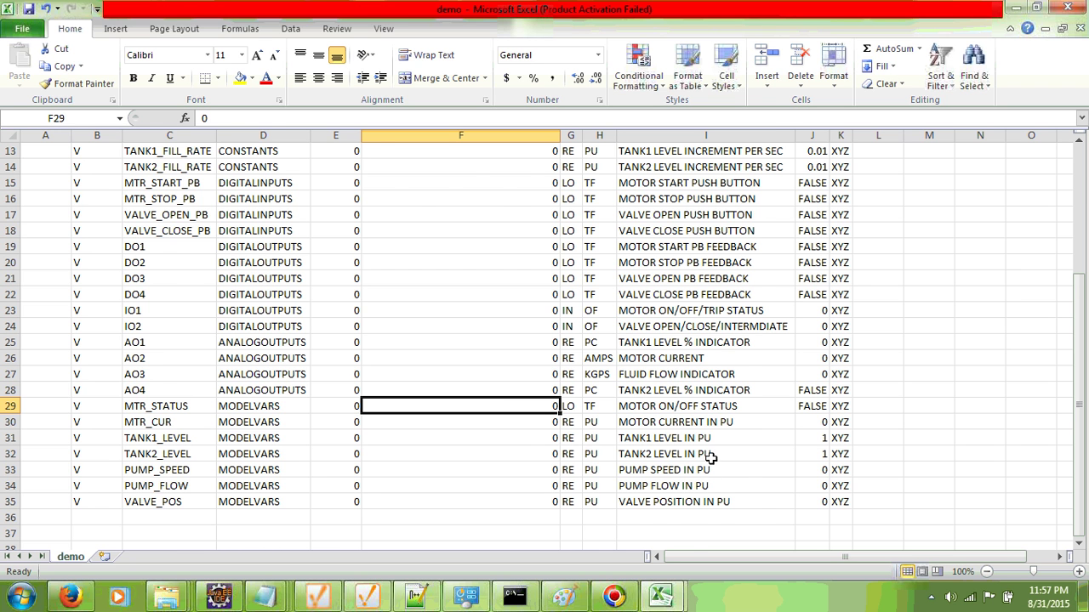
pyautogui.scroll(4, 711, 459)
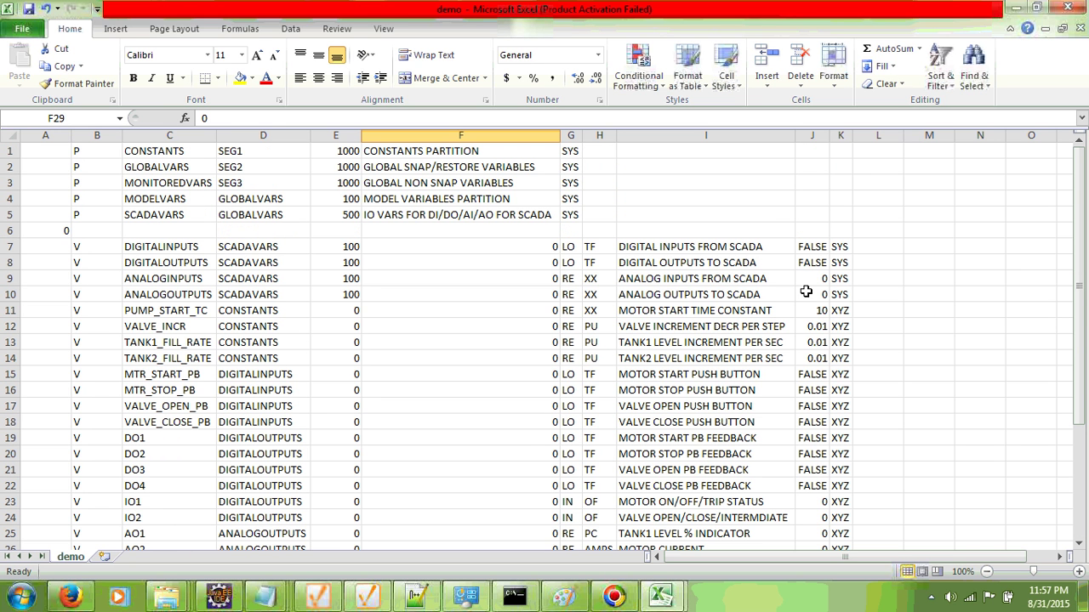
# Switch to the unidb command window and create the database report file with option 5
pyautogui.click(1016, 9)
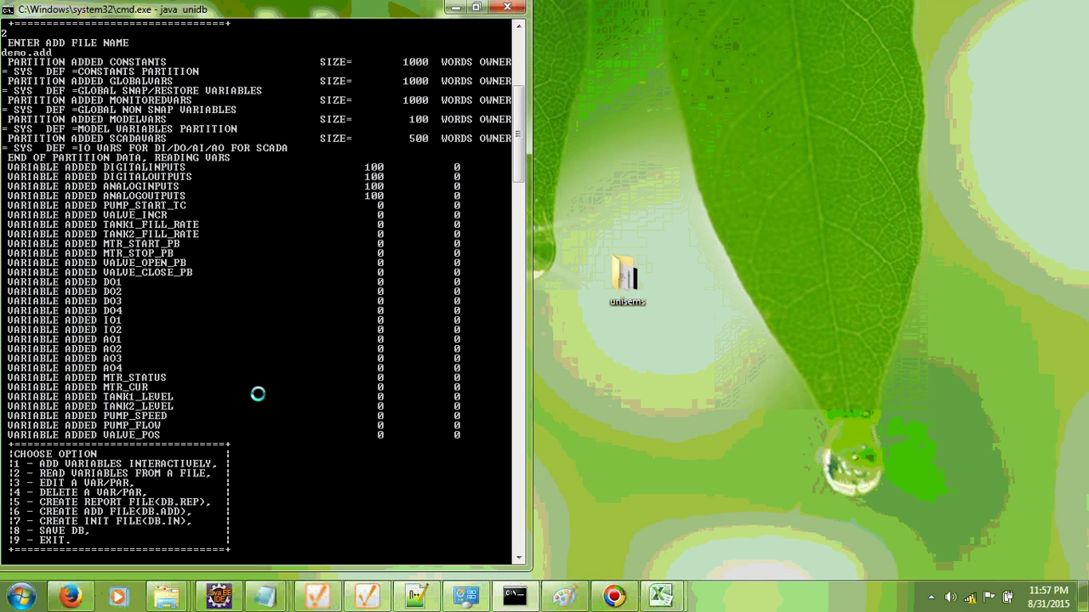
pyautogui.scroll(-2, 257, 394)
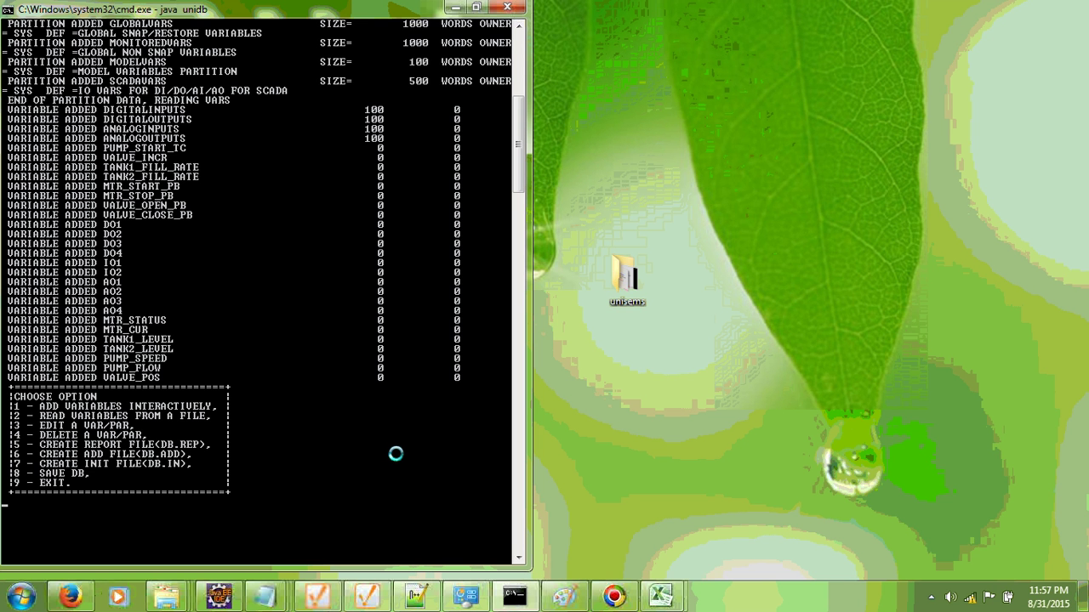
pyautogui.write('5')
pyautogui.press('Return')
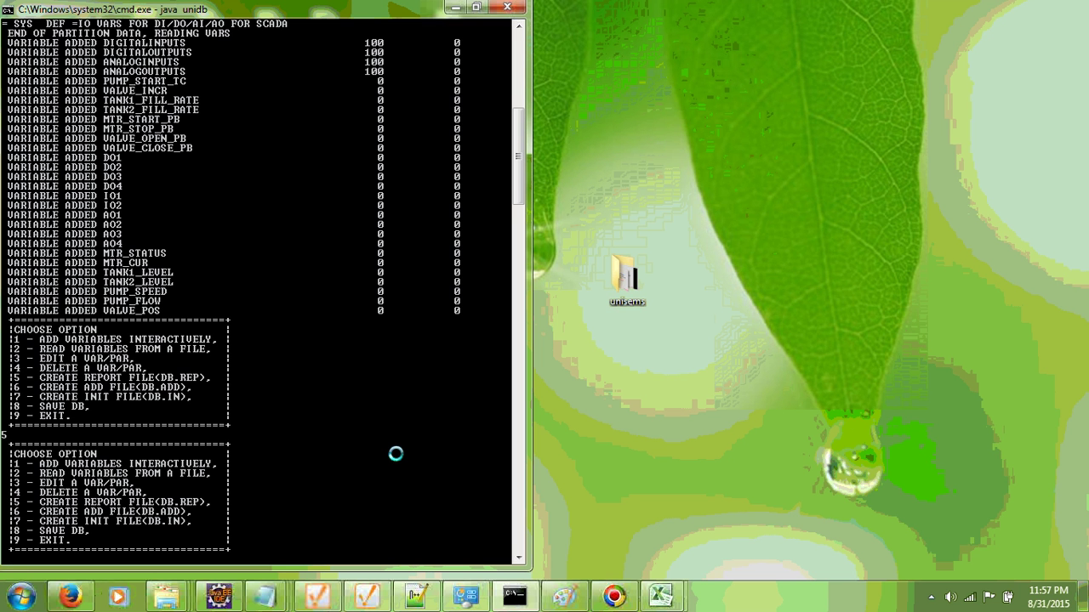
# Save the database with option 8 and exit unidb with option 9
pyautogui.write('8')
pyautogui.press('Return')
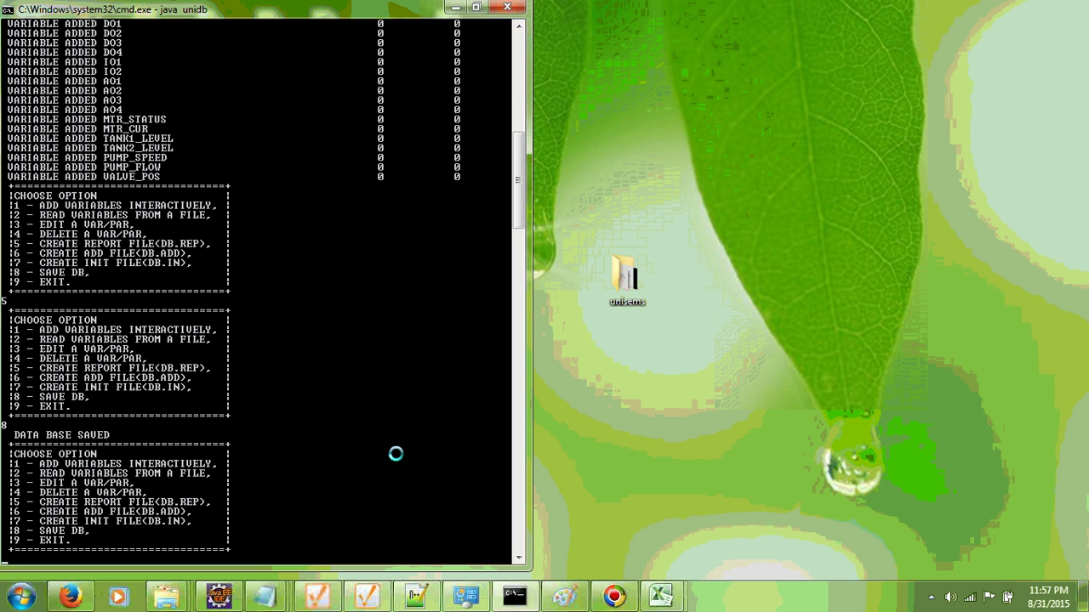
pyautogui.write('9')
pyautogui.press('Return')
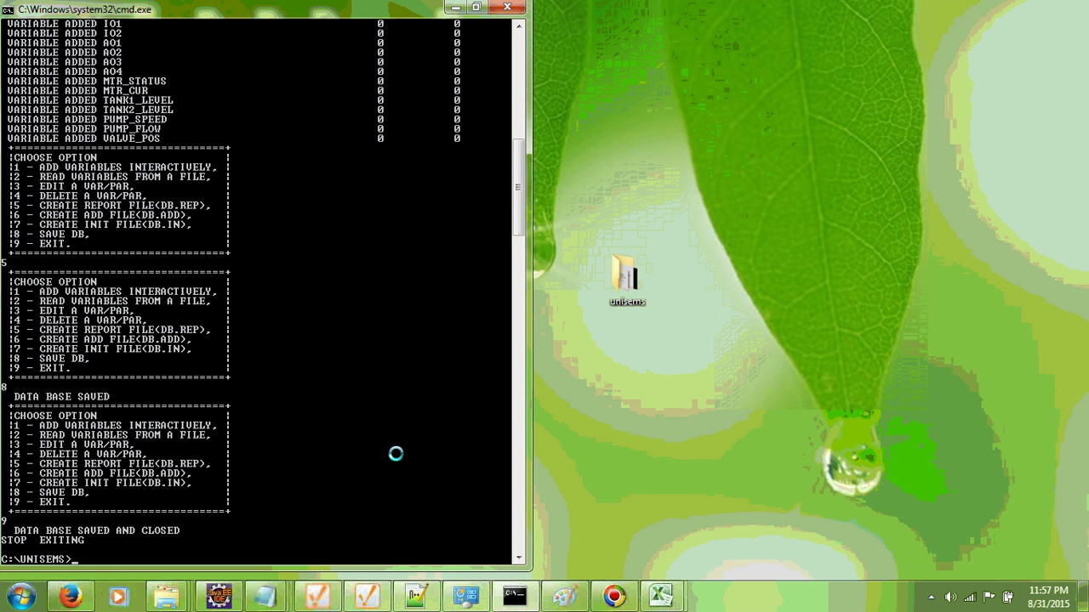
# Open the demo.rep report from the C:\UNISEMS prompt and look through its full variable listing
pyautogui.write('demo demo.rep')
pyautogui.press('Return')
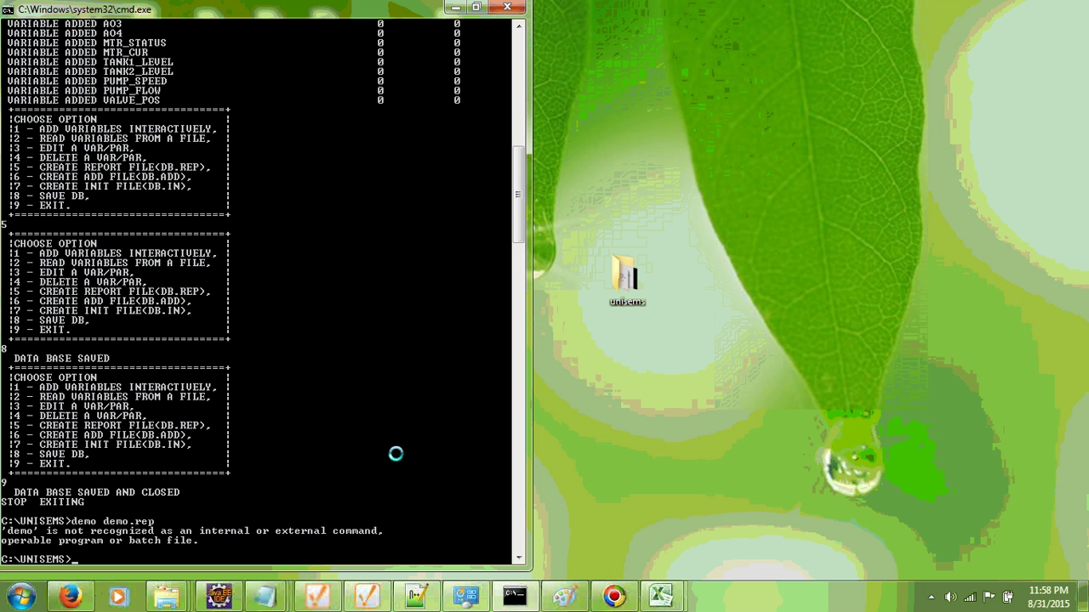
pyautogui.write('demo.rep')
pyautogui.press('Return')
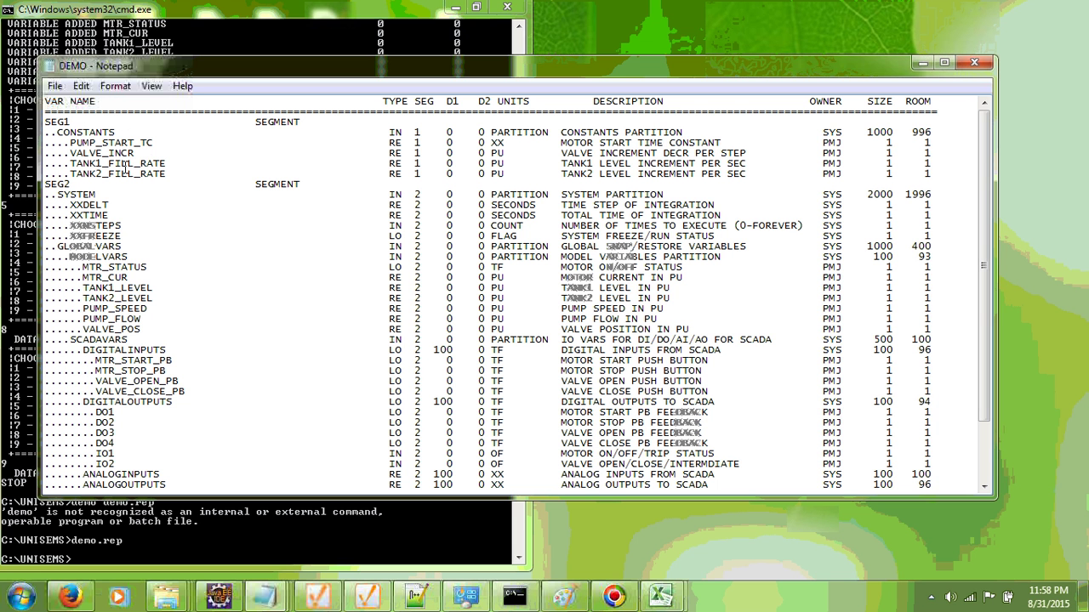
pyautogui.scroll(-2, 271, 362)
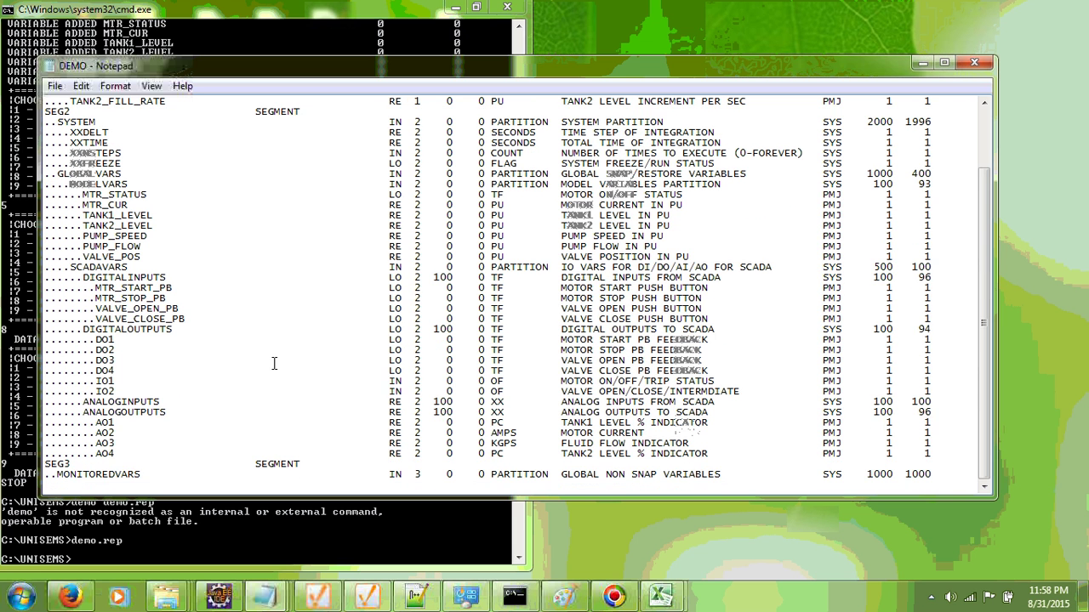
pyautogui.scroll(3, 271, 362)
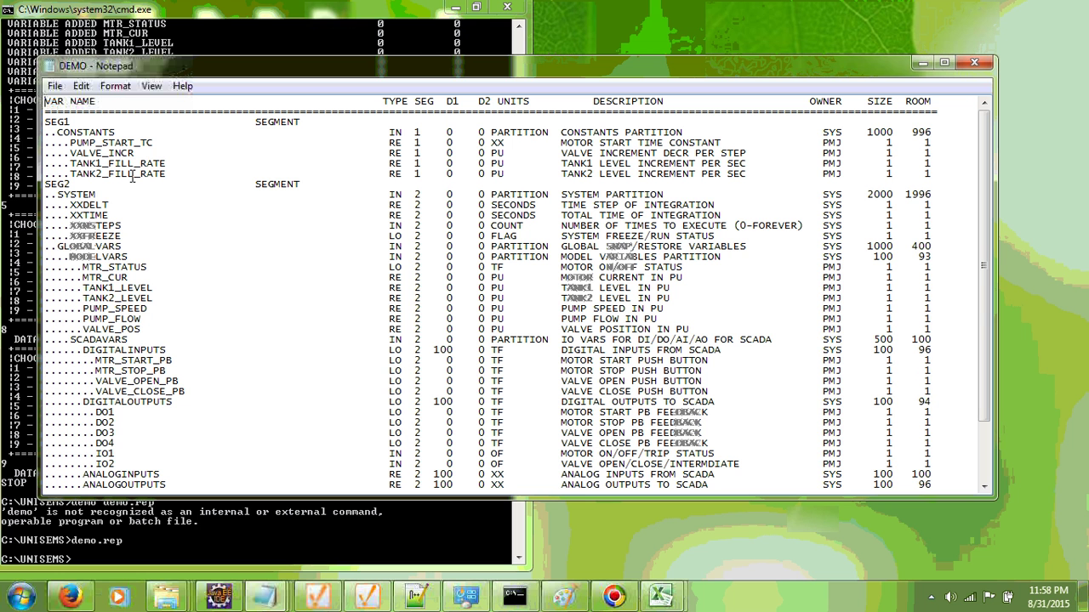
# Examine the CONSTANTS partition in SEG1 and the SYSTEM partition's time and freeze variables in the report
pyautogui.click(48, 132)
pyautogui.click(114, 216)
pyautogui.click(135, 238)
pyautogui.scroll(-1, 59, 205)
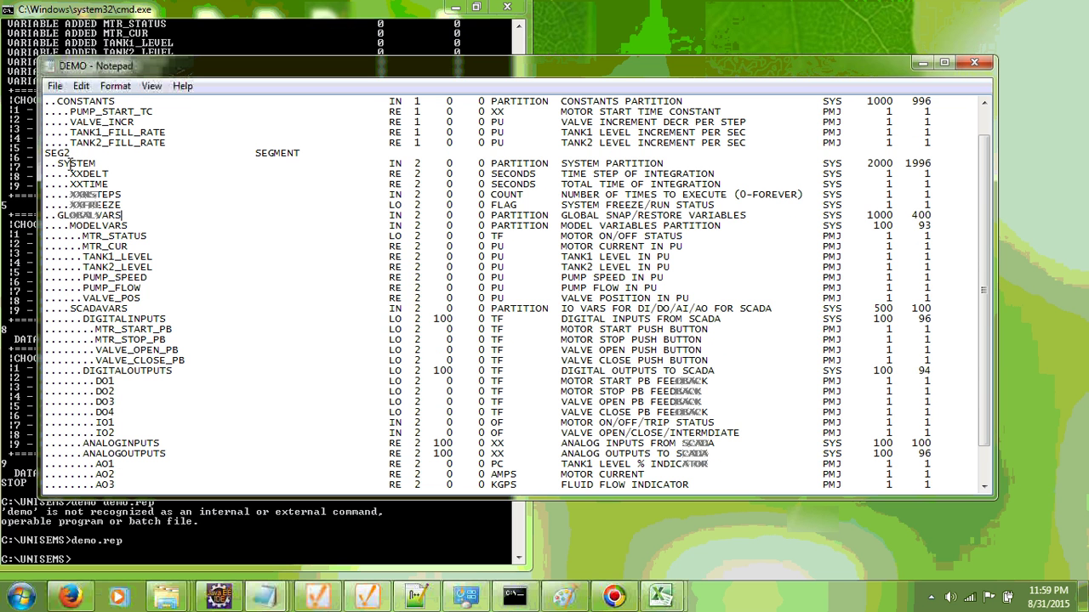
# Examine the GLOBALVARS partition and the MODELVARS variables from MTR_STATUS to VALVE_POS in the report
pyautogui.press('Down')
pyautogui.moveTo(56, 217); pyautogui.dragTo(124, 219)
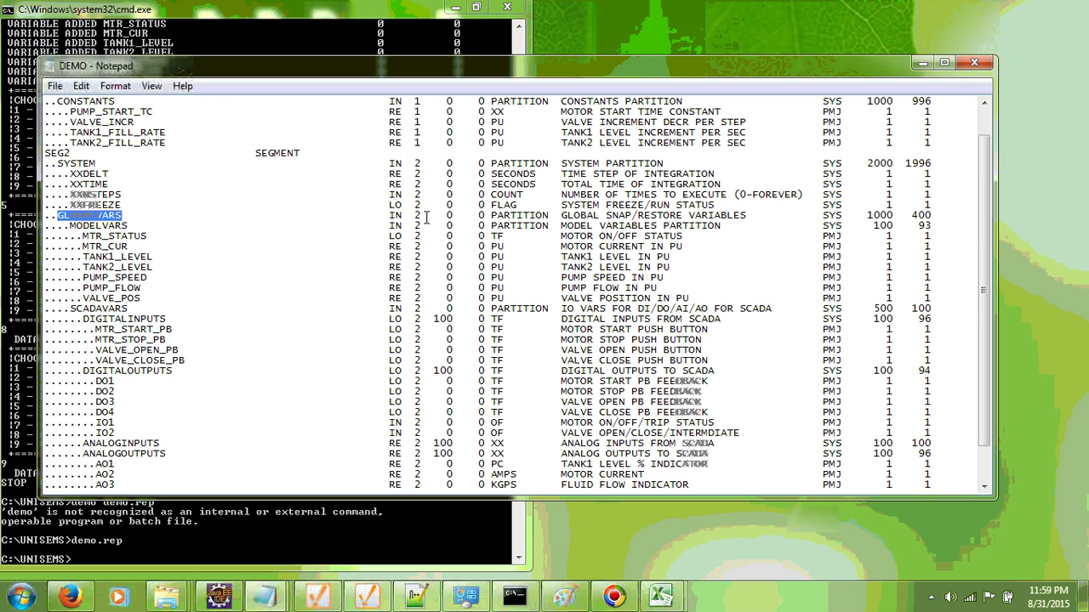
pyautogui.click(96, 227)
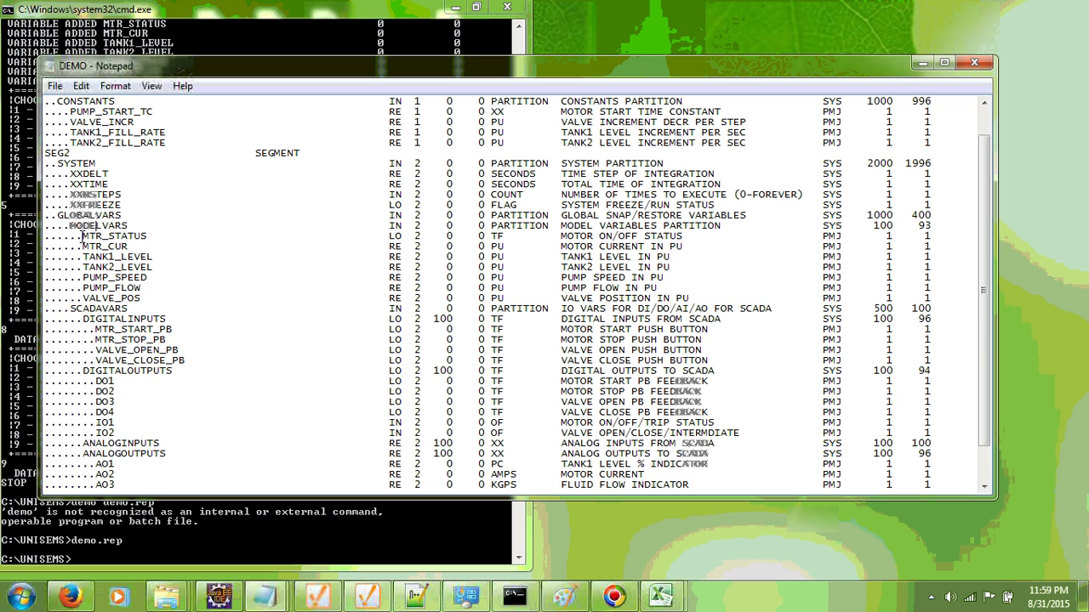
pyautogui.moveTo(82, 237); pyautogui.dragTo(136, 299)
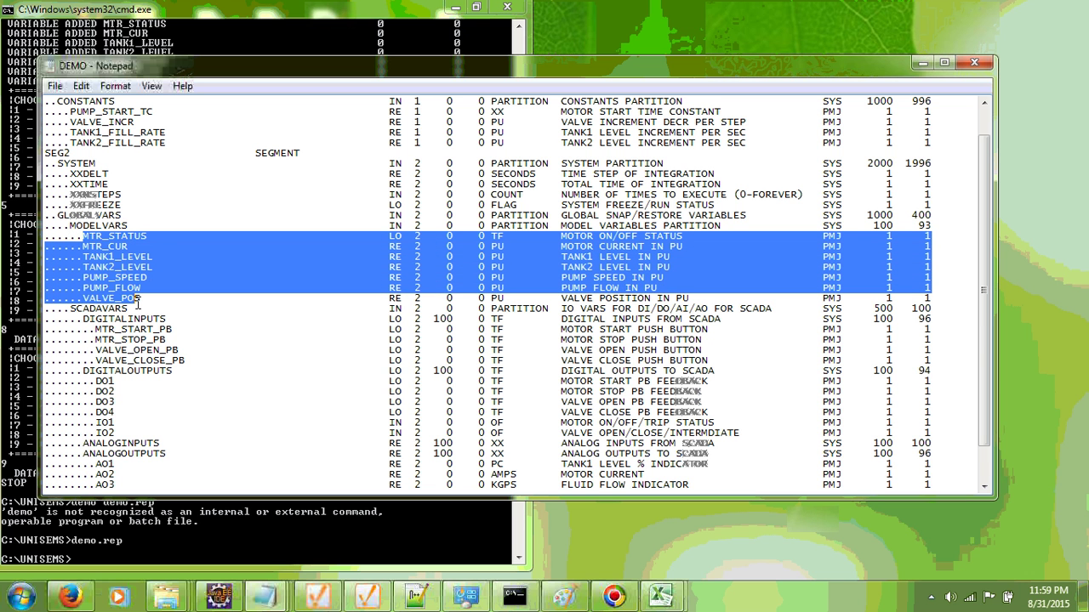
# Examine the SCADAVARS partition's push-button inputs and the remaining report rows down to MONITOREDVARS, then minimize the report
pyautogui.click(85, 310)
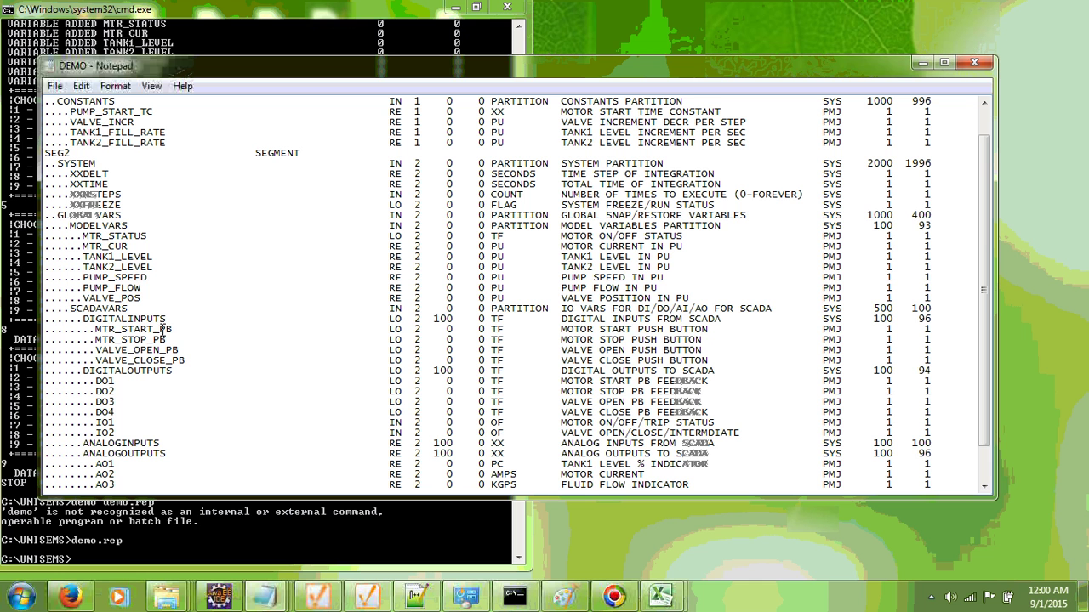
pyautogui.click(188, 329)
pyautogui.click(186, 339)
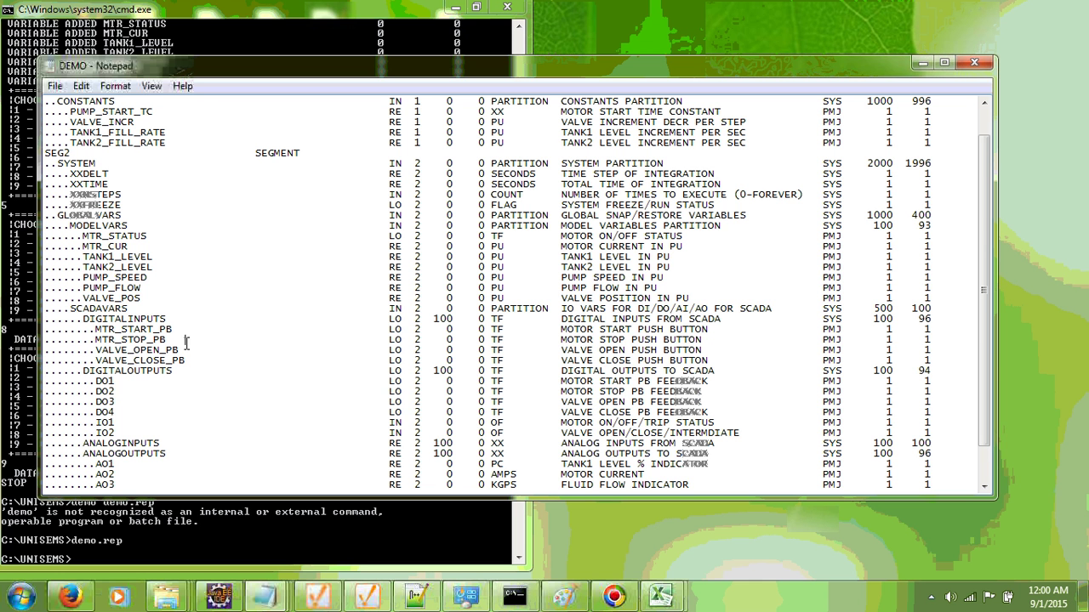
pyautogui.click(188, 360)
pyautogui.scroll(-2, 222, 413)
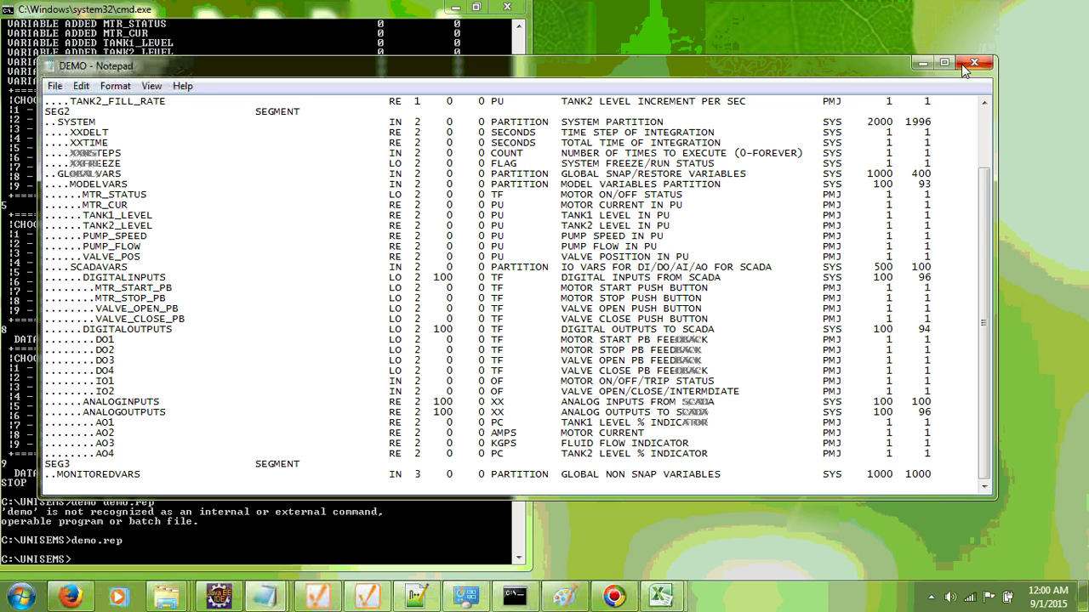
pyautogui.click(923, 65)
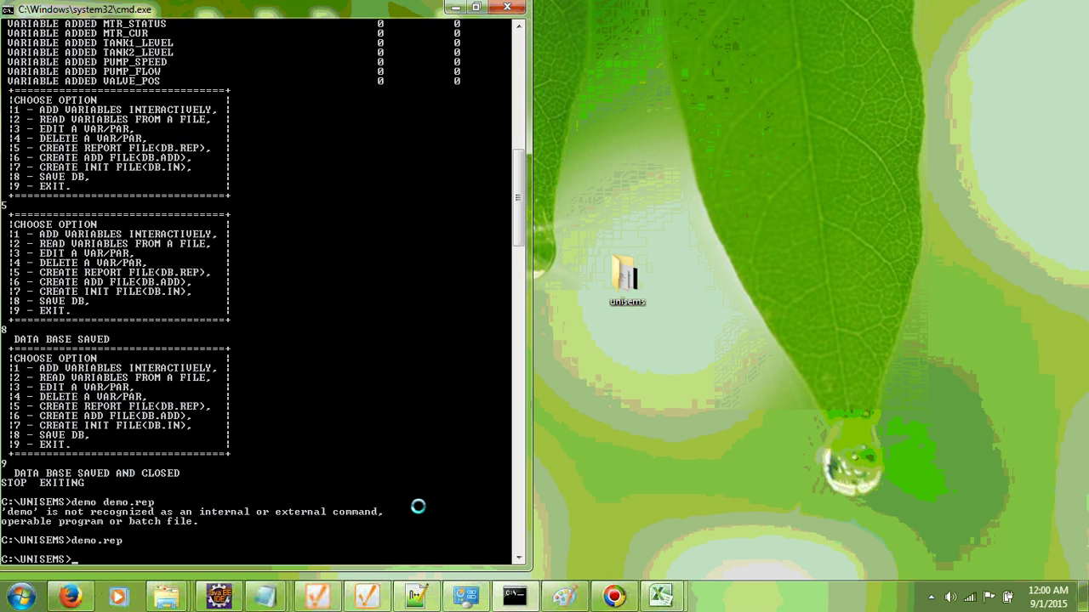
# Open model1.for from the C:\UNISEMS prompt and examine its variable declarations and the pump, valve and tank equations
pyautogui.write('model1.for')
pyautogui.press('Return')
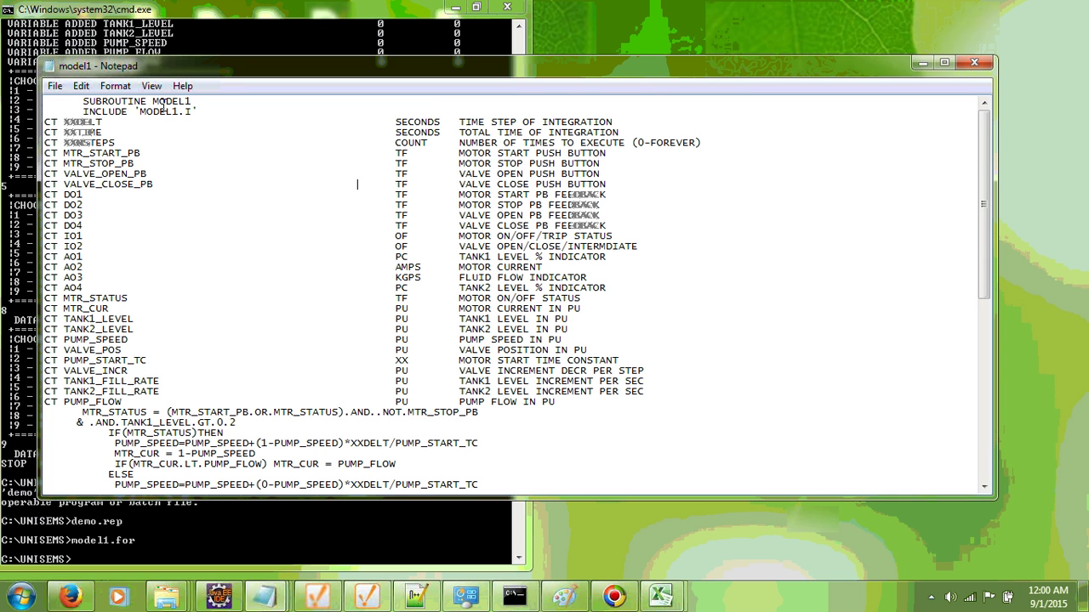
pyautogui.scroll(-8, 578, 226)
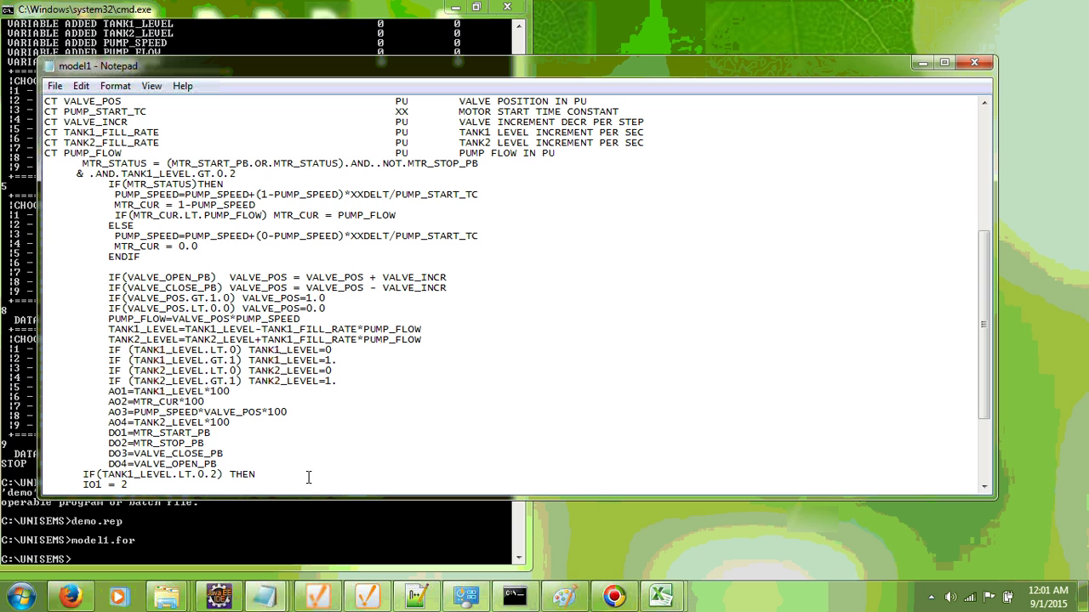
# Examine the CT variable declarations in model1.for, from XXDELT through the push buttons and outputs to TANK2_LEVEL
pyautogui.scroll(8, 338, 418)
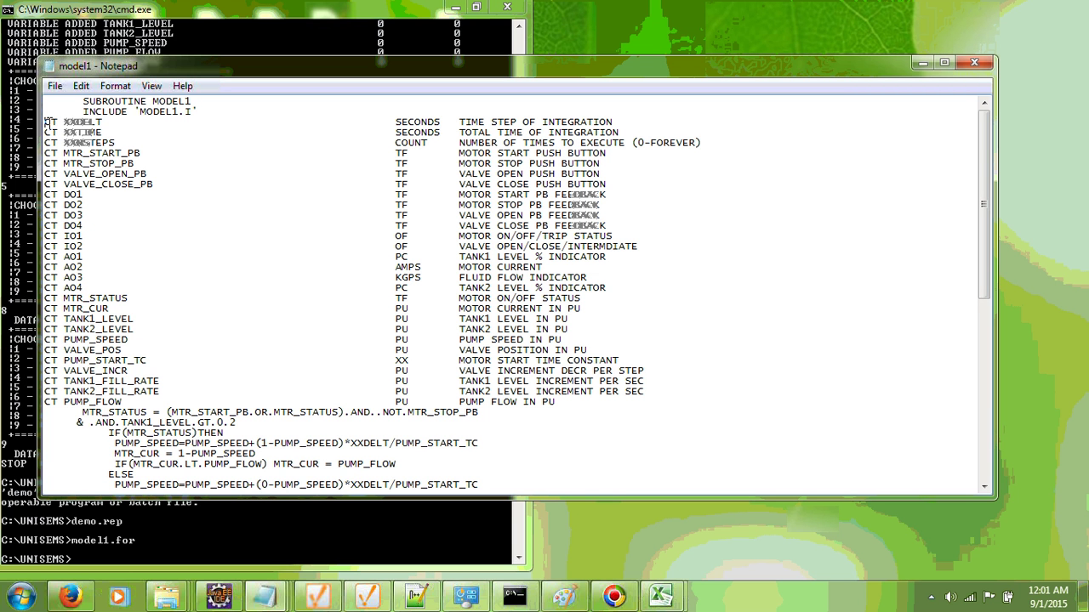
pyautogui.moveTo(45, 121); pyautogui.dragTo(59, 127)
pyautogui.click(111, 124)
pyautogui.click(160, 164)
pyautogui.click(172, 194)
pyautogui.click(168, 329)
pyautogui.click(147, 308)
pyautogui.click(150, 154)
# Examine the motor, valve, tank and output equations down to the return statement in model1.for, then close the file
pyautogui.scroll(-8, 239, 365)
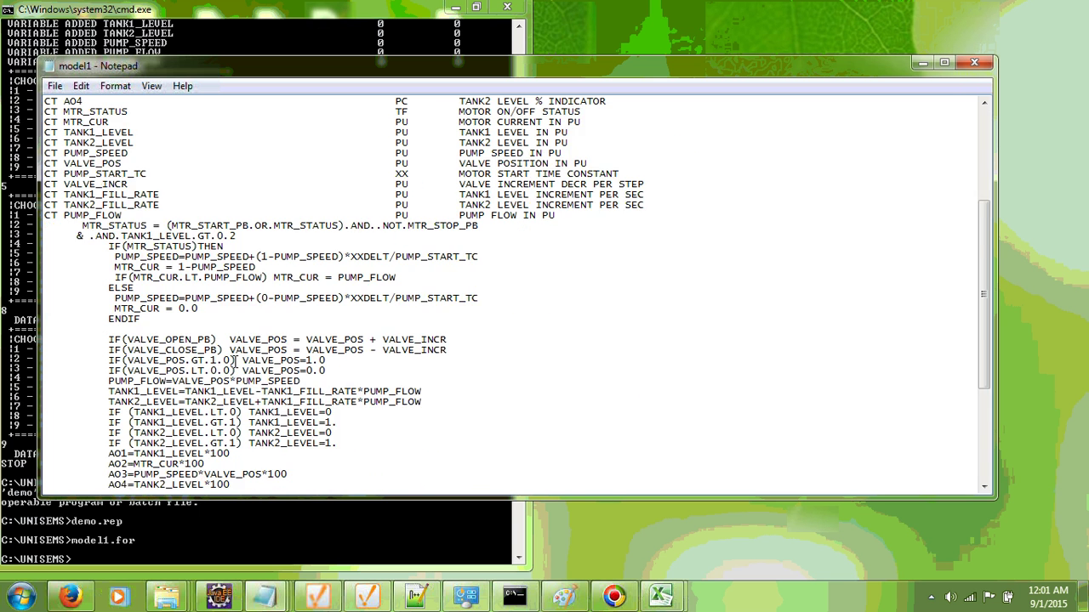
pyautogui.click(261, 177)
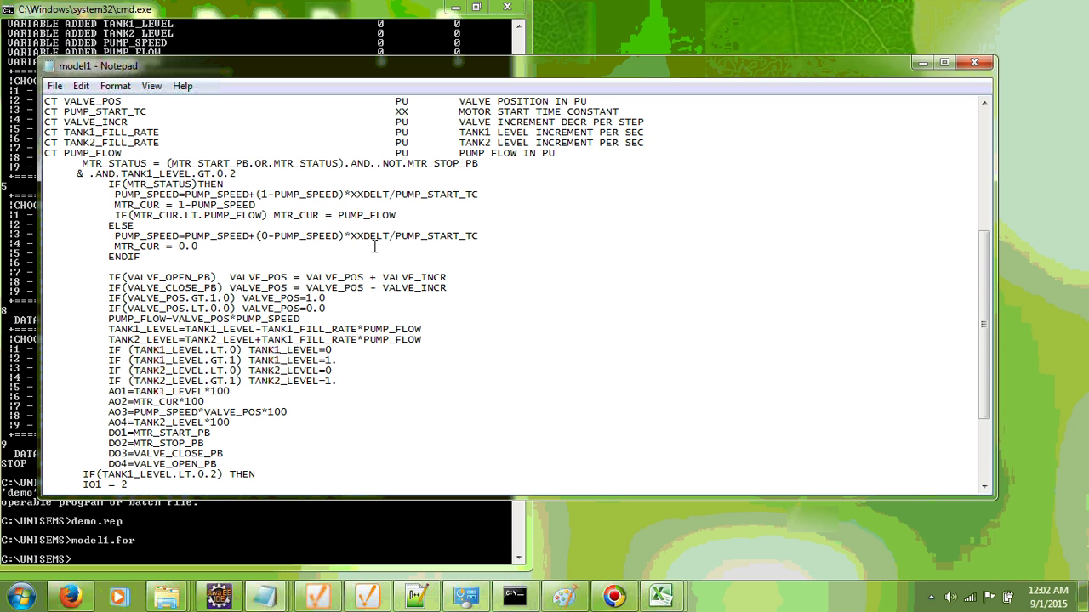
pyautogui.scroll(-4, 269, 262)
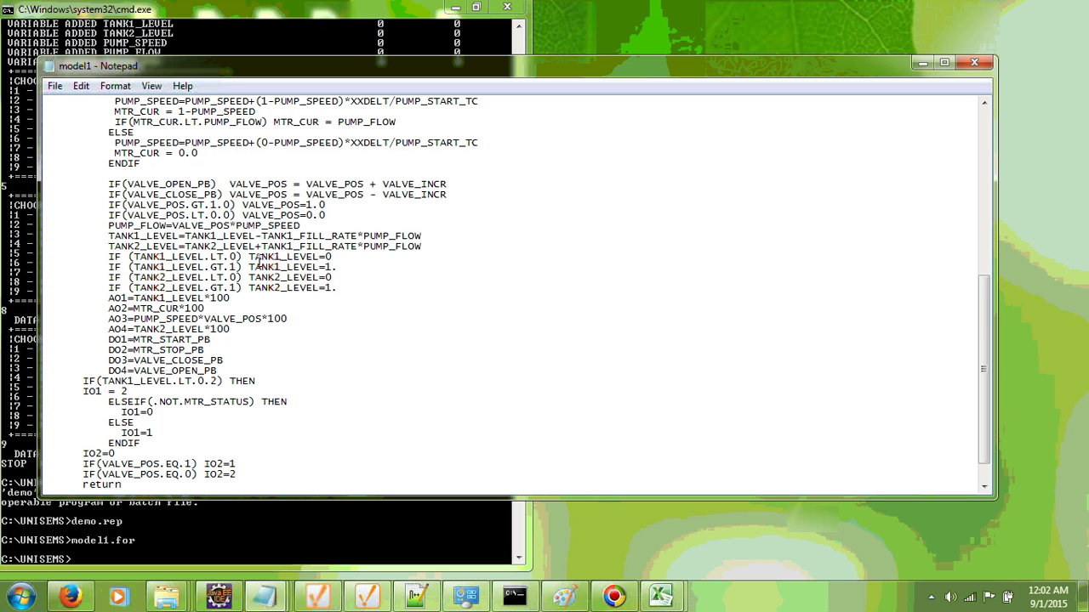
pyautogui.click(975, 65)
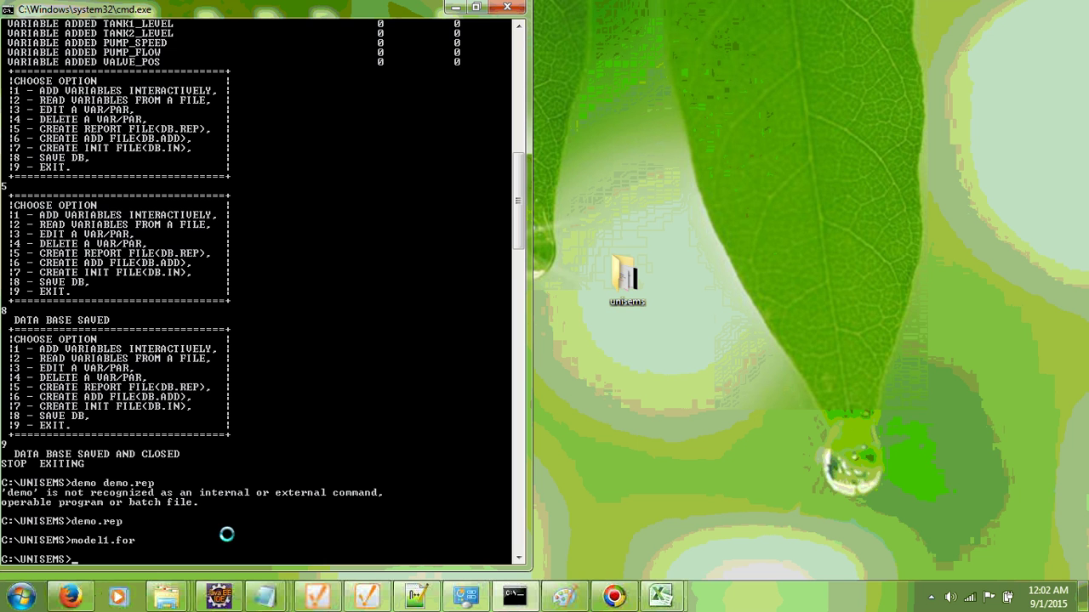
# Run java uniprep on the demo database to process the file model1.for
pyautogui.write('java uniprep')
pyautogui.press('Return')
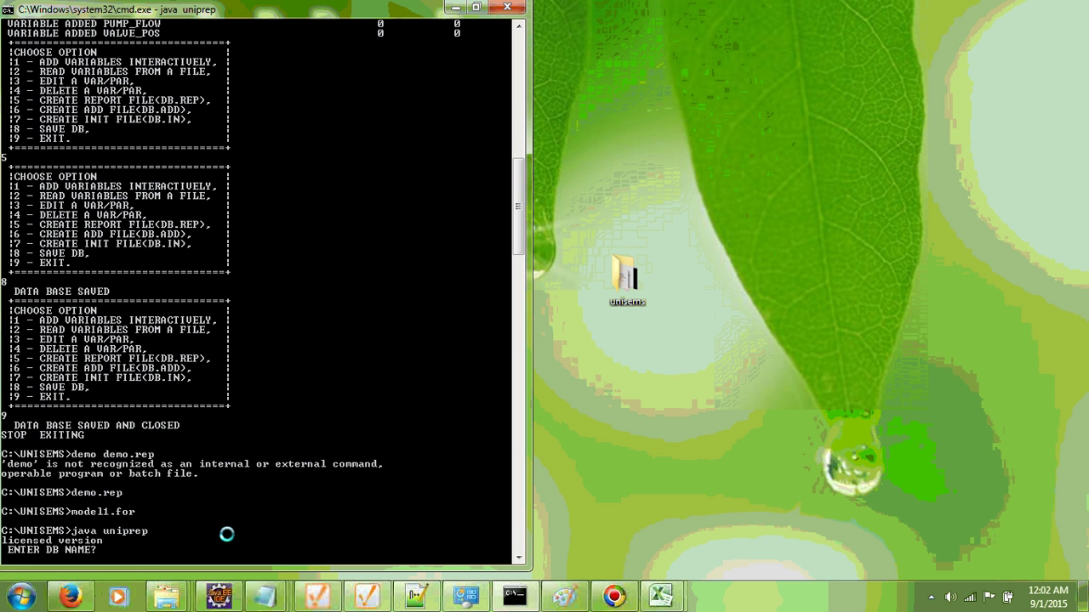
pyautogui.write('demo')
pyautogui.press('Return')
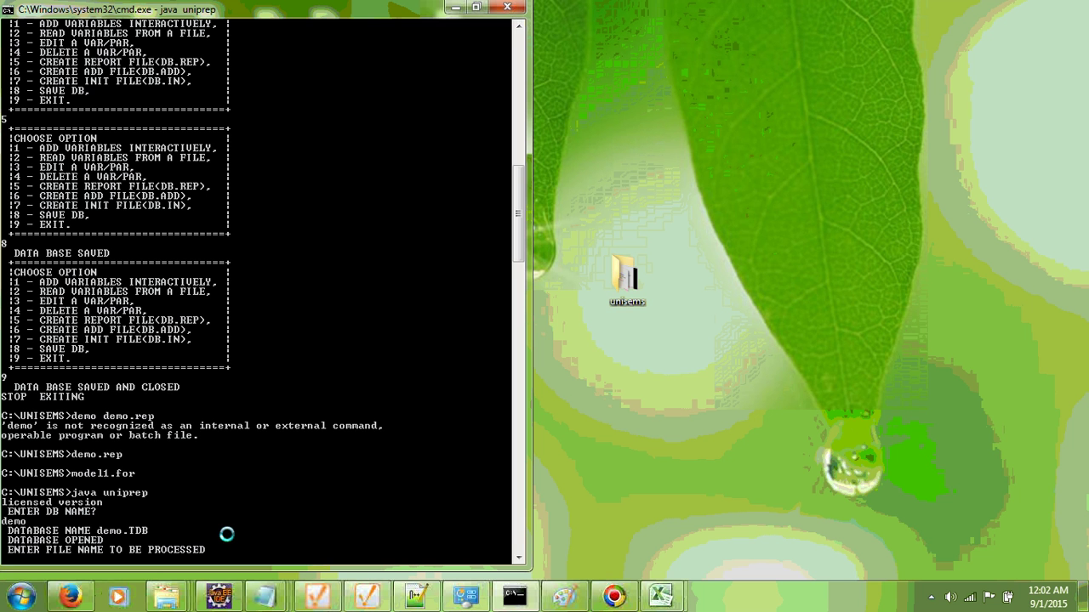
pyautogui.write('model1.for')
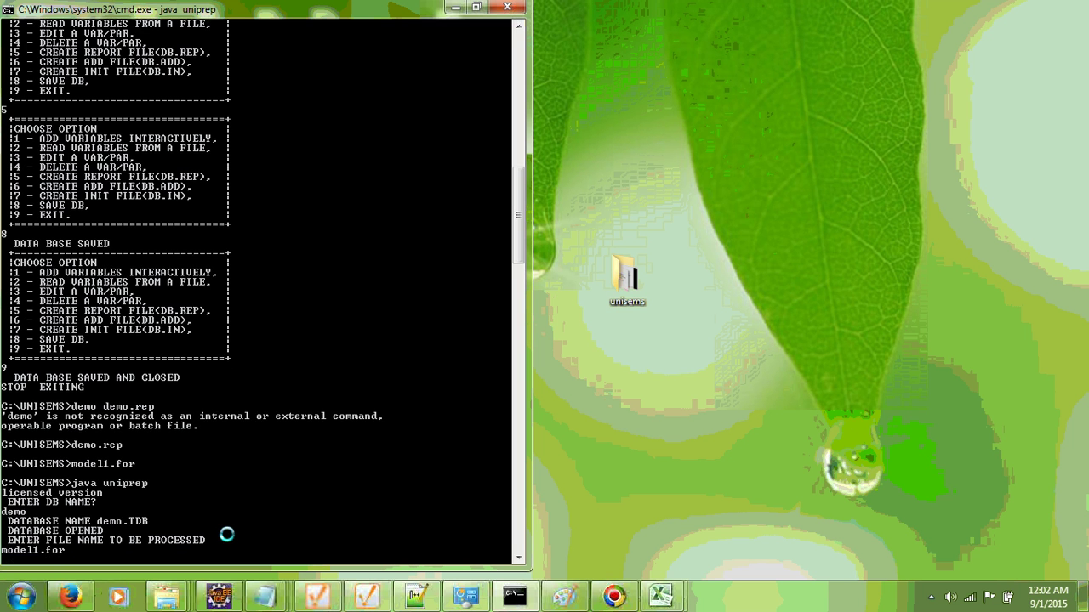
pyautogui.press('Return')
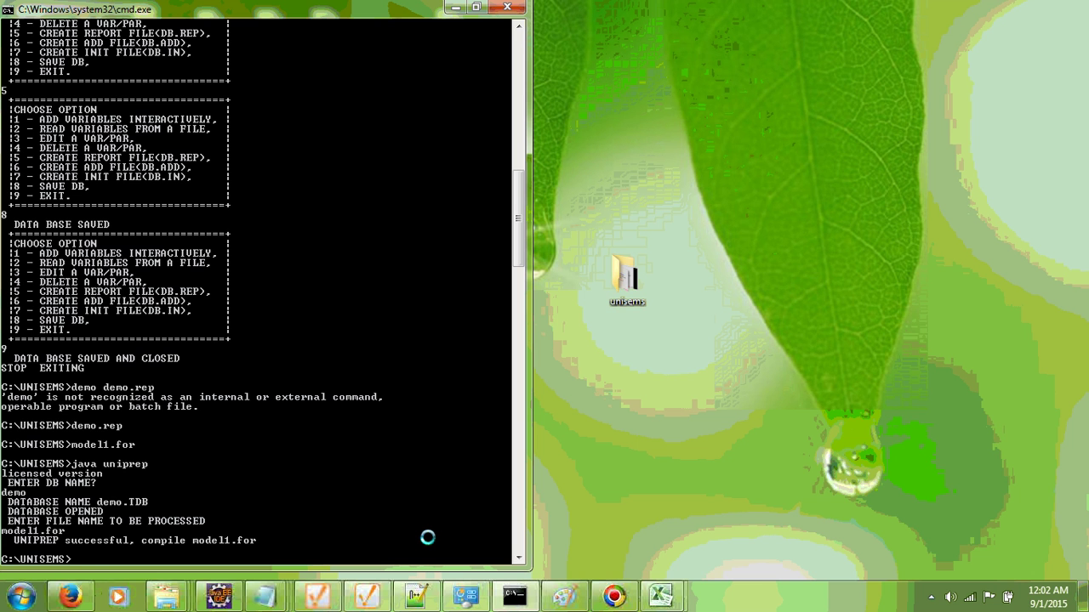
# Reopen model1.for, check the UNIPREP processing line at its end and the variable declarations, then close the file
pyautogui.write('model1.for')
pyautogui.press('Return')
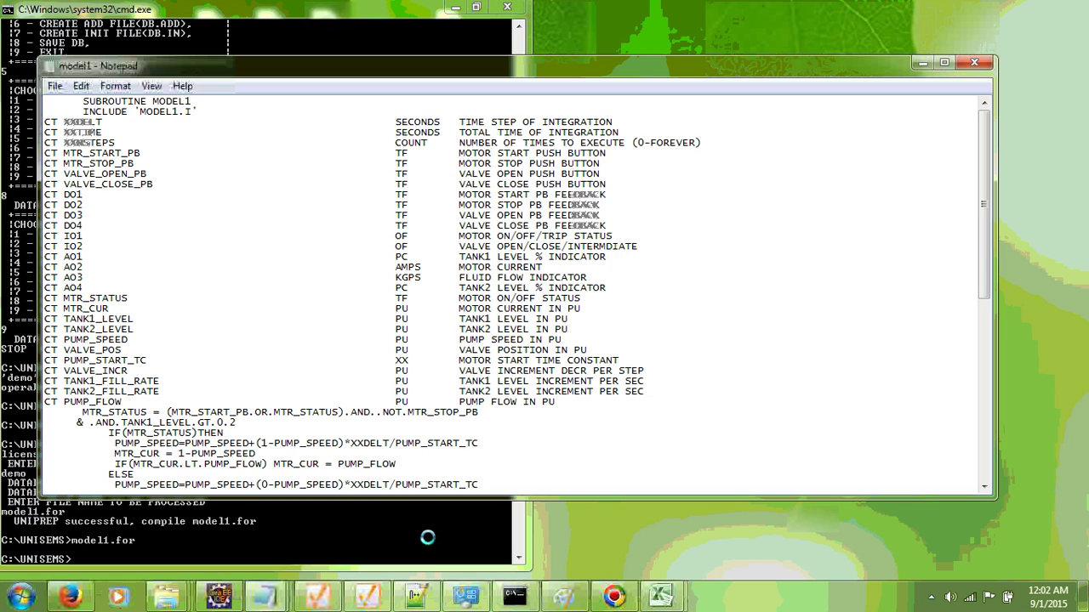
pyautogui.scroll(-7, 492, 351)
pyautogui.scroll(-5, 491, 351)
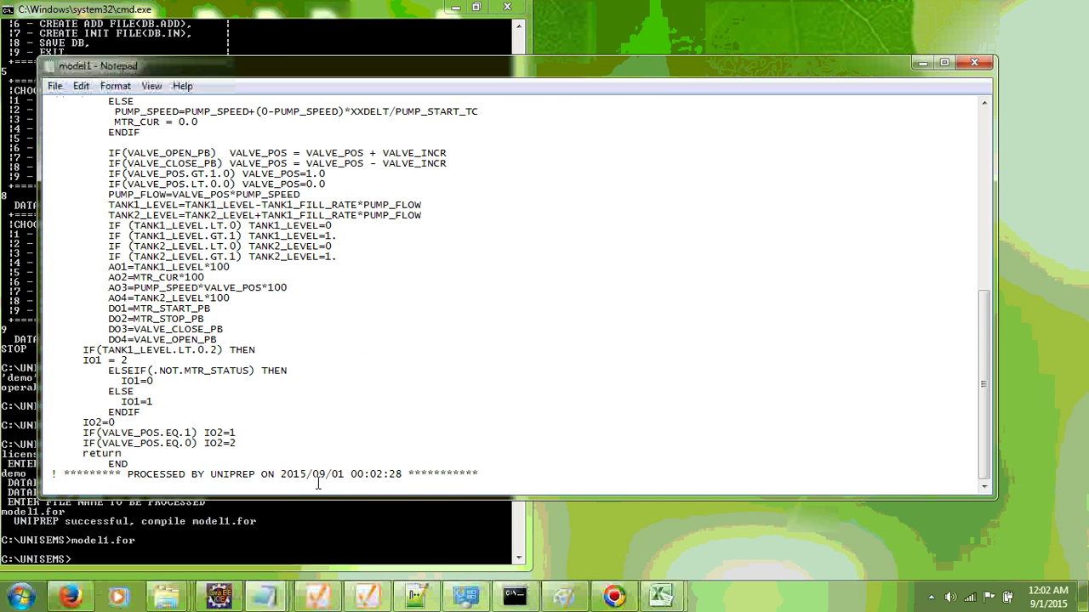
pyautogui.click(283, 474)
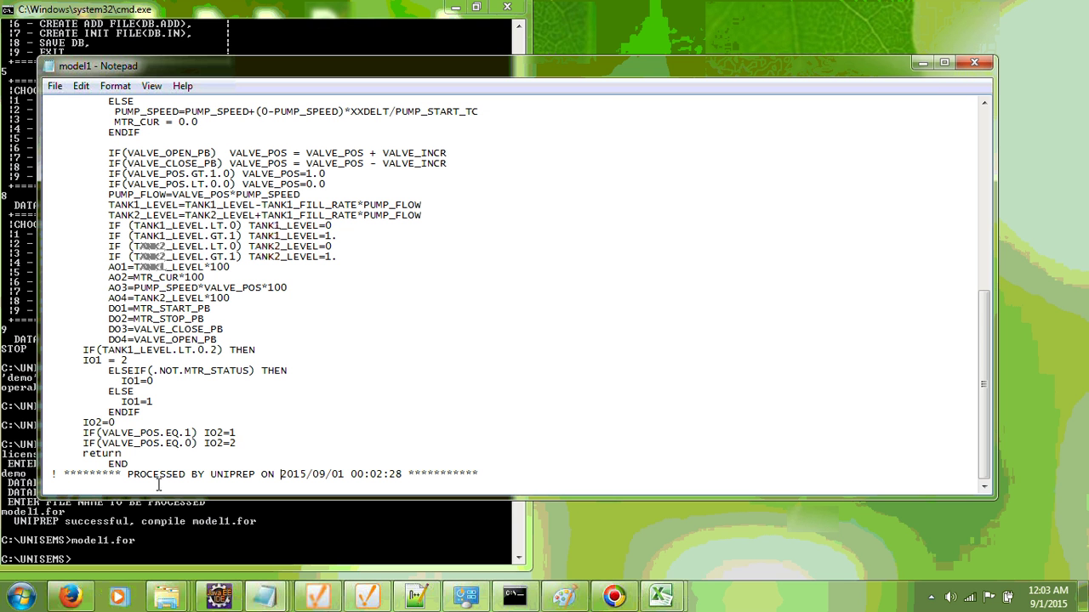
pyautogui.scroll(12, 416, 297)
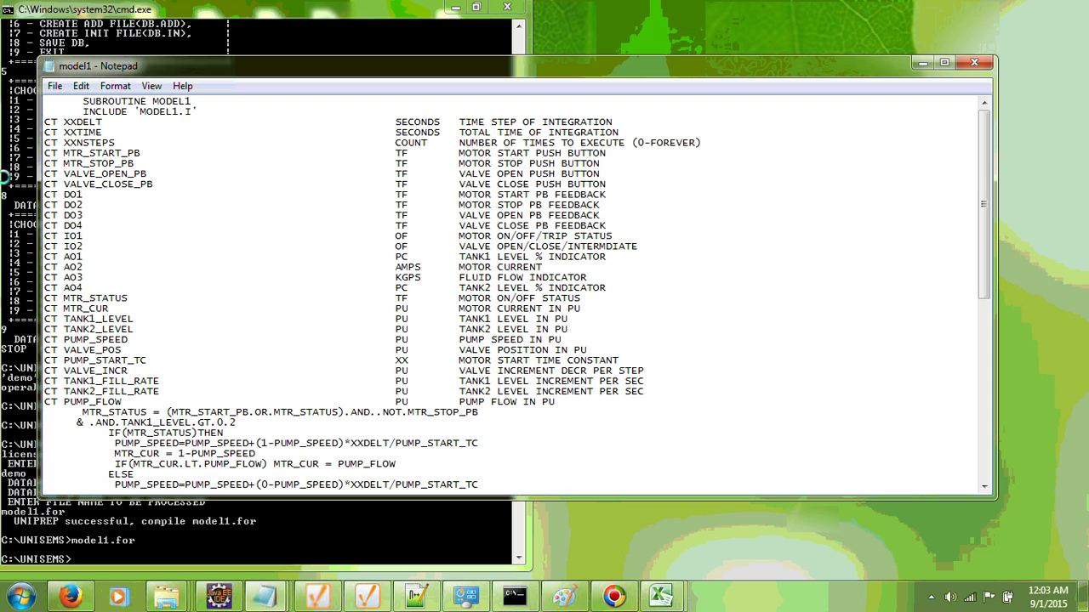
pyautogui.click(116, 142)
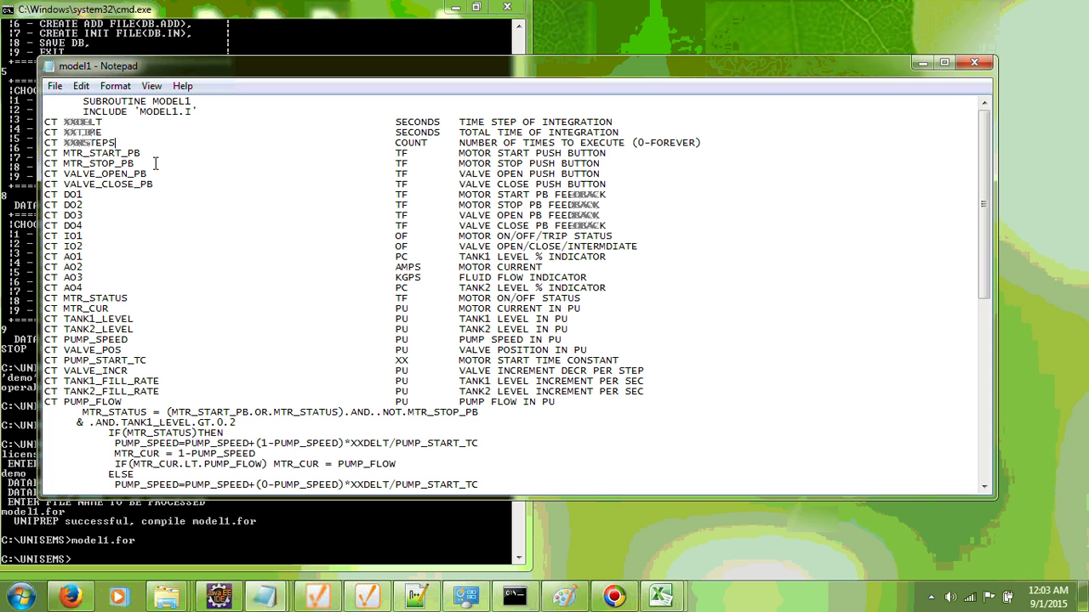
pyautogui.click(975, 66)
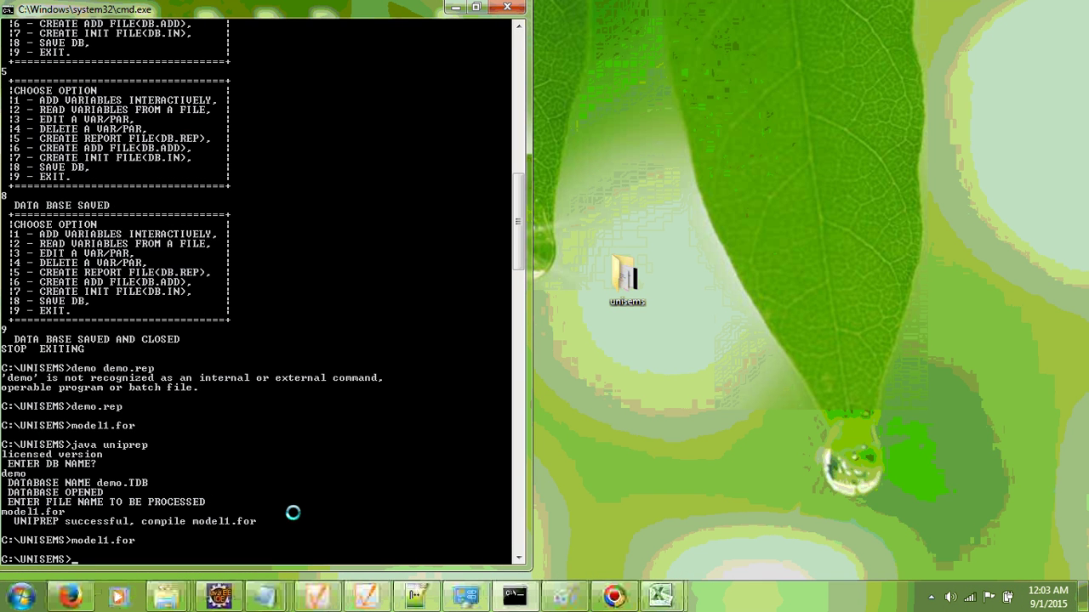
# Launch the simulator with java unisim and open the demo database
pyautogui.press('Return')
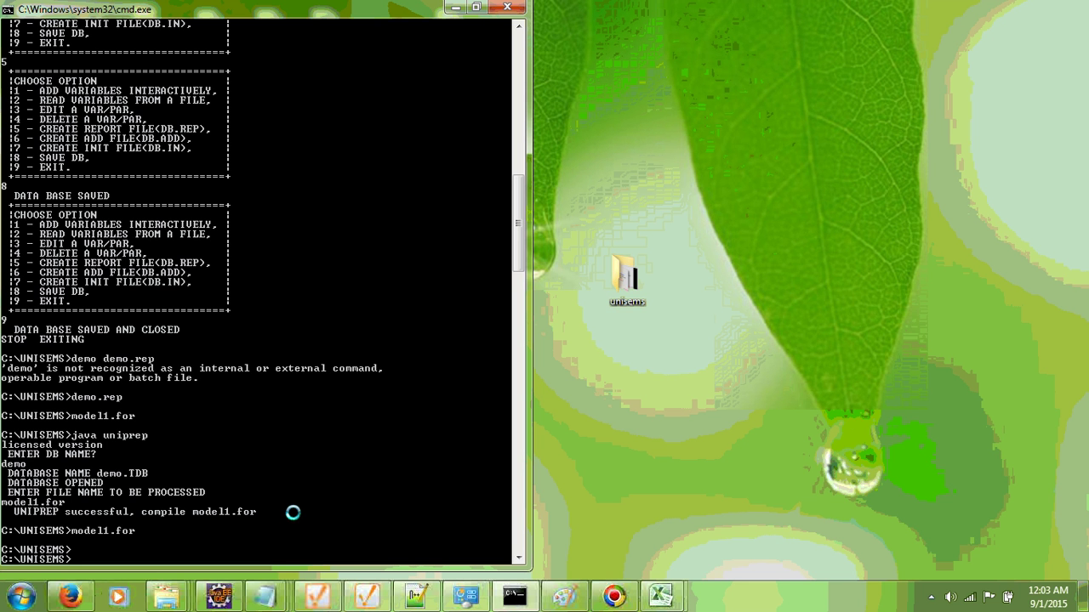
pyautogui.write('java unisim')
pyautogui.press('Return')
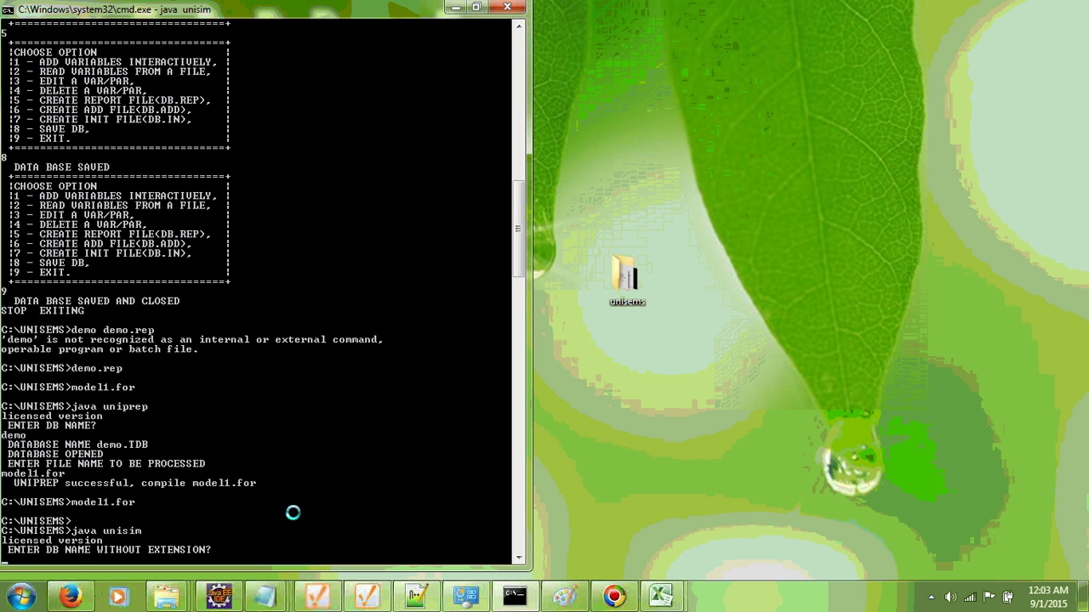
pyautogui.write('demo')
pyautogui.press('Return')
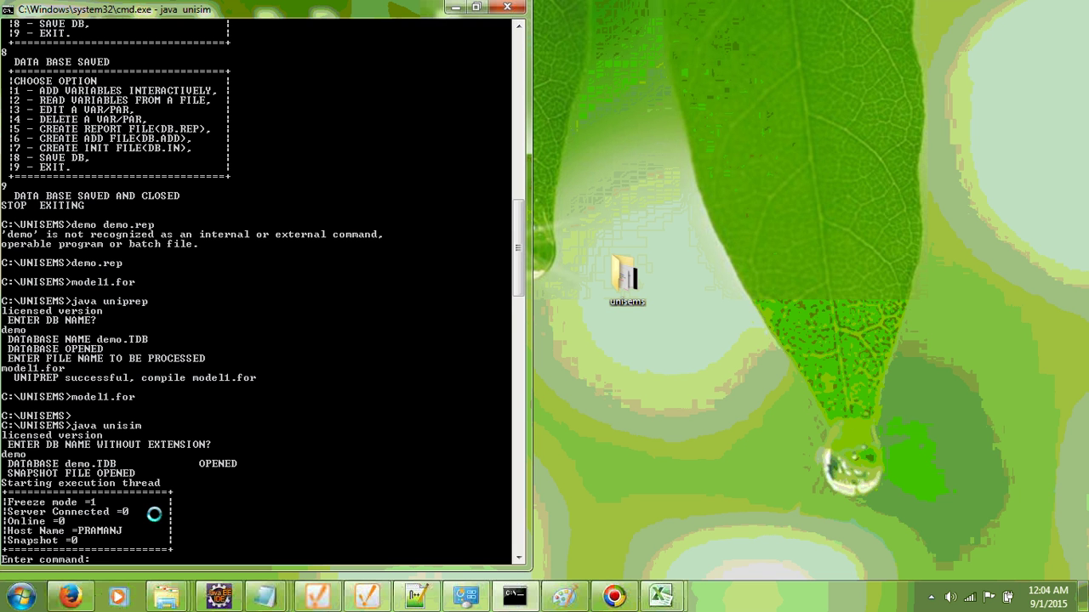
# Display the simulator's command list with $HELP
pyautogui.write('$help')
pyautogui.press('BackSpace')
pyautogui.press('BackSpace')
pyautogui.press('BackSpace')
pyautogui.press('BackSpace')
pyautogui.write('HELP')
pyautogui.press('Return')
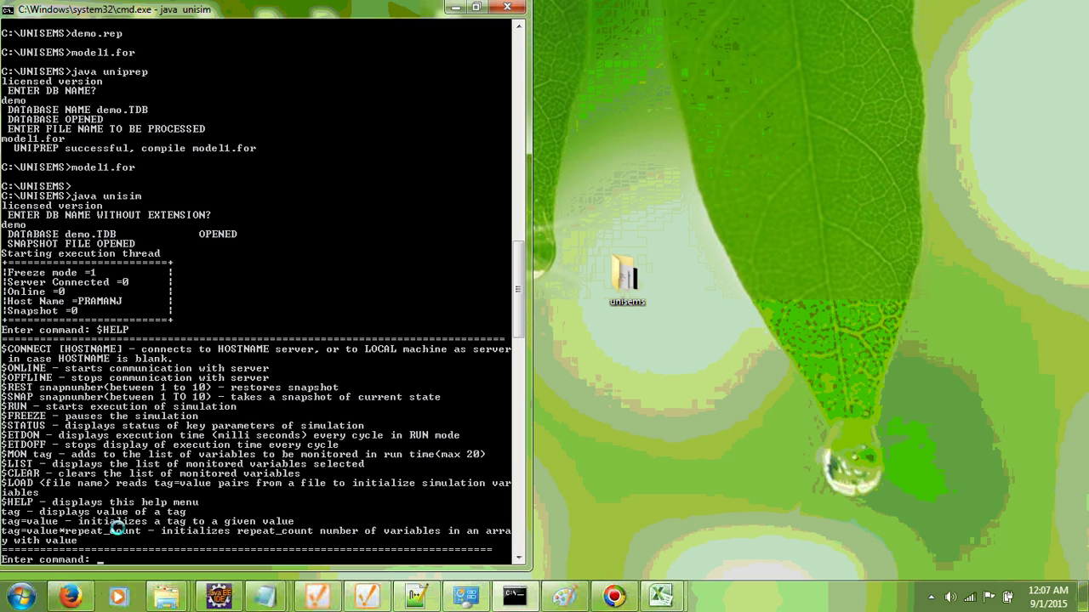
# Display the simulation's key parameters with $STATUS
pyautogui.press('Return')
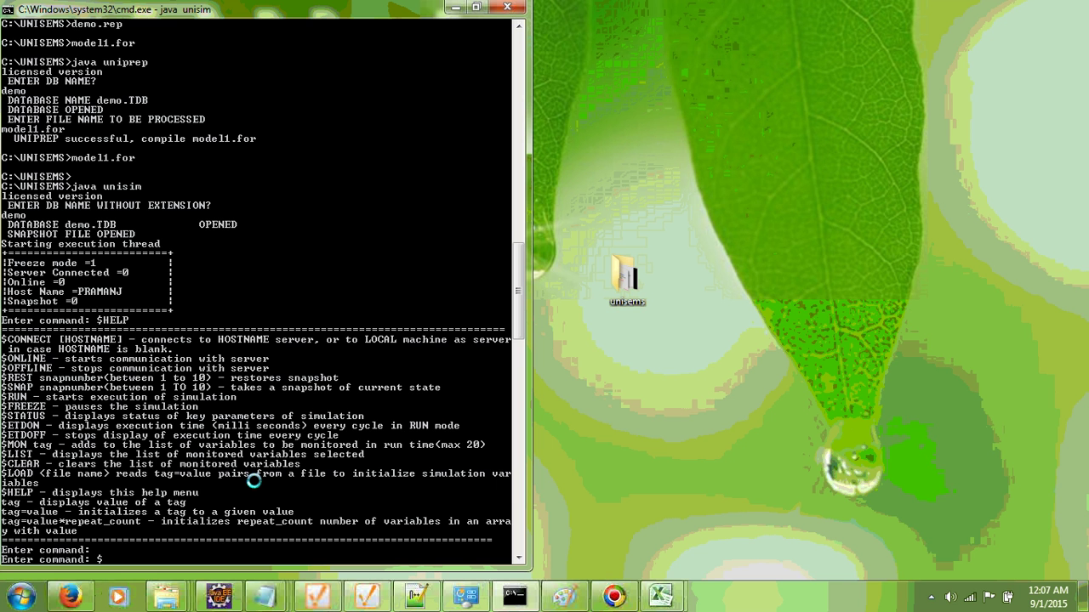
pyautogui.write('$STATUS')
pyautogui.press('Return')
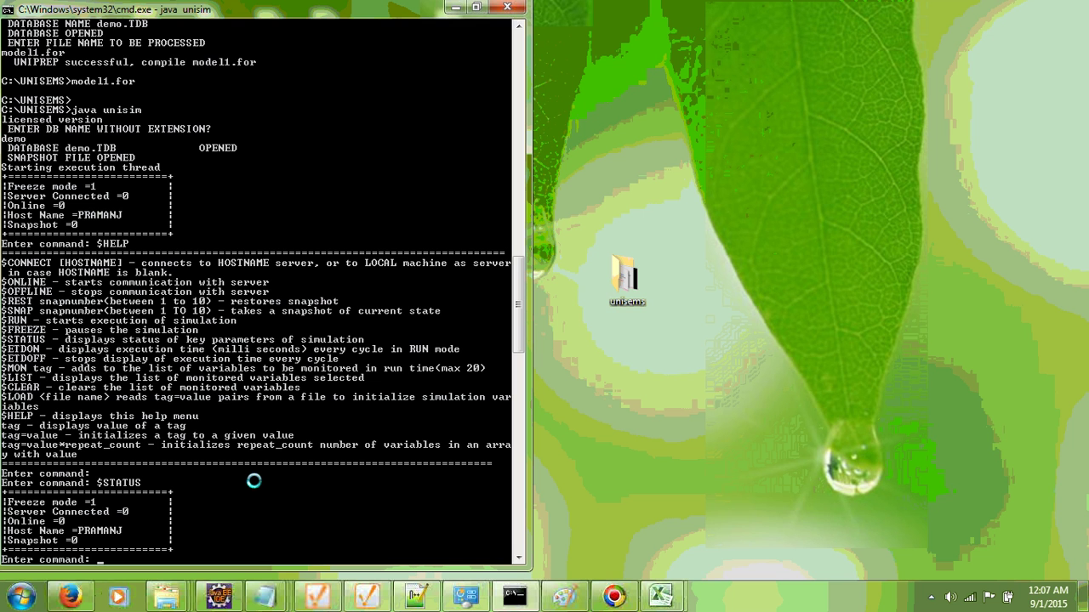
# Initialize the simulation variables from the file demo.load with $LOAD
pyautogui.write('$LOAD')
pyautogui.write('demo.load')
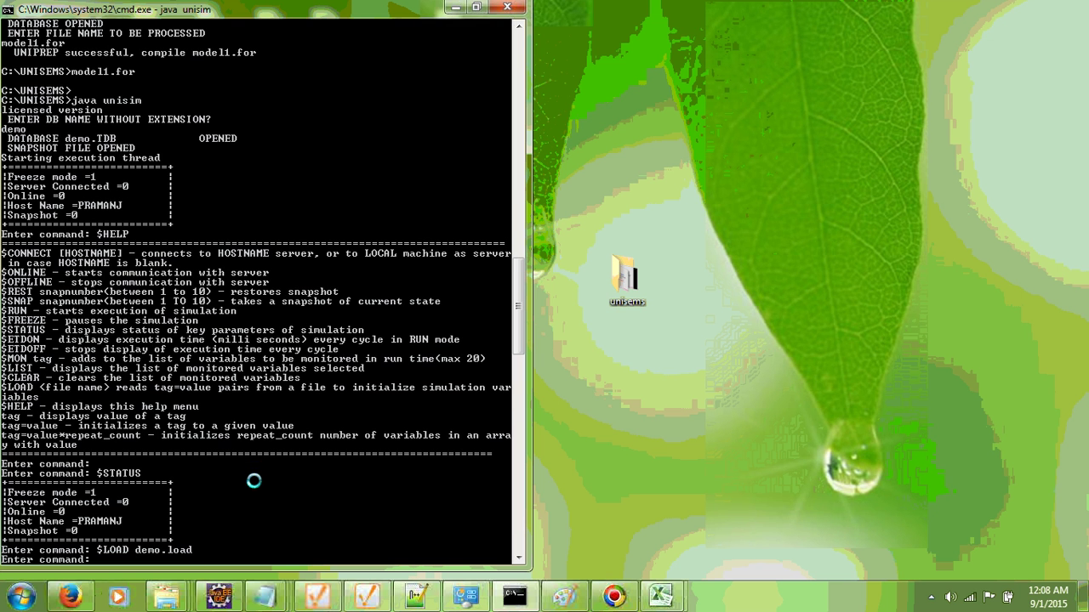
pyautogui.press('Return')
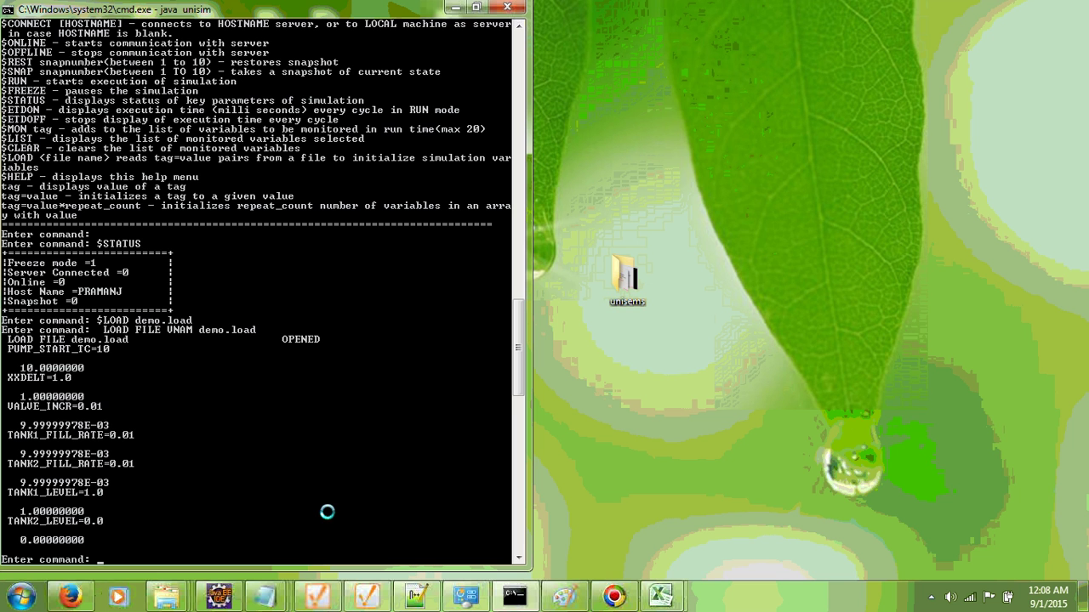
# Connect the simulator to the local server with $CONNECT and start communication with $ONLINE
pyautogui.write('$CONNEC')
pyautogui.write('T')
pyautogui.press('Return')
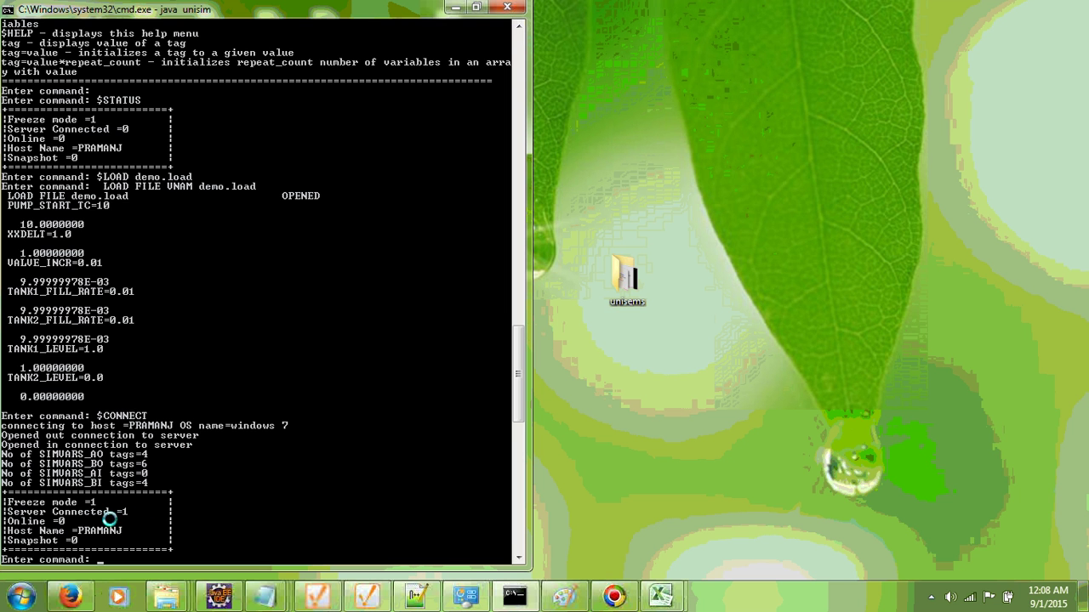
pyautogui.write('ONLINE')
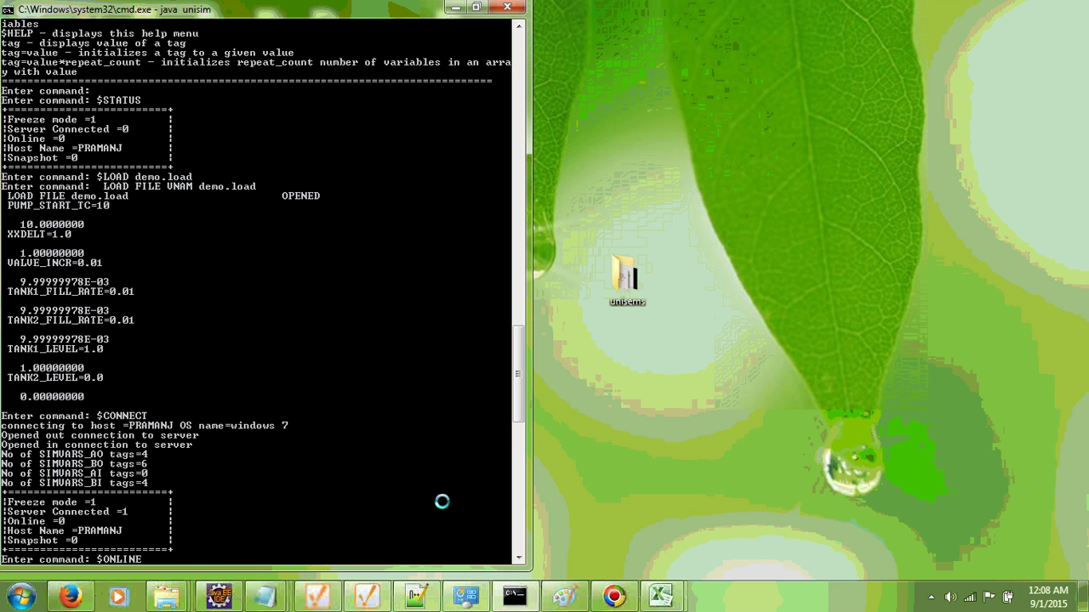
pyautogui.press('Return')
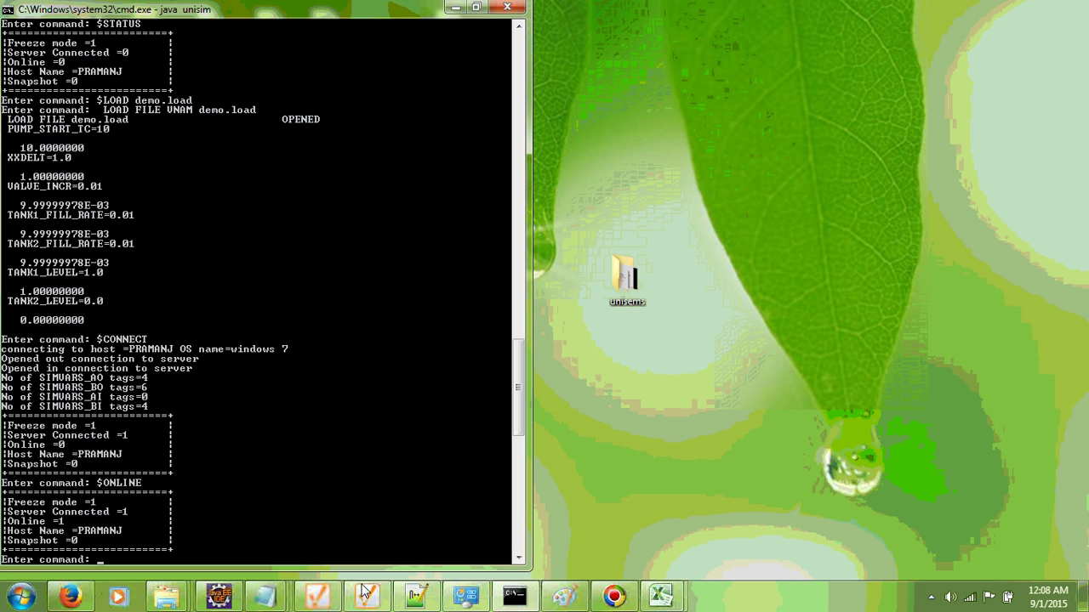
# Start the simulation with $RUN, then switch to the AR project's Main Window in Ignition Designer
pyautogui.moveTo(367, 598)
pyautogui.write('$RUN')
pyautogui.press('Return')
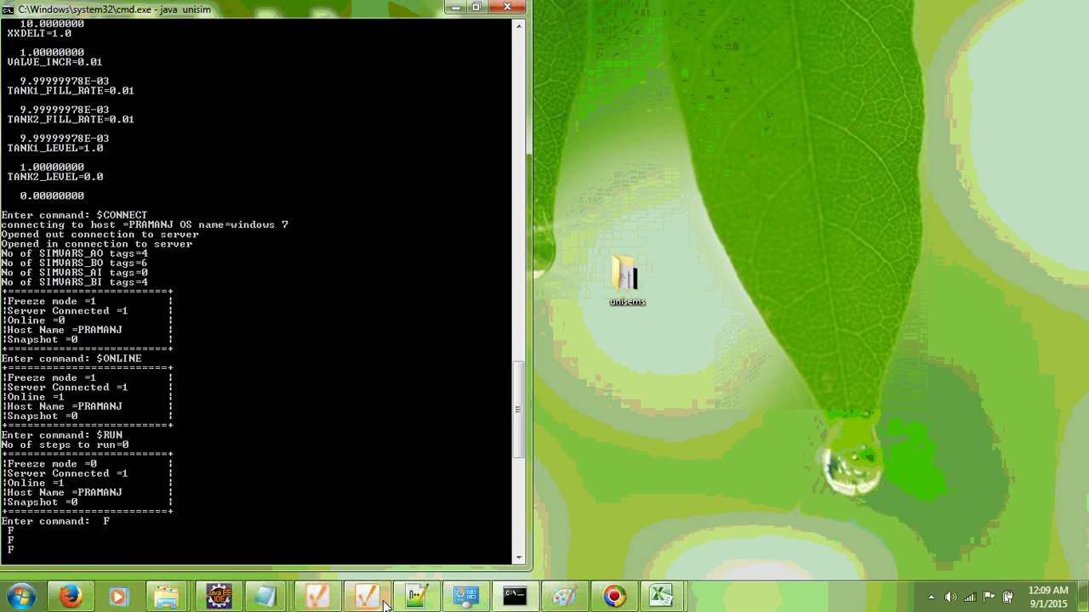
pyautogui.click(387, 599)
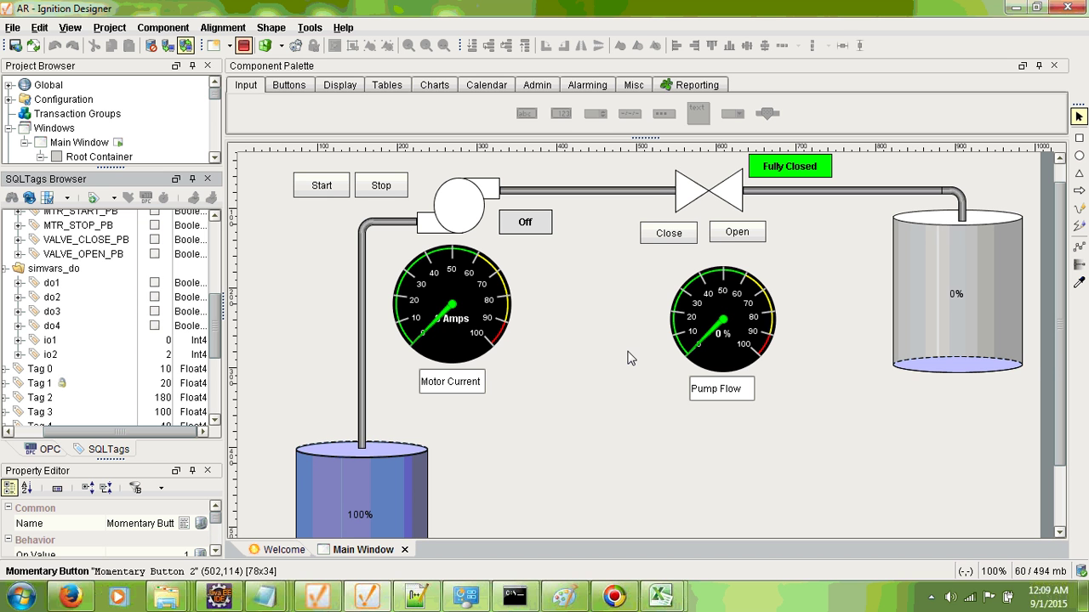
pyautogui.press('F5')
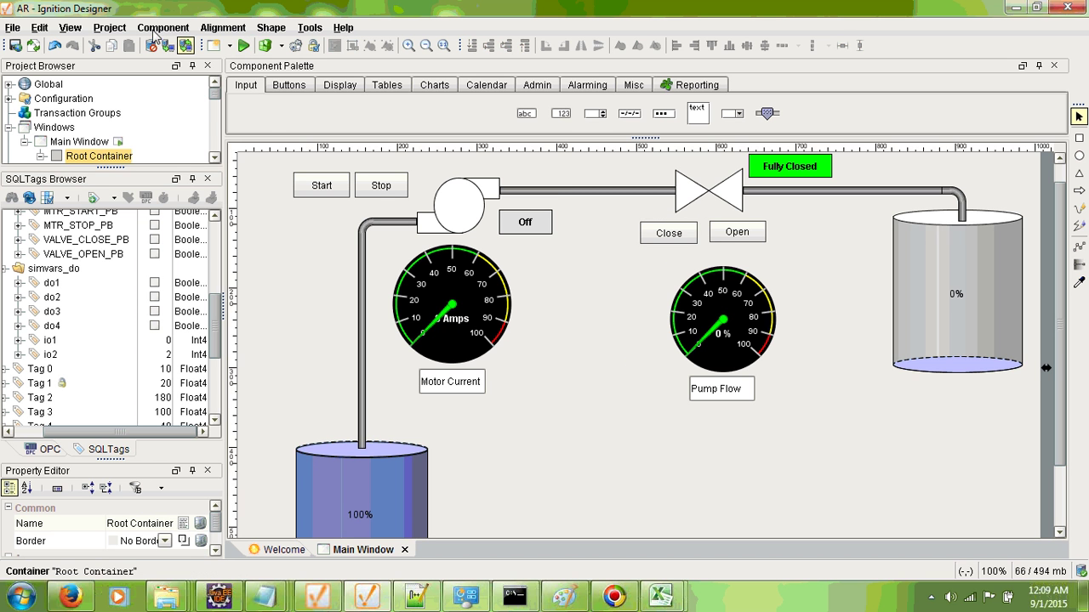
pyautogui.click(121, 31)
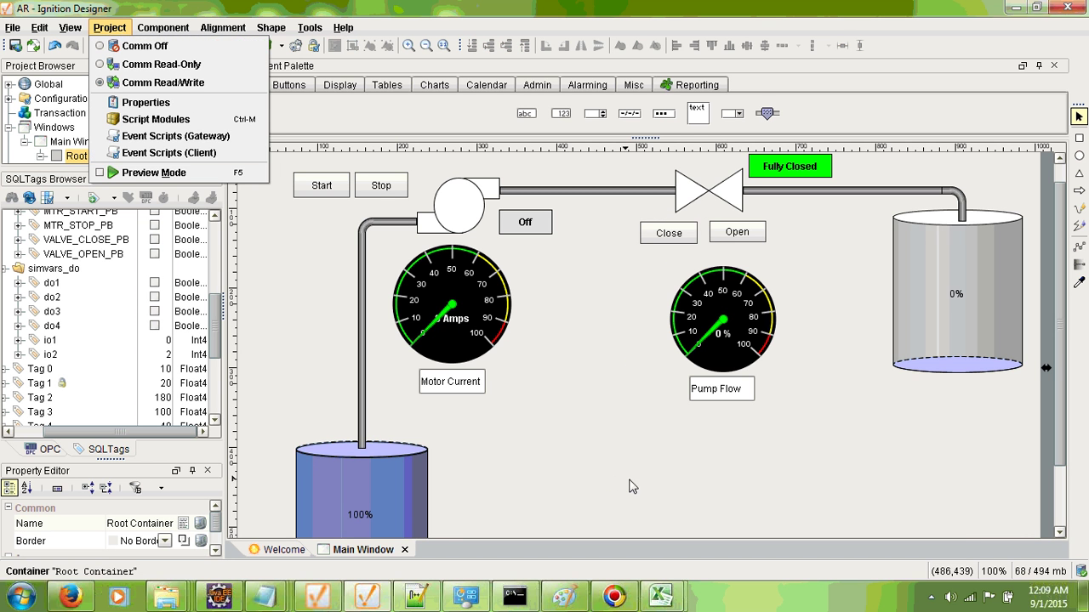
pyautogui.click(598, 467)
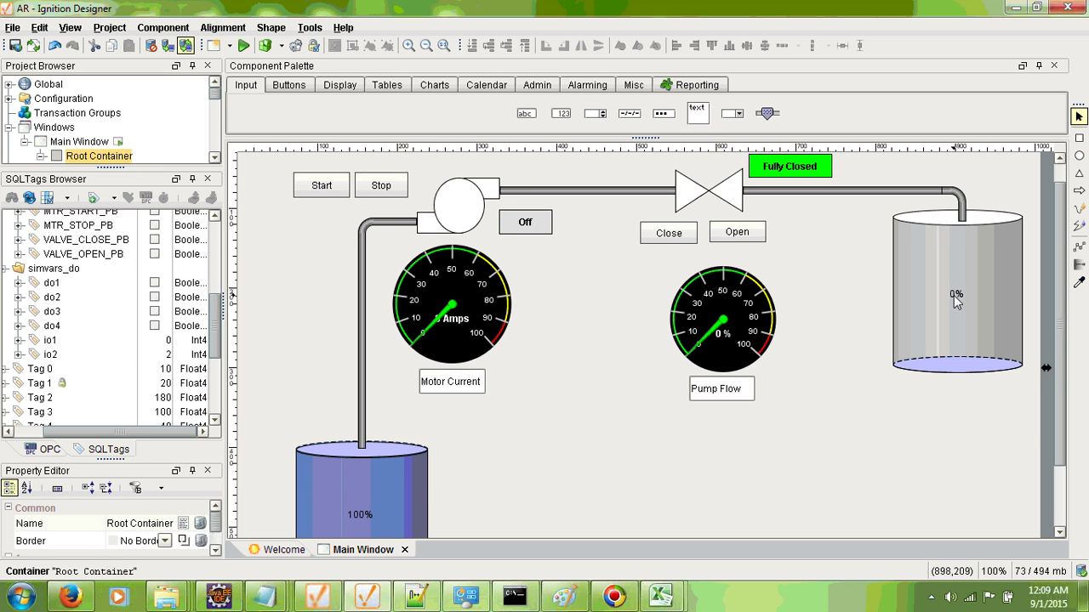
pyautogui.click(321, 194)
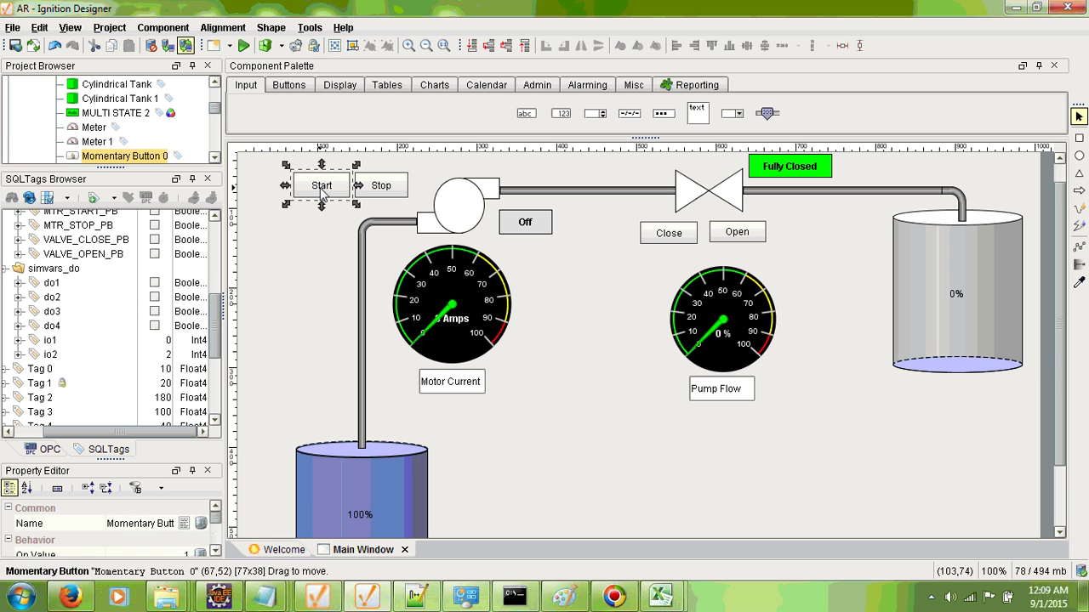
pyautogui.click(589, 410)
pyautogui.click(244, 46)
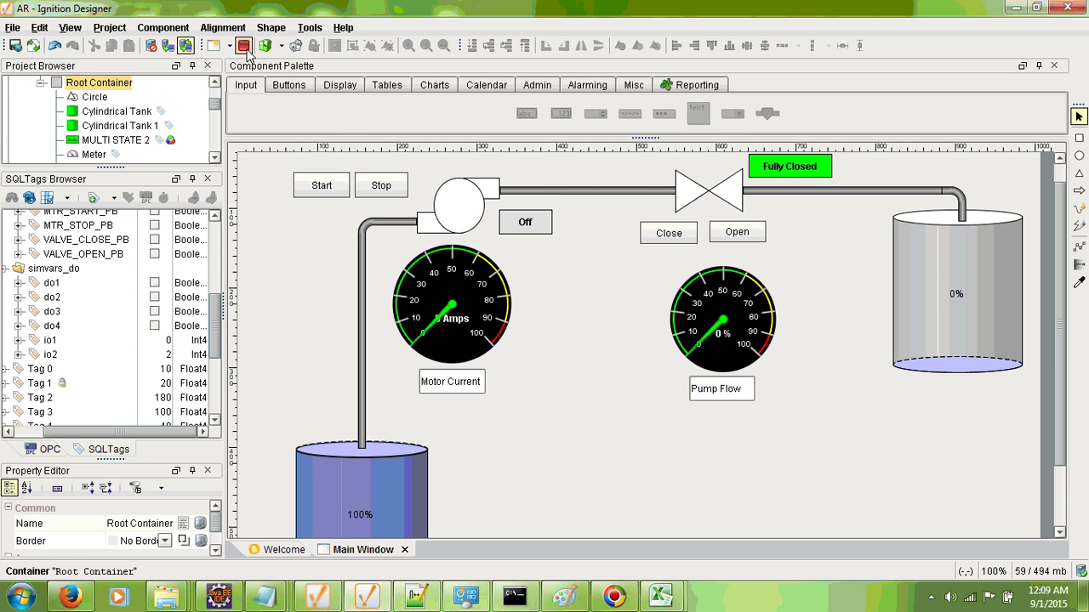
# Start the pump motor in the Main Window preview and bring the simvars_ao tags into view in the SQLTags Browser
pyautogui.click(322, 191)
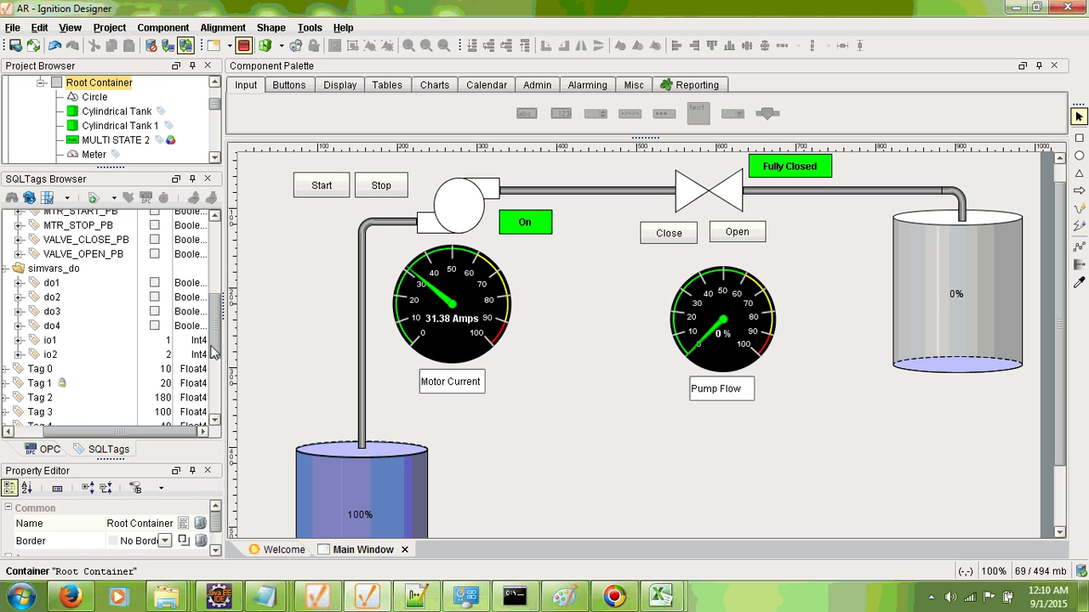
pyautogui.moveTo(212, 345); pyautogui.dragTo(221, 293)
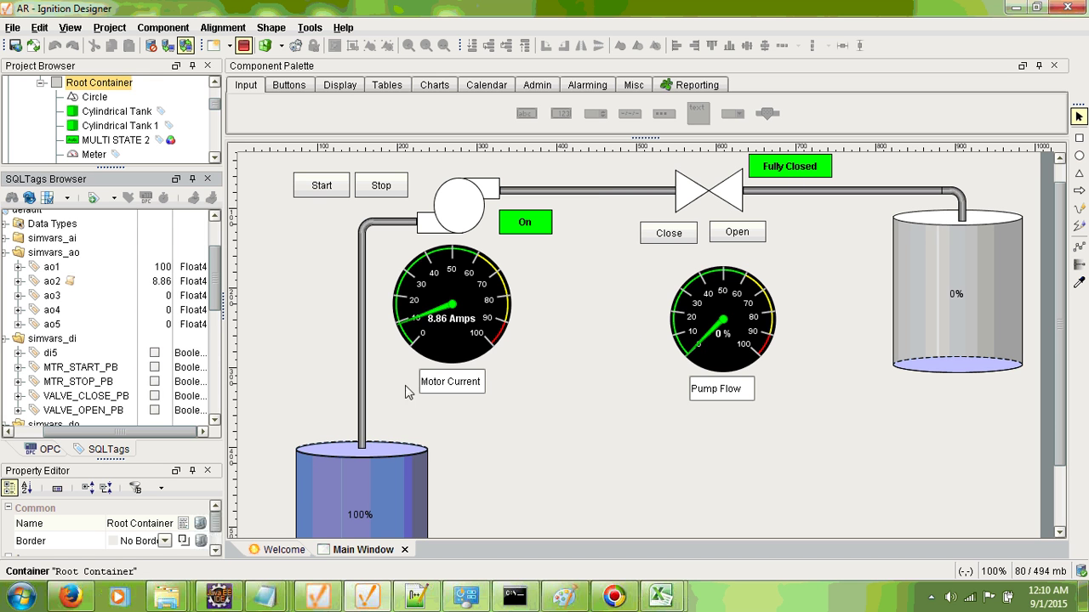
# Open the valve further with repeated open commands in the Main Window preview
pyautogui.click(744, 239)
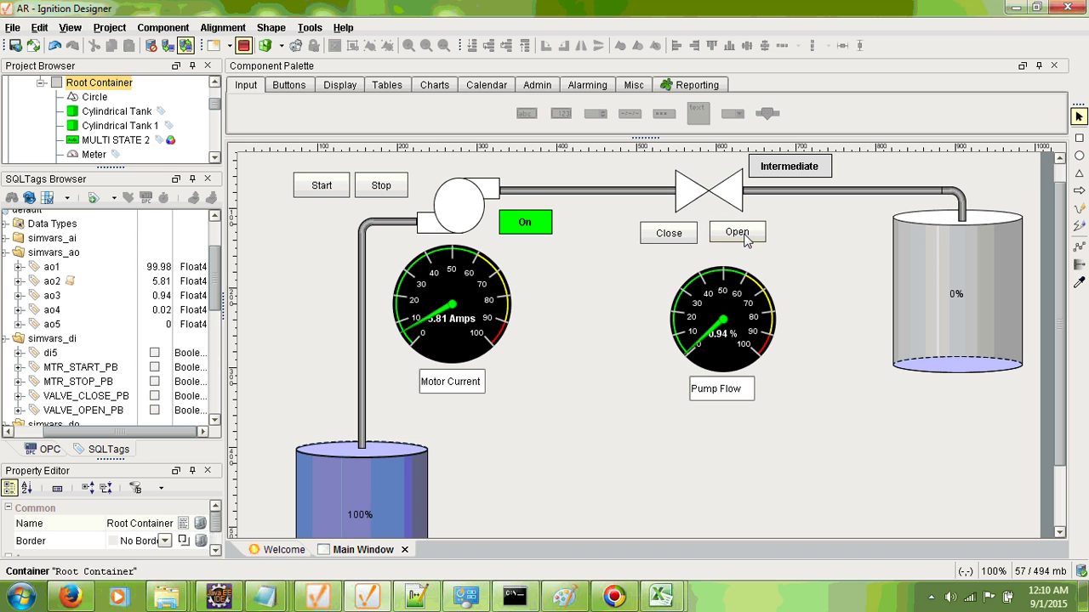
pyautogui.click(737, 235)
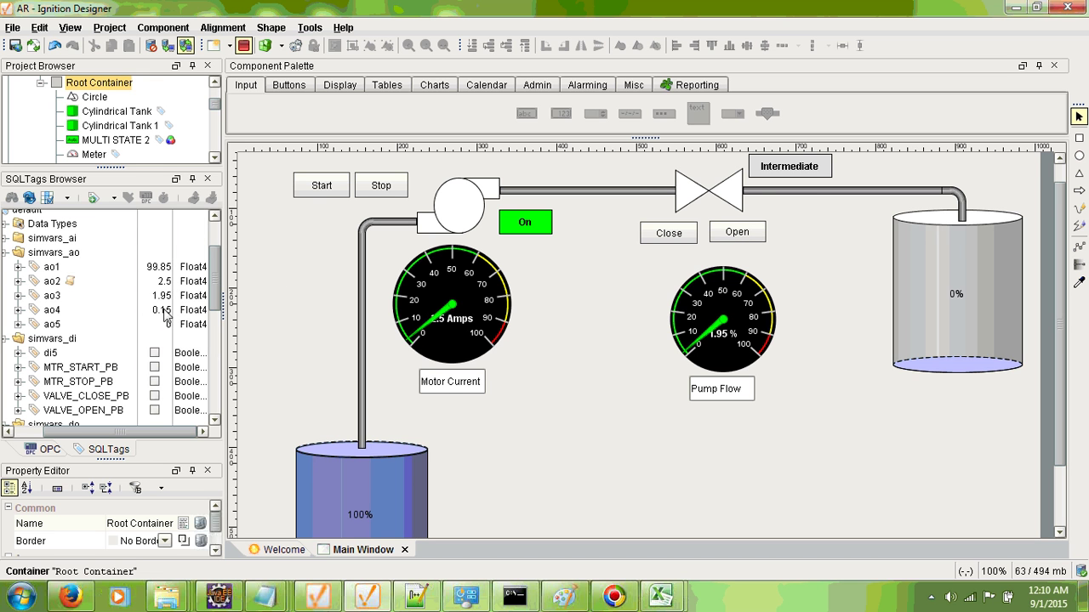
pyautogui.click(738, 238)
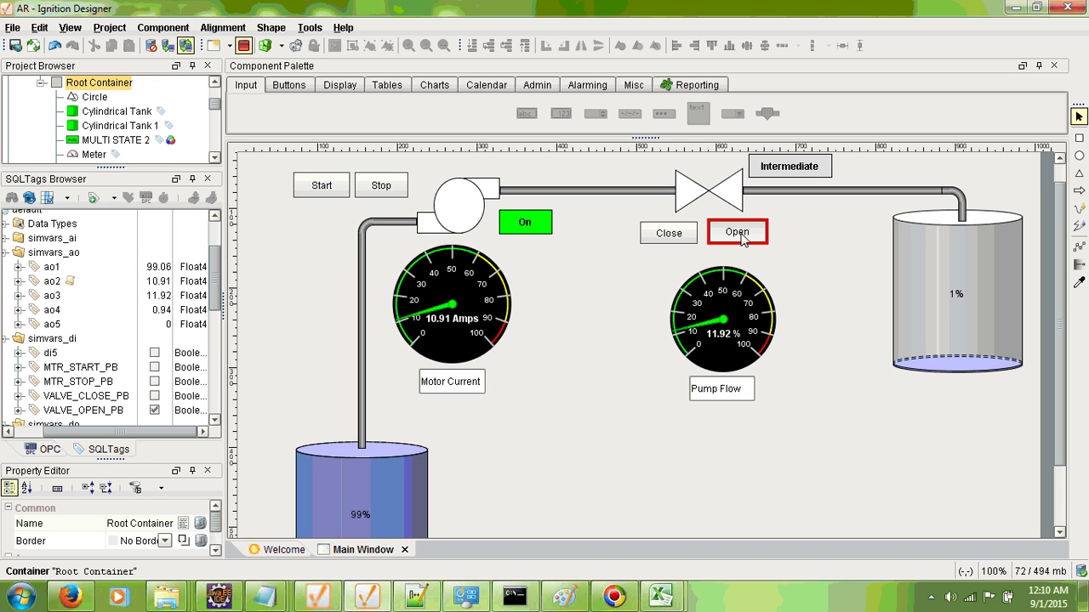
pyautogui.click(740, 237)
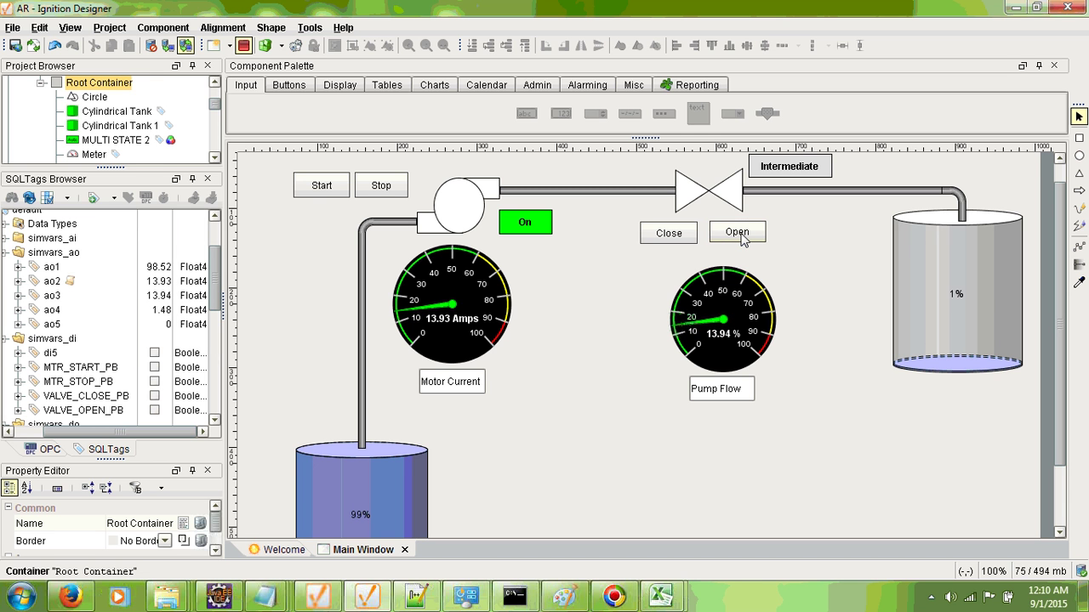
pyautogui.click(740, 236)
pyautogui.click(156, 411)
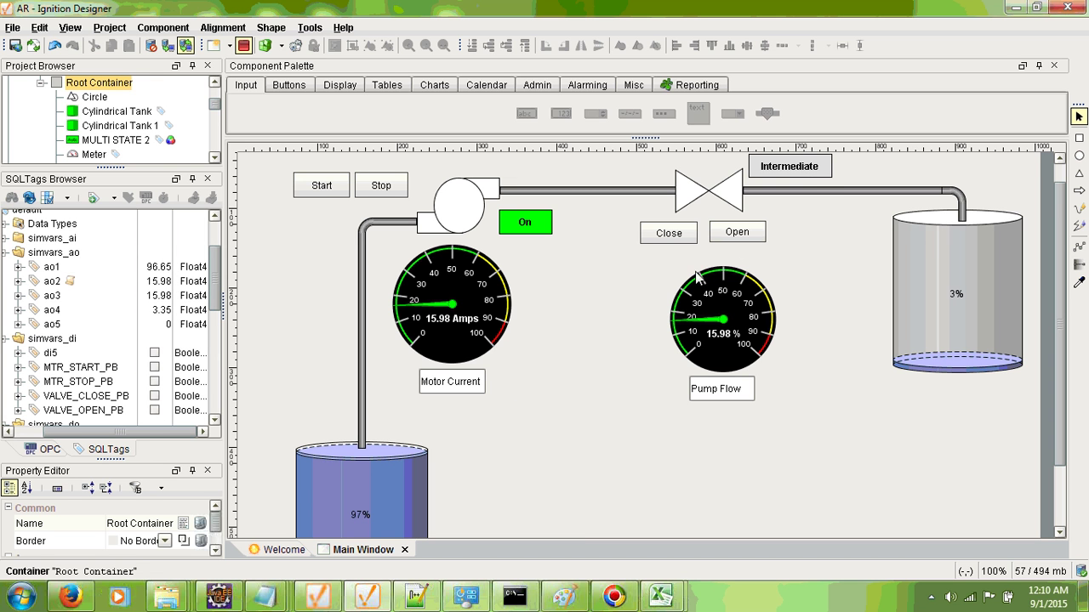
pyautogui.click(746, 240)
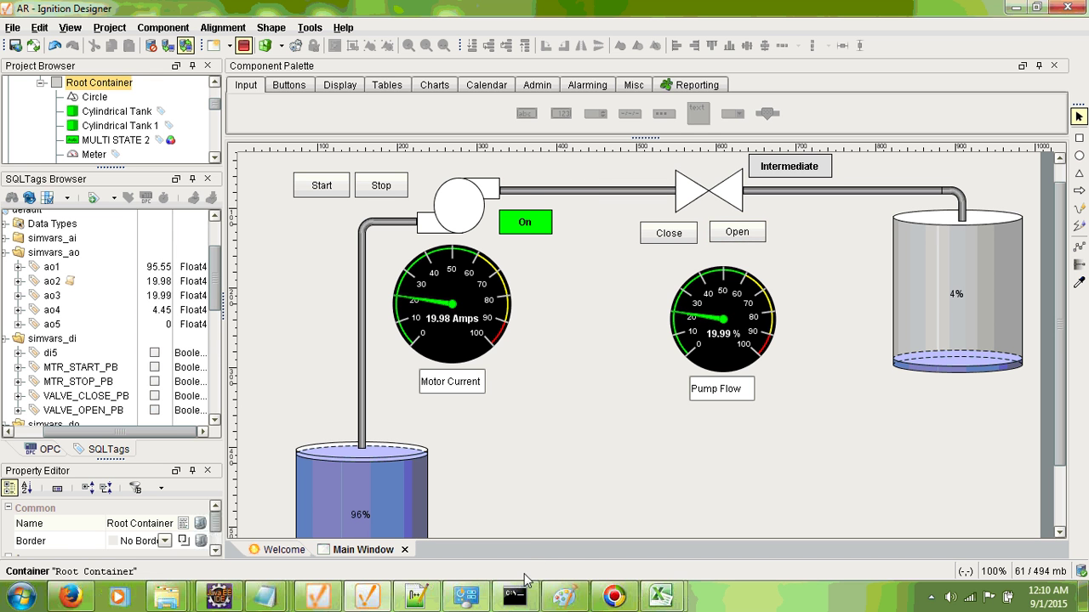
# Switch to the simulator console and query the value of TANK1_LEVEL twice
pyautogui.click(514, 597)
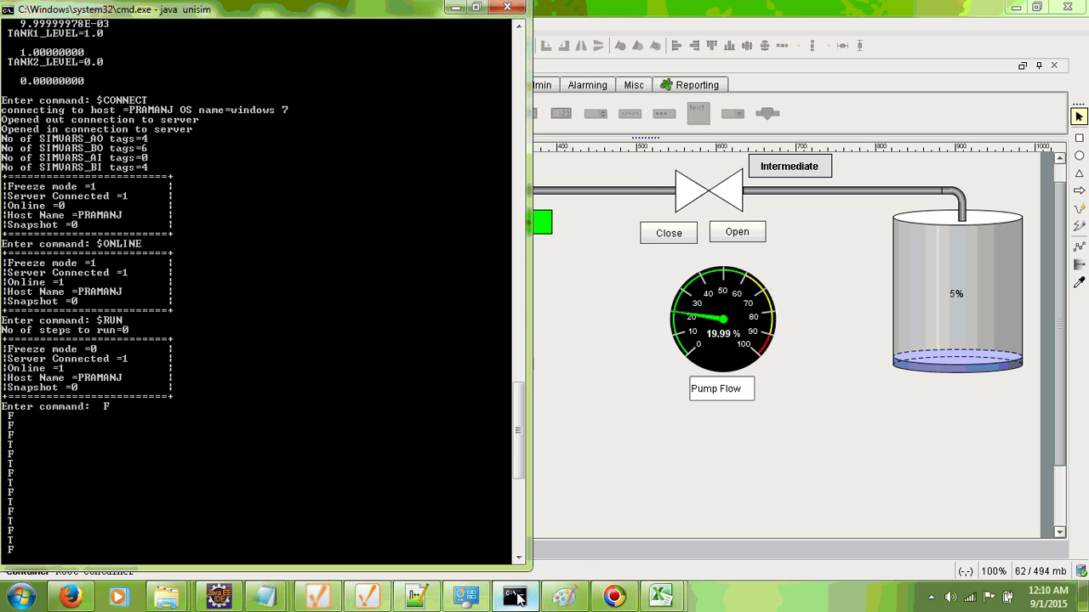
pyautogui.click(701, 470)
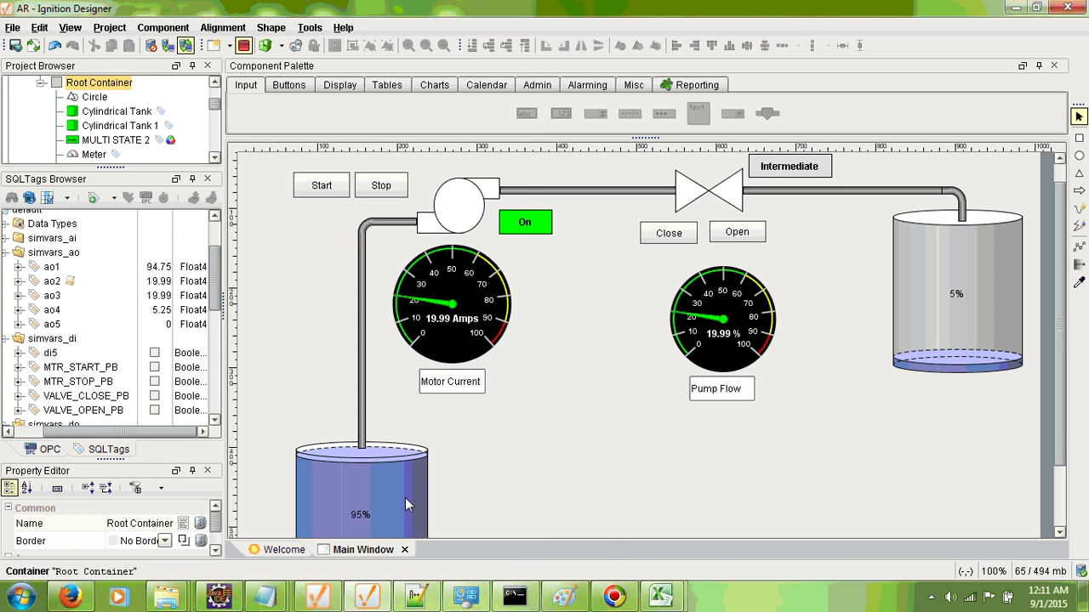
pyautogui.click(515, 597)
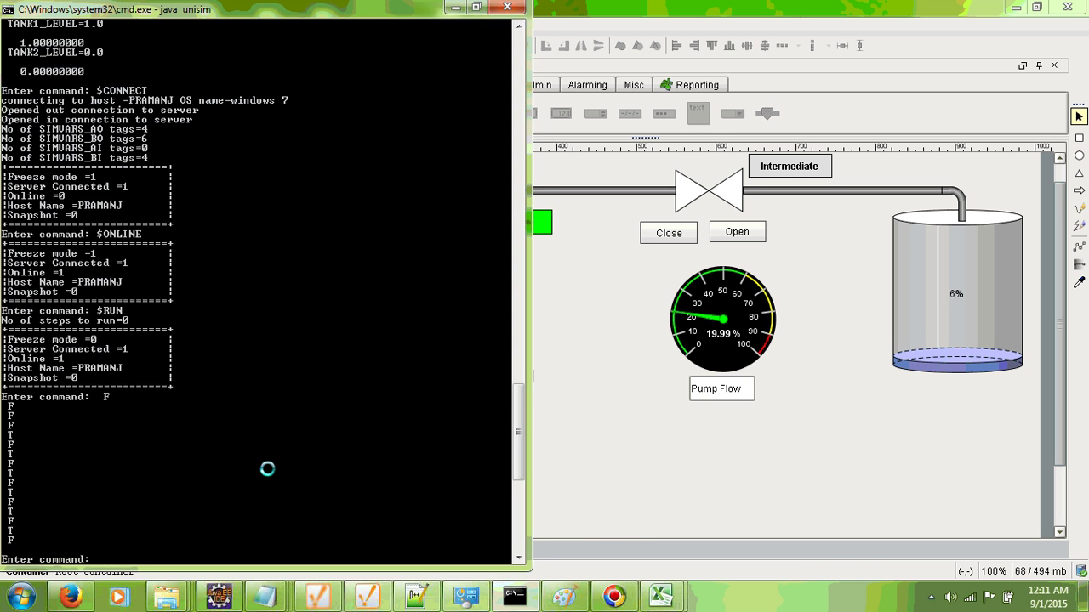
pyautogui.write('TANK1')
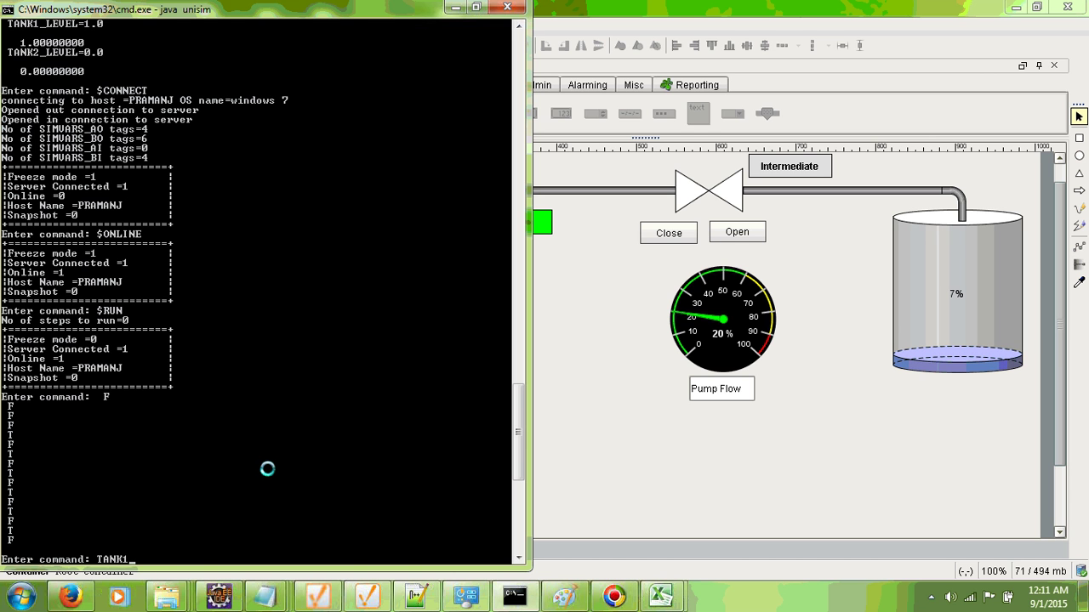
pyautogui.write('_LEVEL')
pyautogui.press('Return')
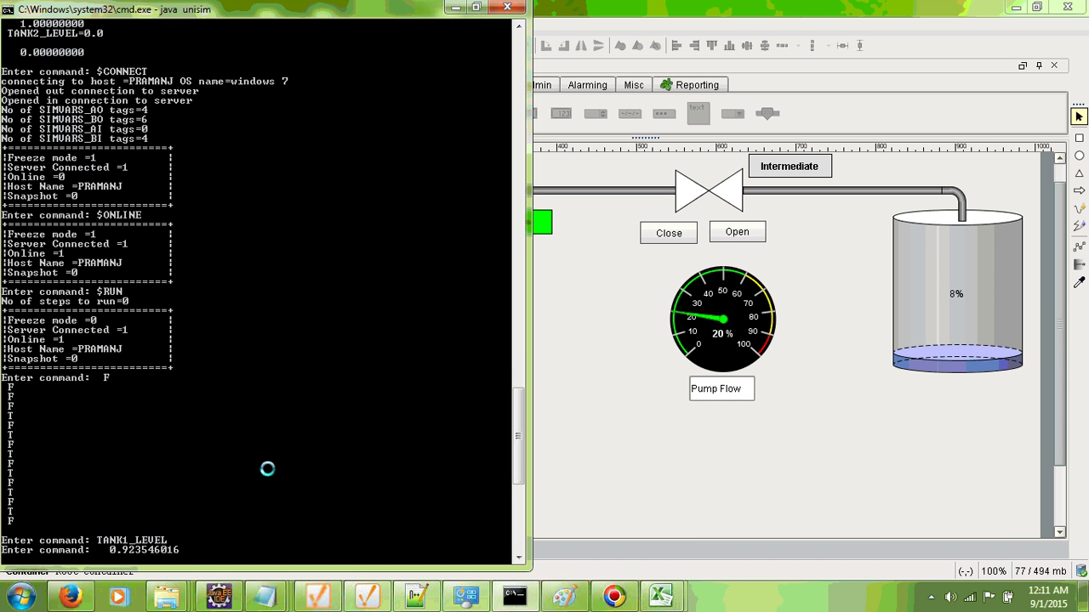
pyautogui.press('Up')
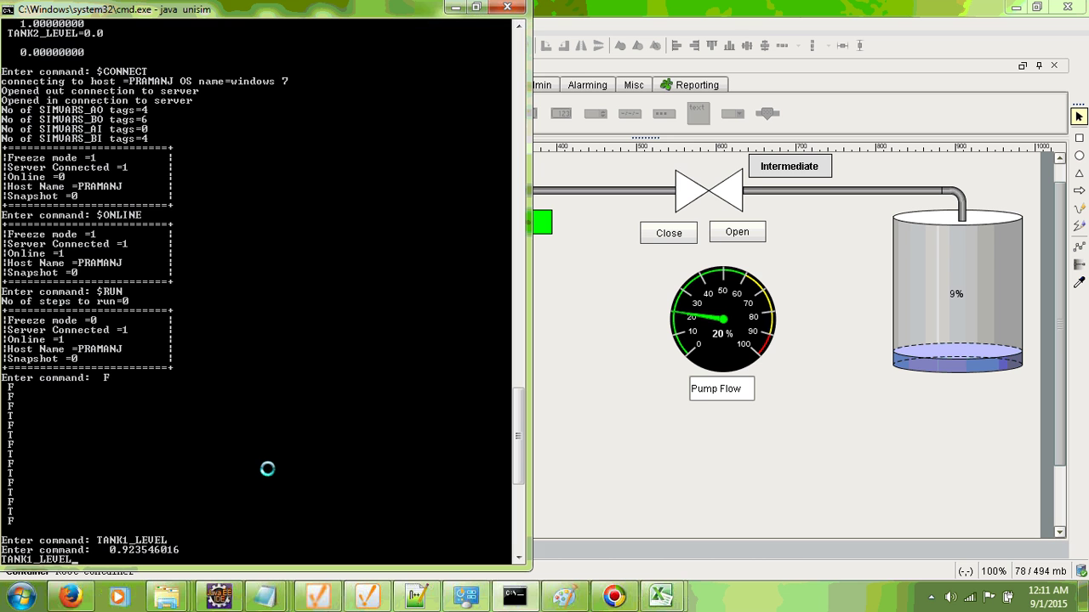
pyautogui.press('Return')
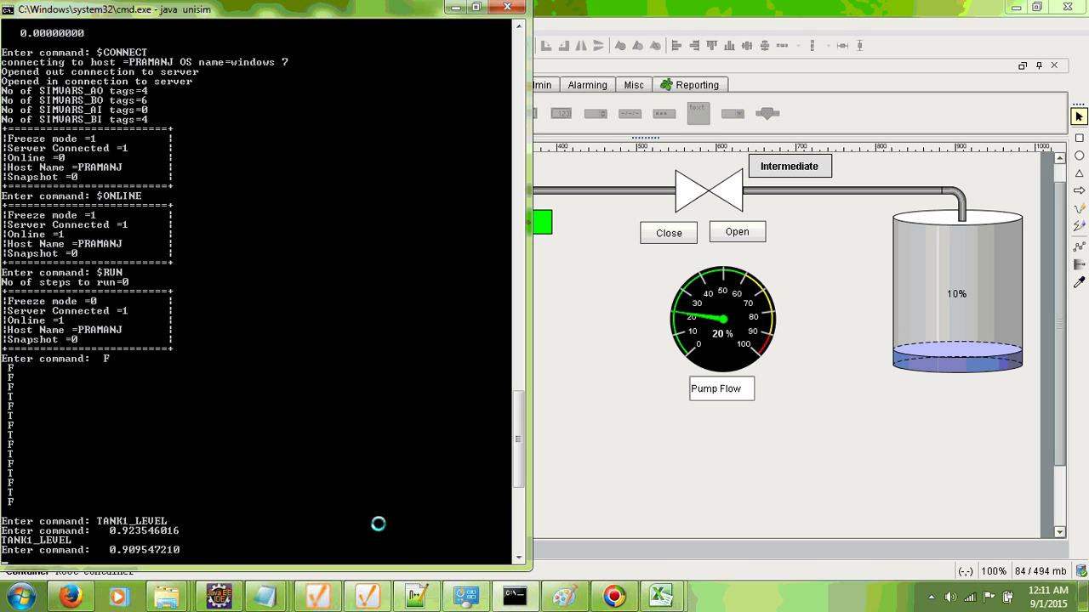
# Set TANK1_LEVEL=0.5 in the simulator console and return to Ignition Designer to view the supply tank and meters in the Main Window
pyautogui.press('Up')
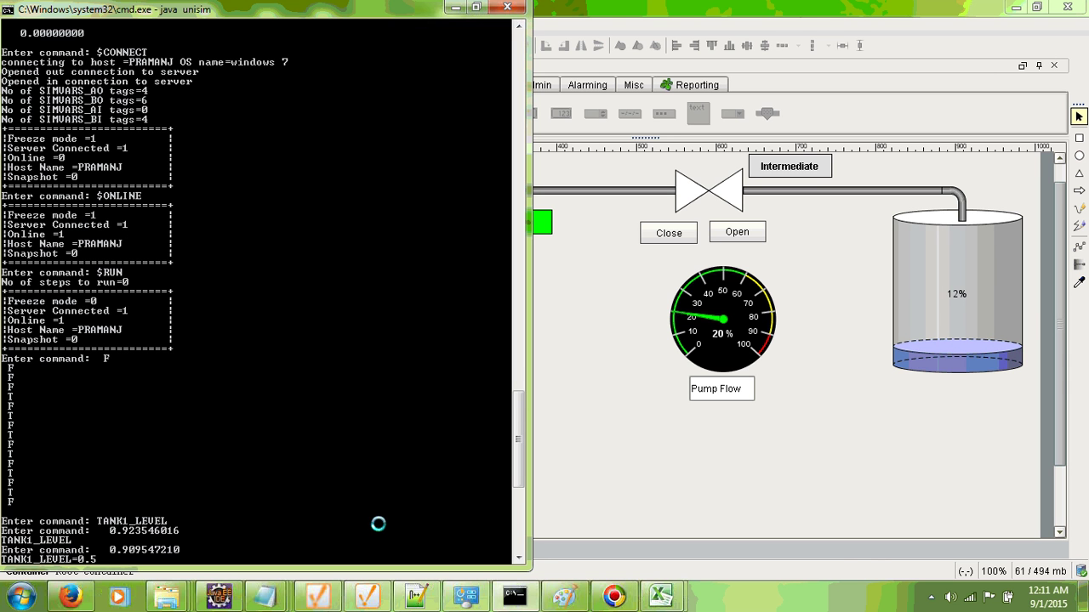
pyautogui.click(646, 399)
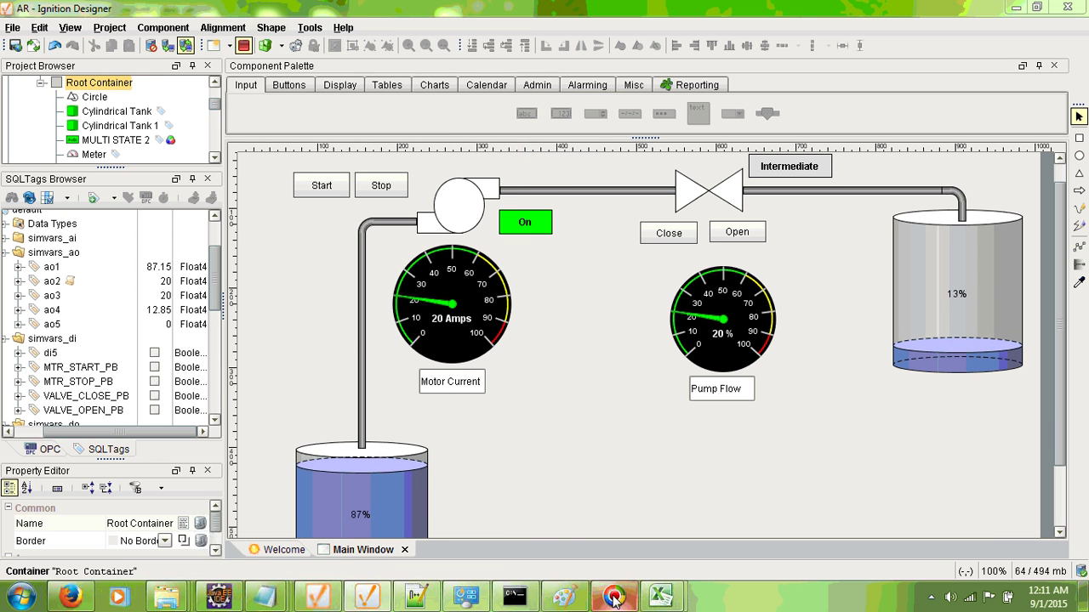
pyautogui.click(513, 595)
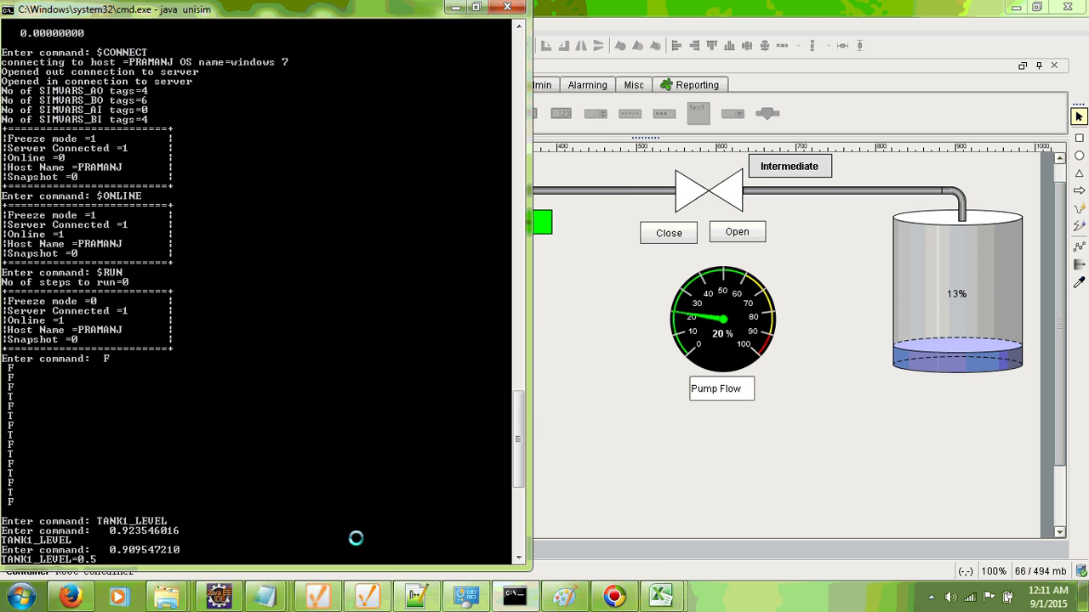
pyautogui.press('Return')
pyautogui.click(644, 472)
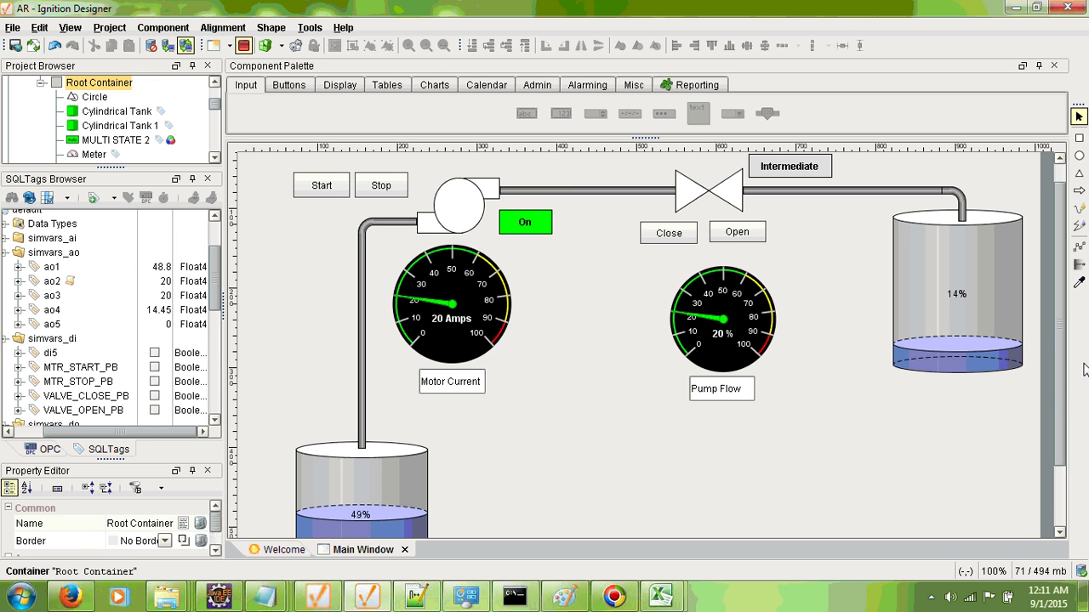
pyautogui.moveTo(1063, 389); pyautogui.dragTo(1068, 444)
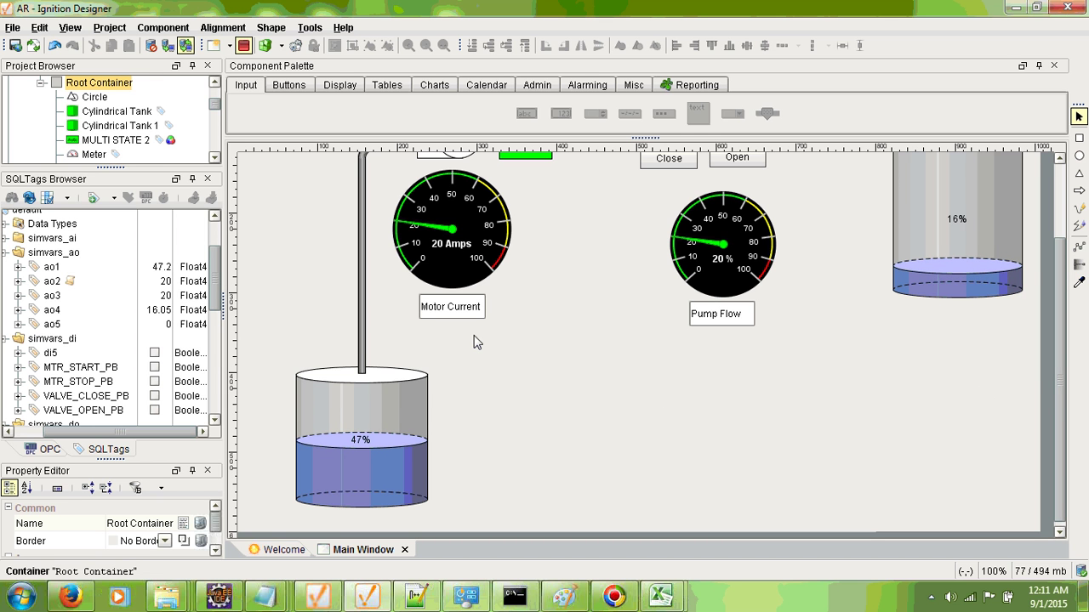
pyautogui.scroll(1, 568, 332)
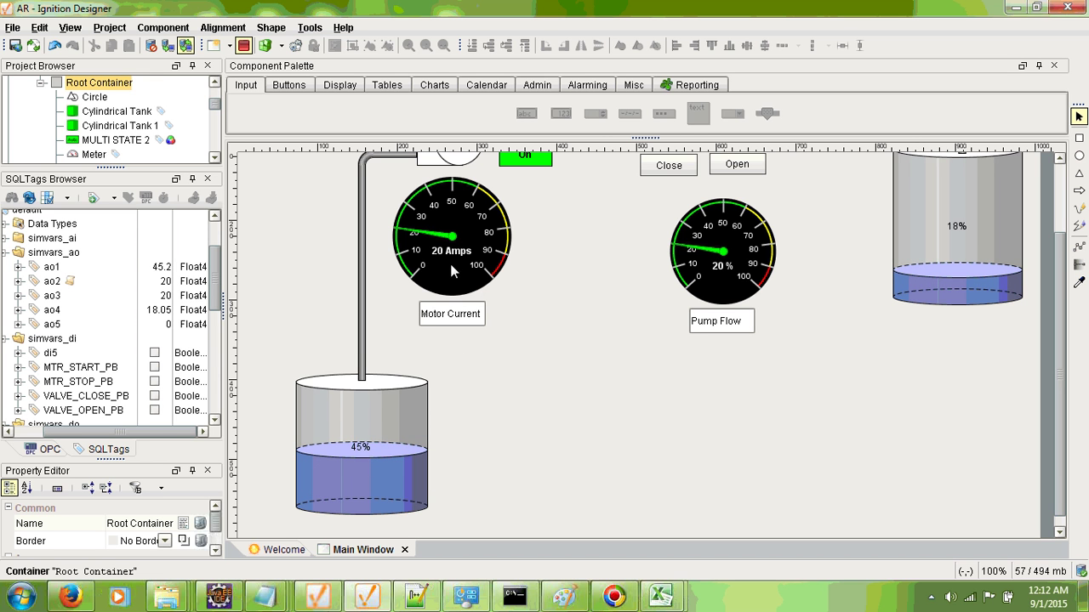
pyautogui.scroll(1, 544, 326)
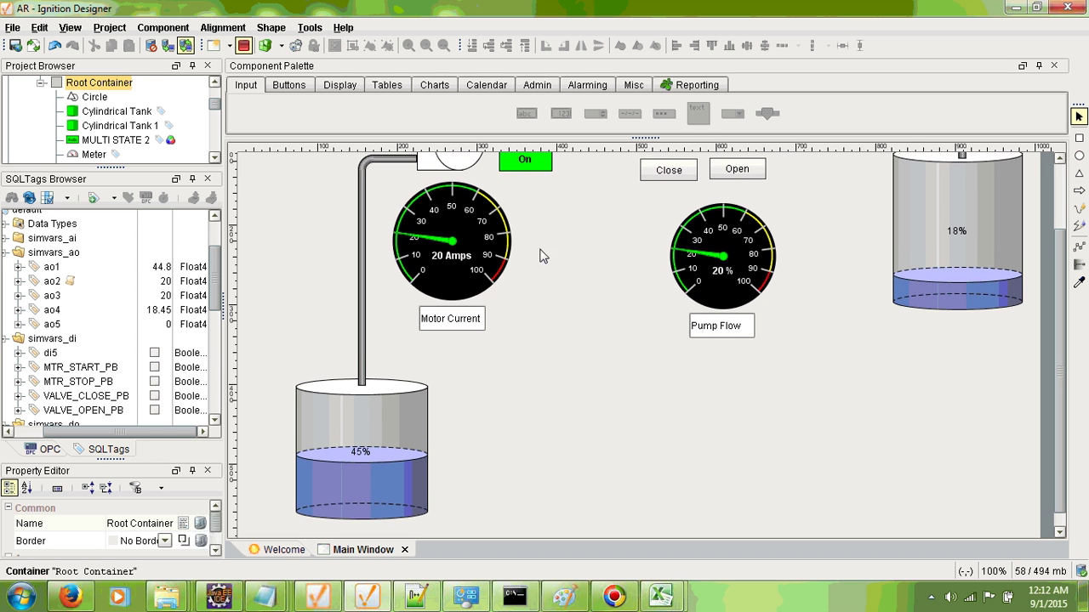
pyautogui.scroll(2, 617, 327)
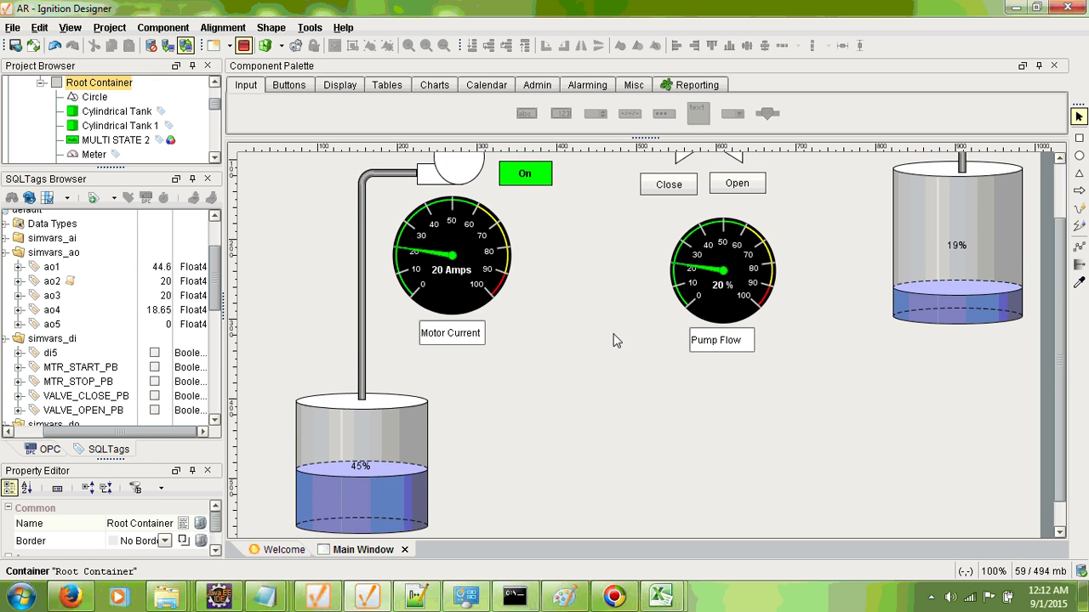
# Set TANK1_LEVEL=0.25 in the simulator console and switch back to the Main Window in Ignition Designer
pyautogui.click(513, 598)
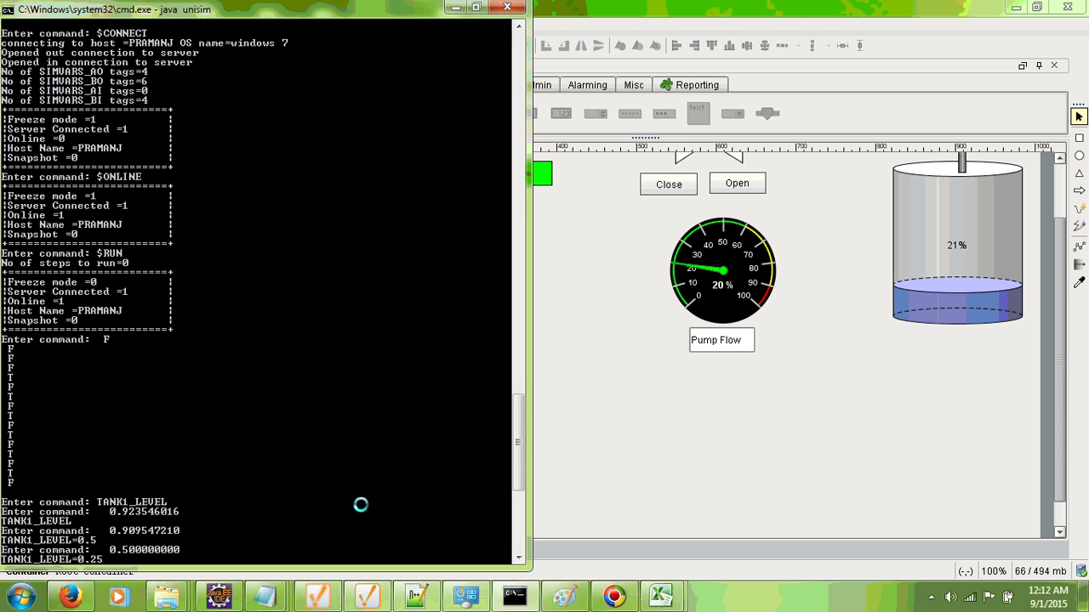
pyautogui.press('Return')
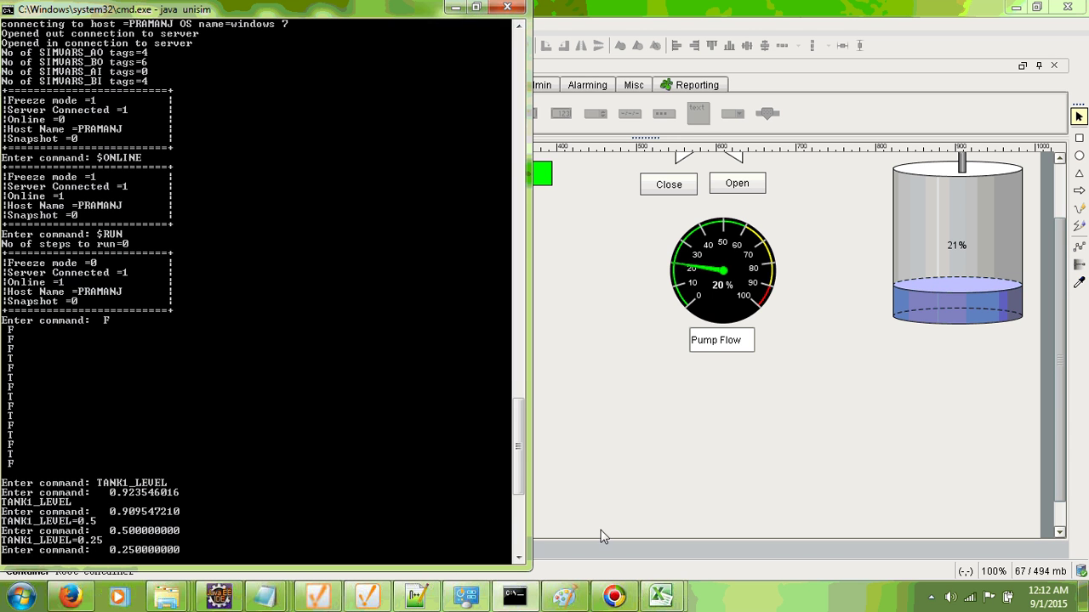
pyautogui.click(719, 461)
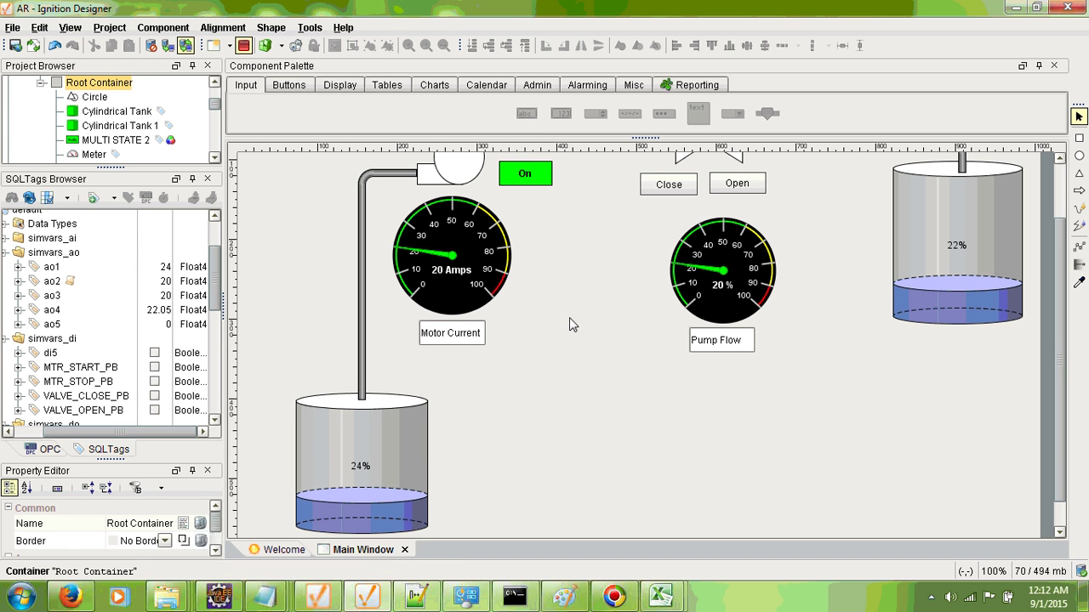
pyautogui.scroll(1, 684, 260)
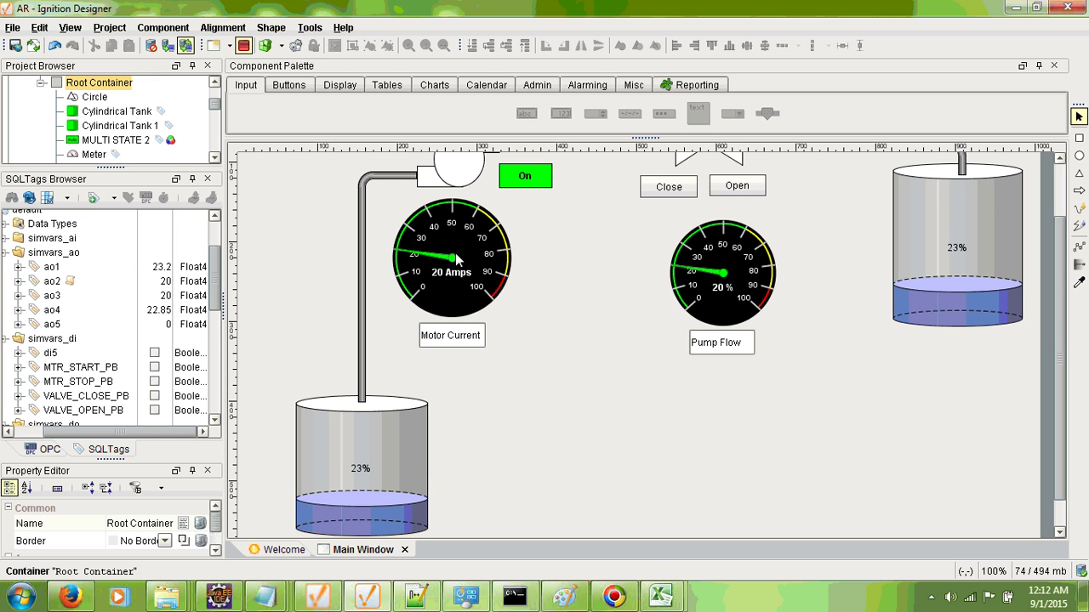
# Give the valve another open command and try to restart the pump motor after its low-level trip
pyautogui.click(738, 187)
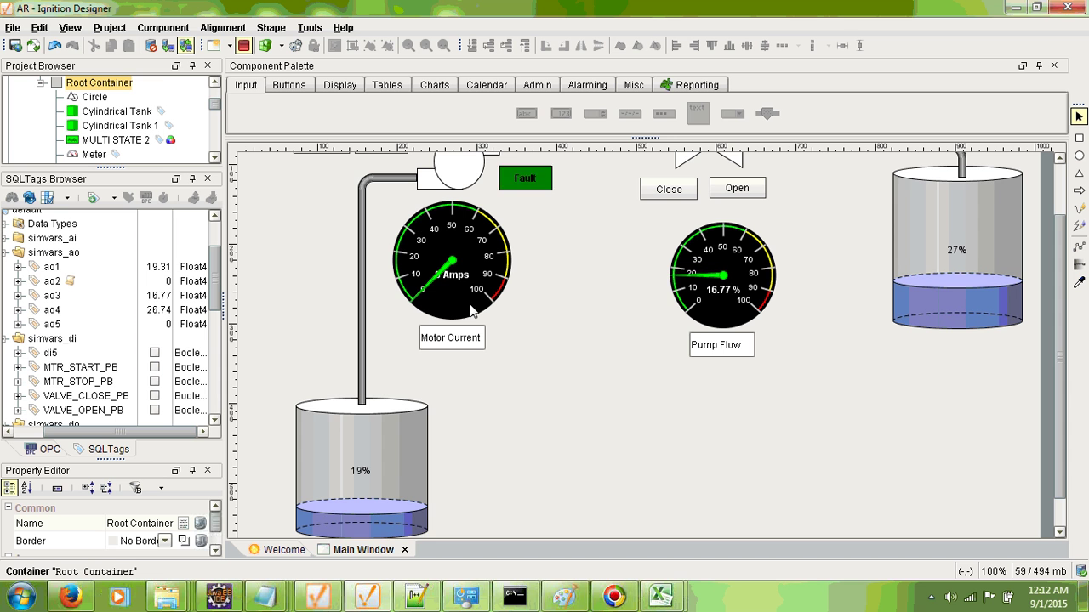
pyautogui.scroll(1, 616, 353)
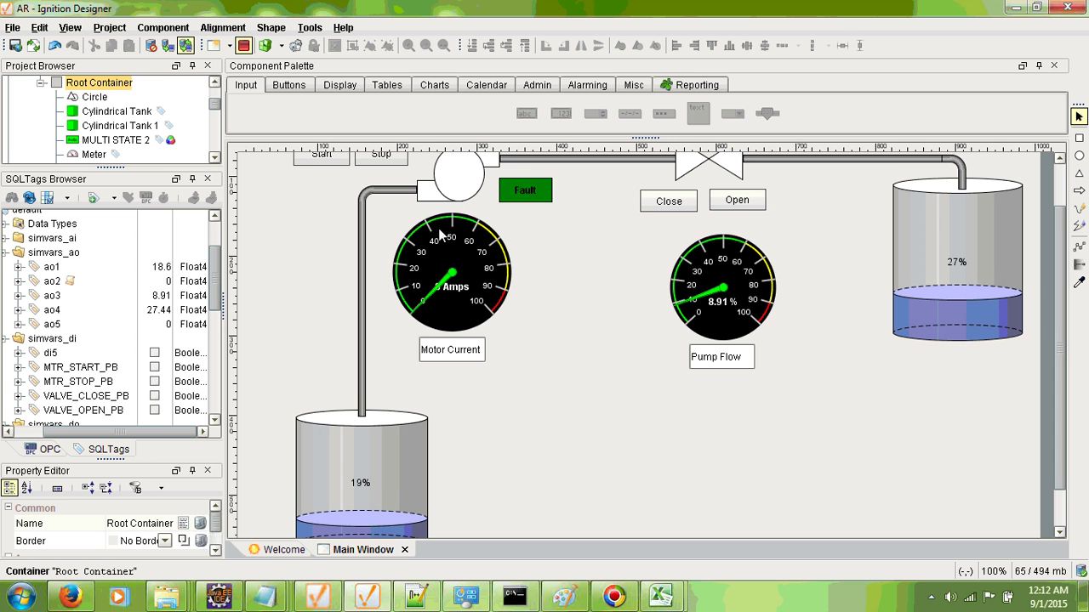
pyautogui.scroll(1, 472, 195)
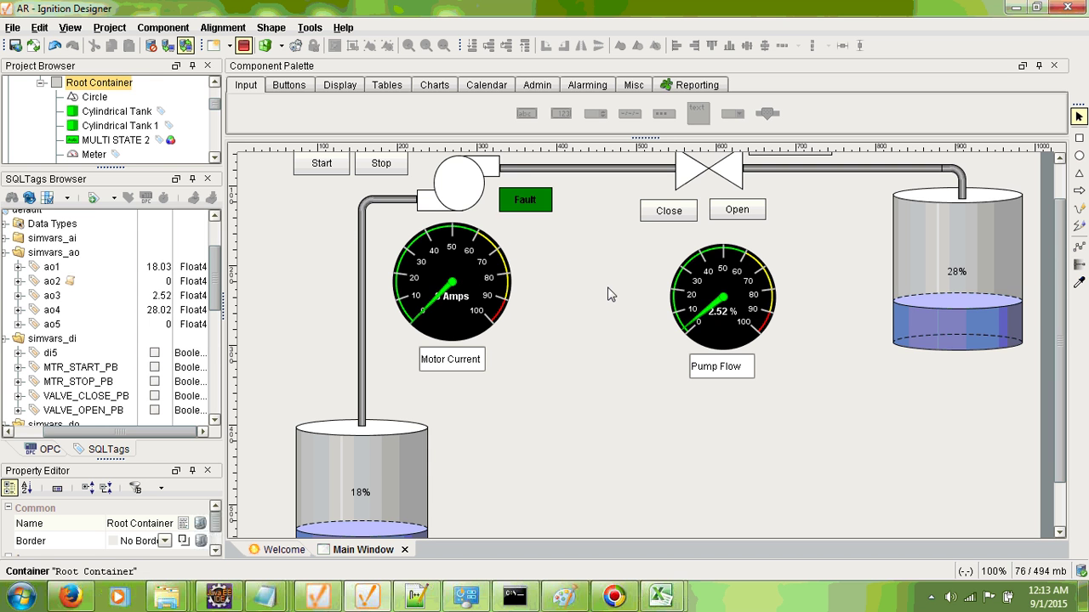
pyautogui.scroll(1, 608, 294)
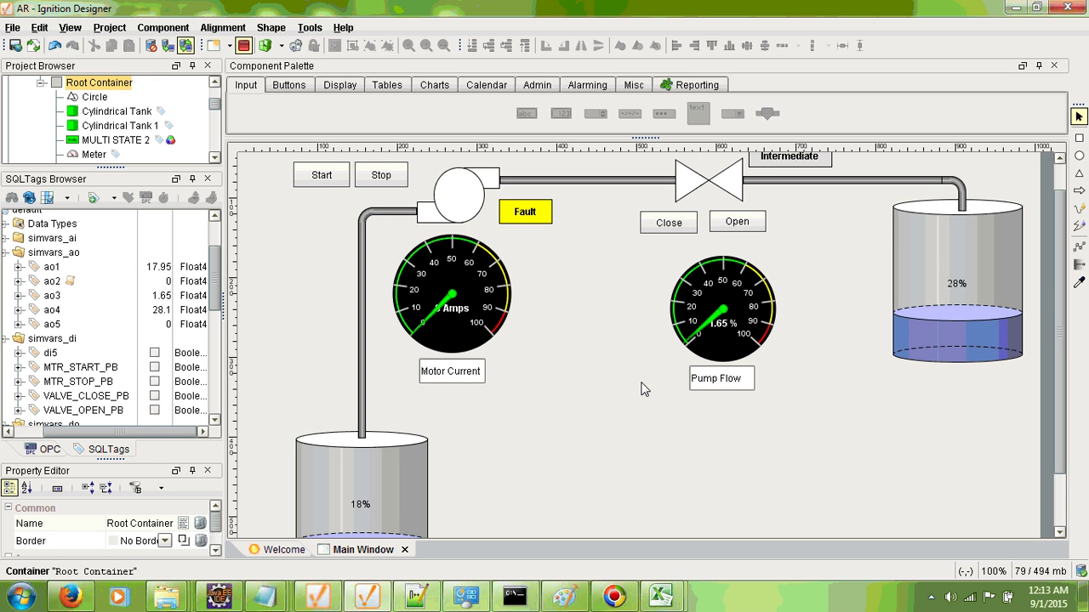
pyautogui.click(321, 175)
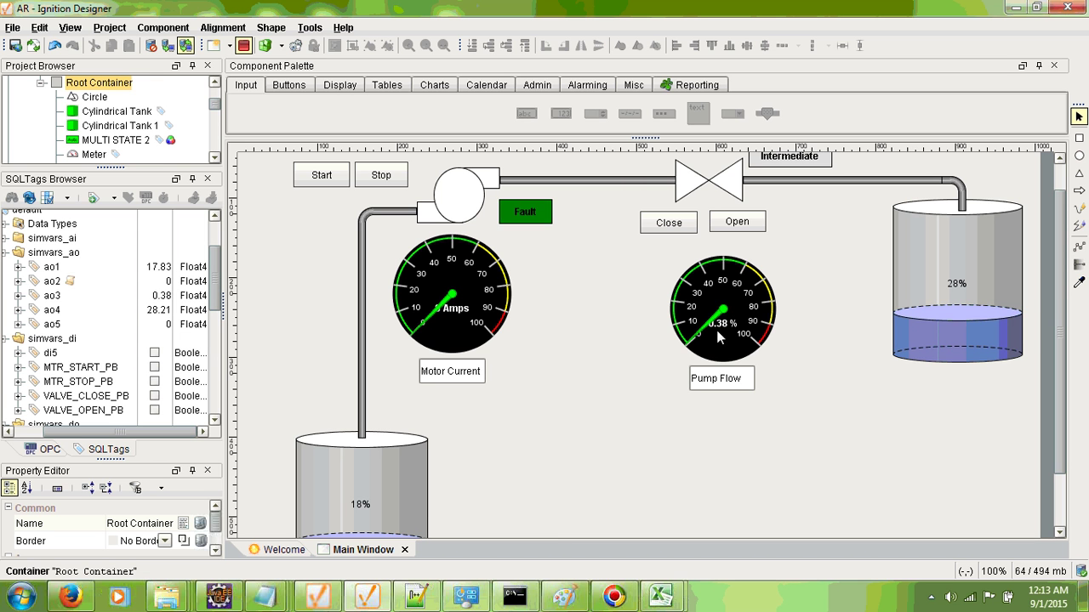
# Set TANK1_LEVEL=0.5 in the simulator console and restart the pump motor from the Main Window in Ignition Designer
pyautogui.click(517, 600)
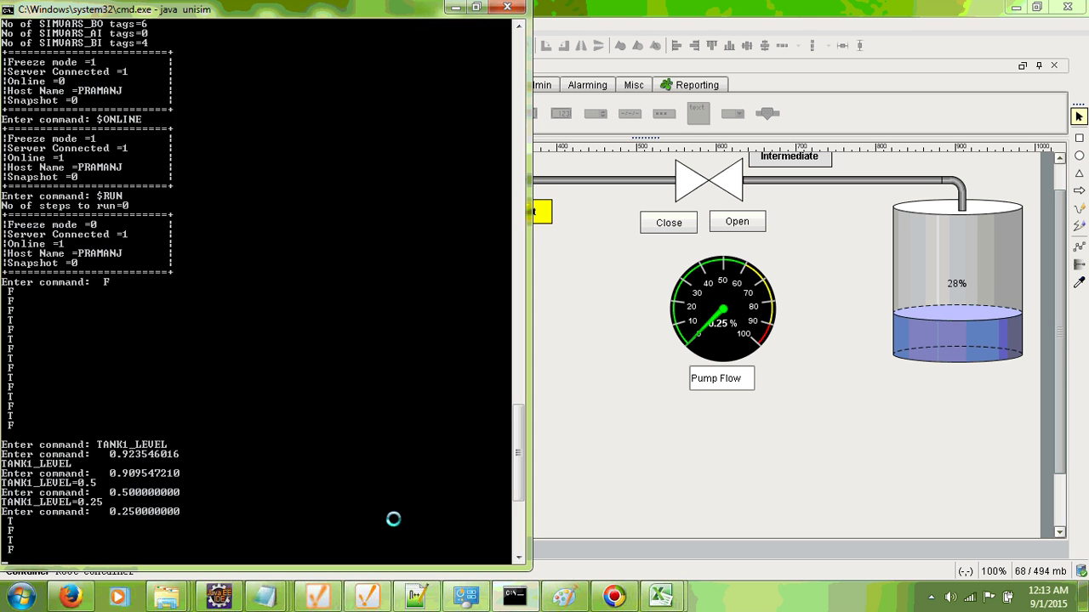
pyautogui.press('Up')
pyautogui.press('BackSpace')
pyautogui.press('BackSpace')
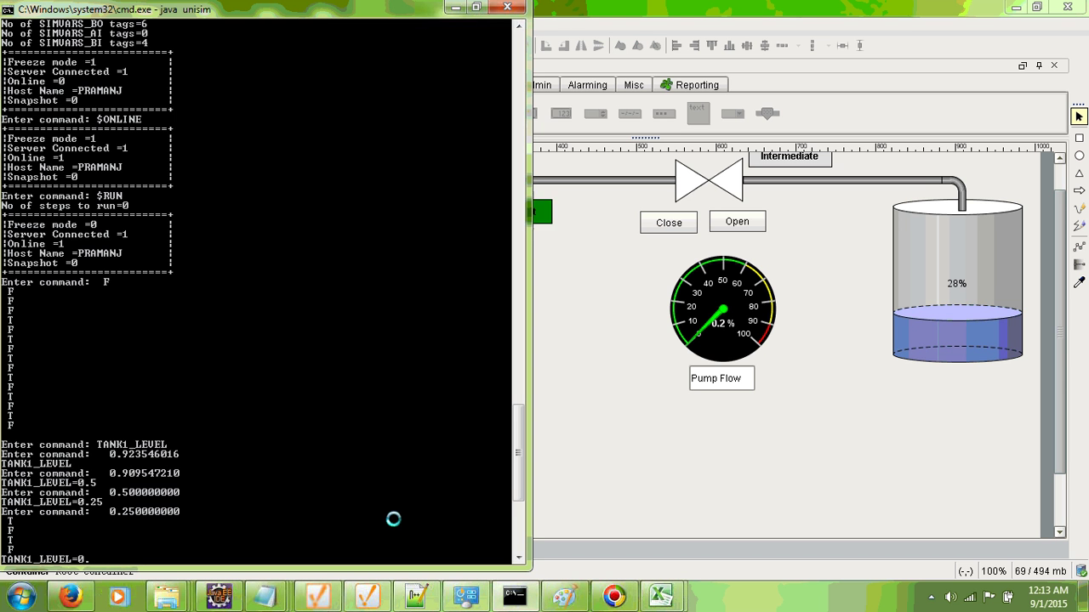
pyautogui.write('5')
pyautogui.press('Return')
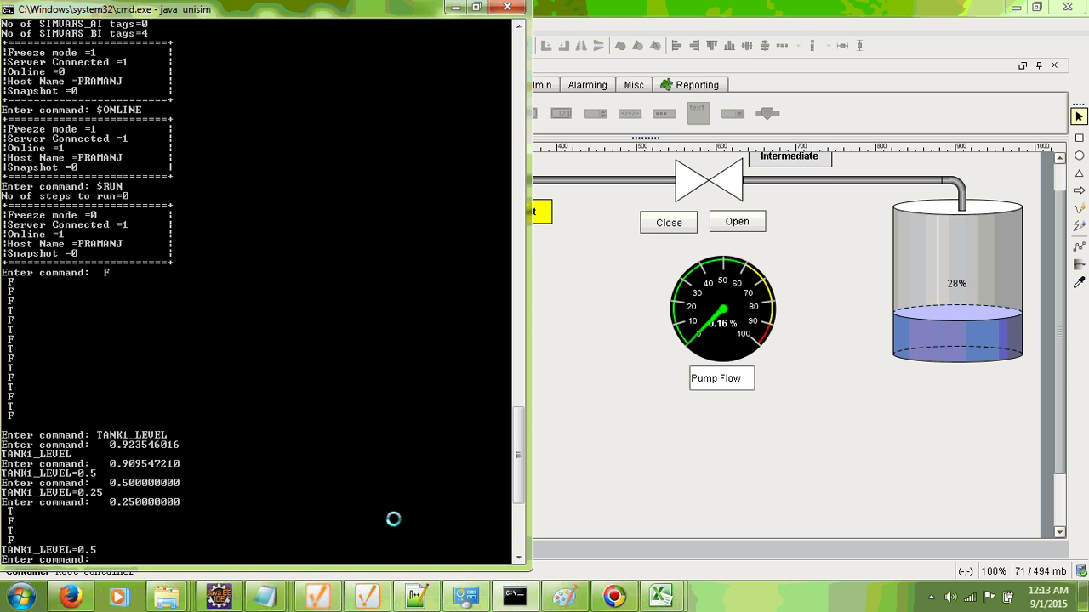
pyautogui.click(567, 492)
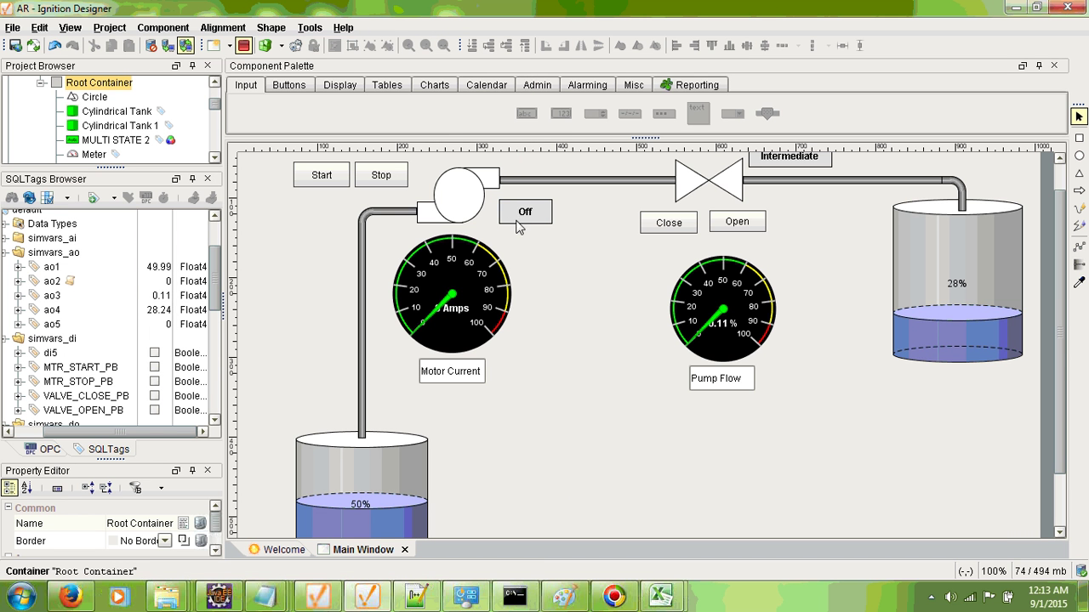
pyautogui.click(313, 181)
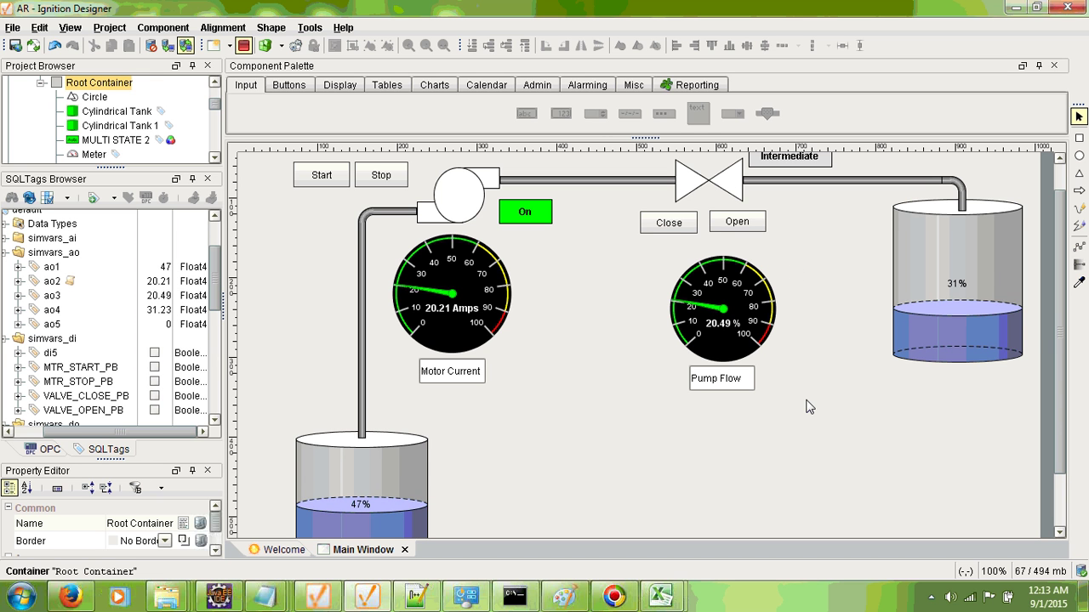
# Switch from Ignition Designer to the simulator console and freeze the running simulation with the $FREEZE command
pyautogui.scroll(-2, 808, 406)
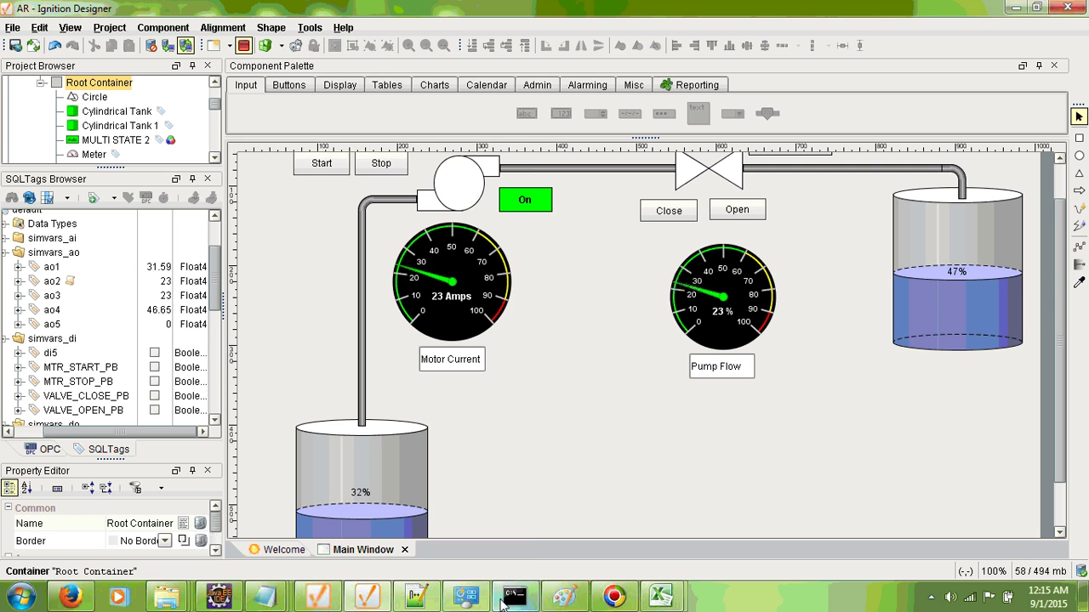
pyautogui.click(514, 597)
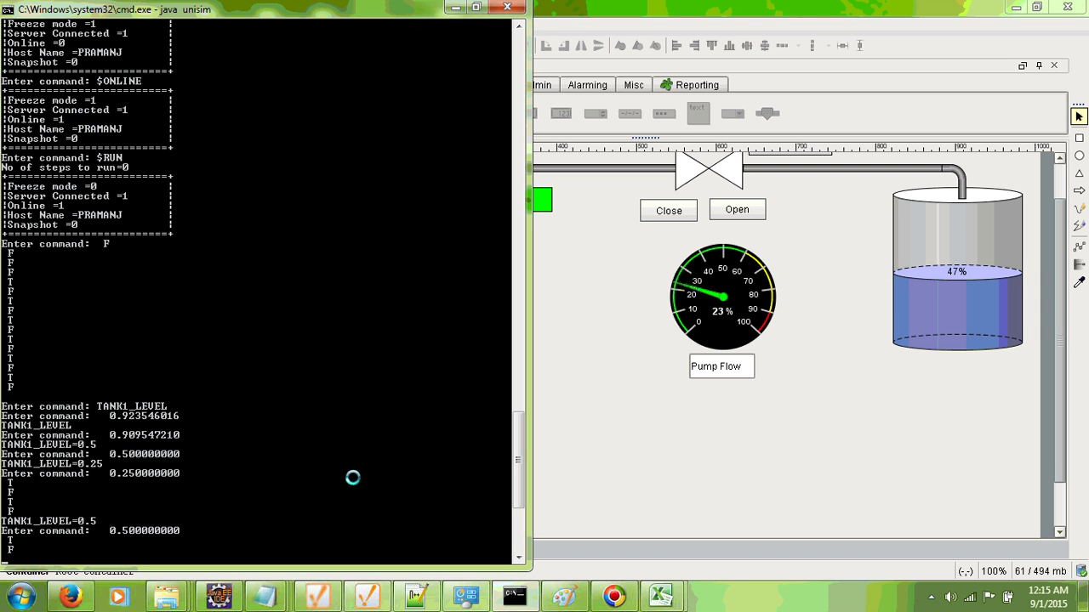
pyautogui.write('$freeze')
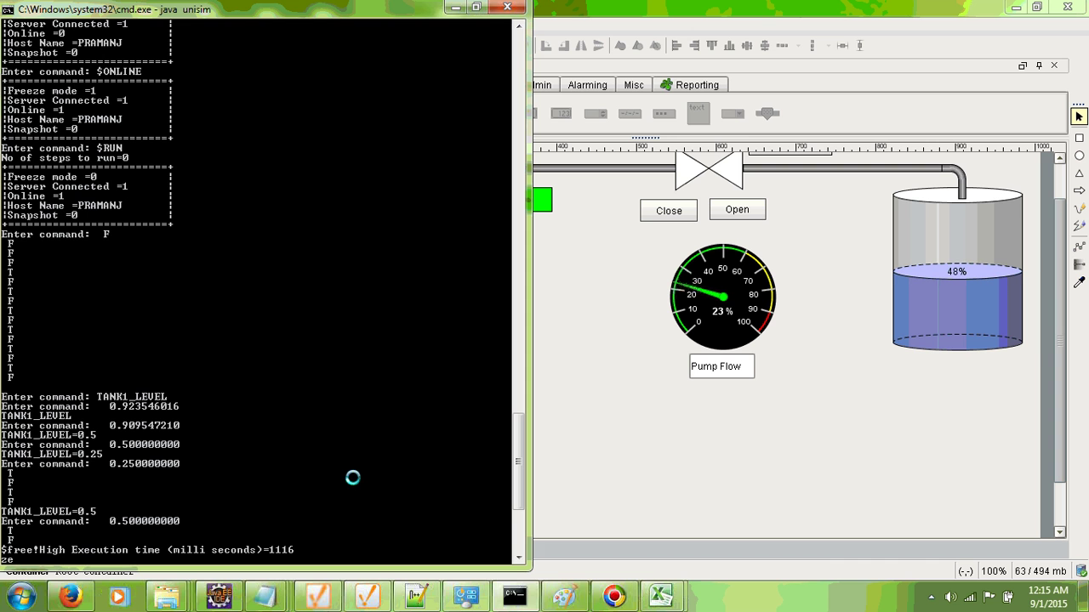
pyautogui.press('BackSpace')
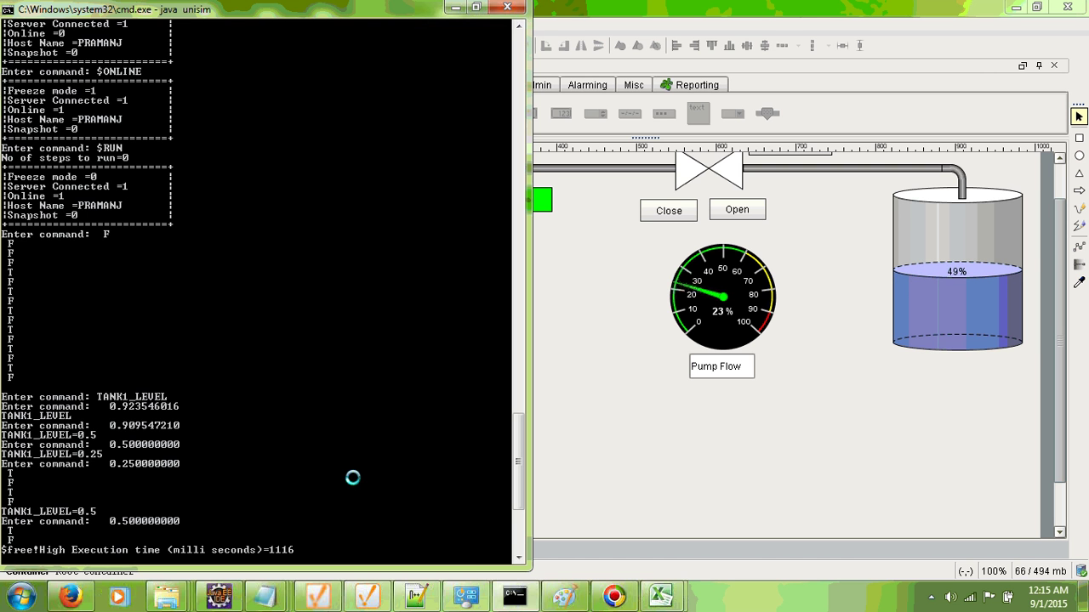
pyautogui.write('$FREEZE')
pyautogui.press('Return')
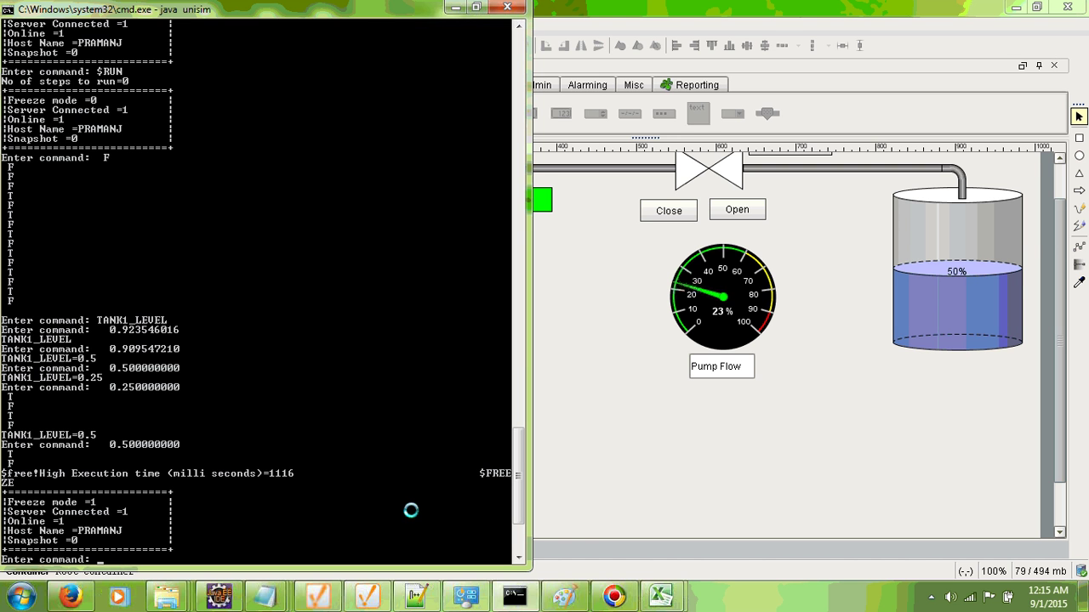
pyautogui.write('$QUIT')
pyautogui.press('Return')
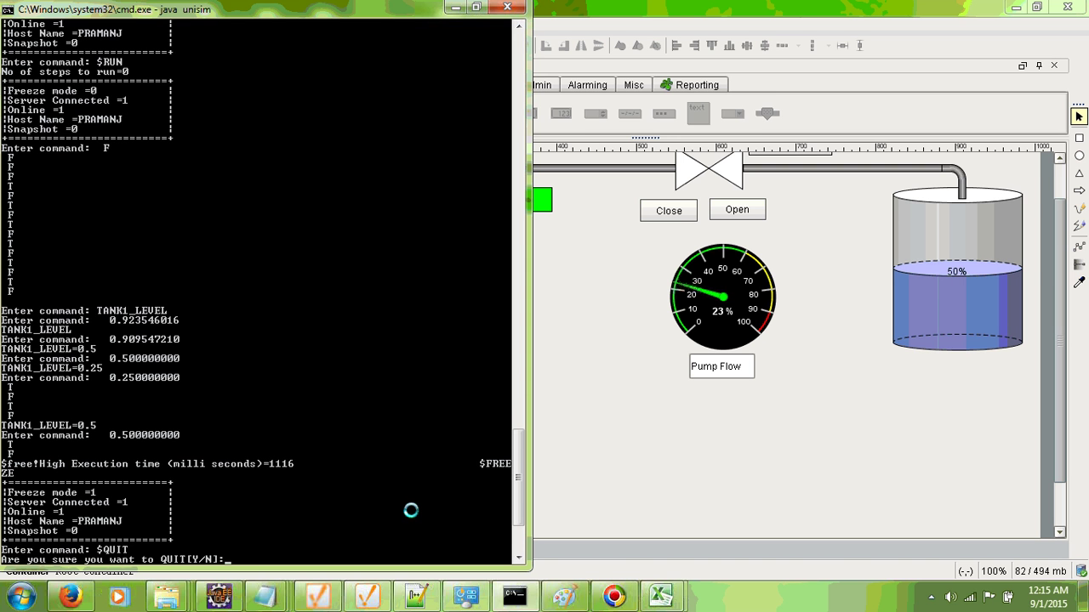
pyautogui.write('y')
pyautogui.press('BackSpace')
pyautogui.write('n')
pyautogui.press('Return')
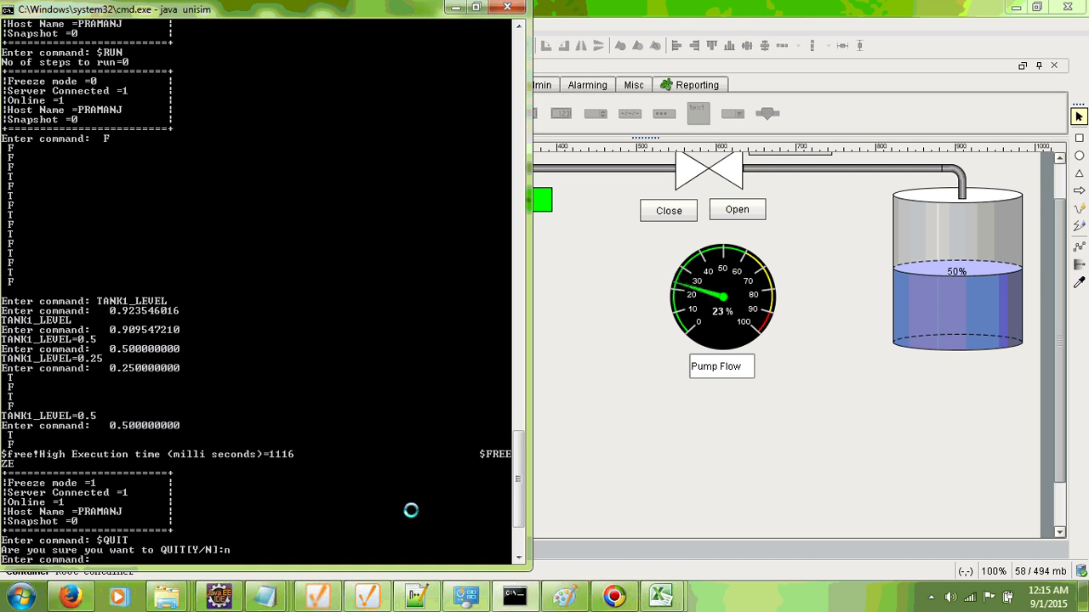
# Save the simulator state as snapshot 5 with $SNAP 5, and quit the simulator with $QUIT, answering y
pyautogui.write('$SNAP 5')
pyautogui.press('Return')
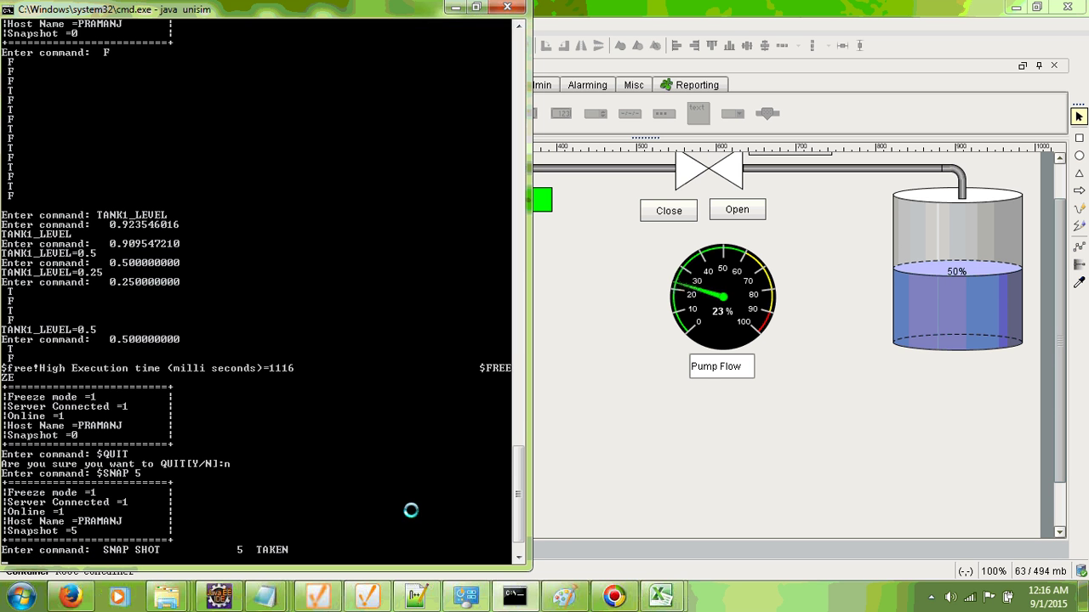
pyautogui.write('$QUIT')
pyautogui.press('Return')
pyautogui.write('y')
pyautogui.press('Return')
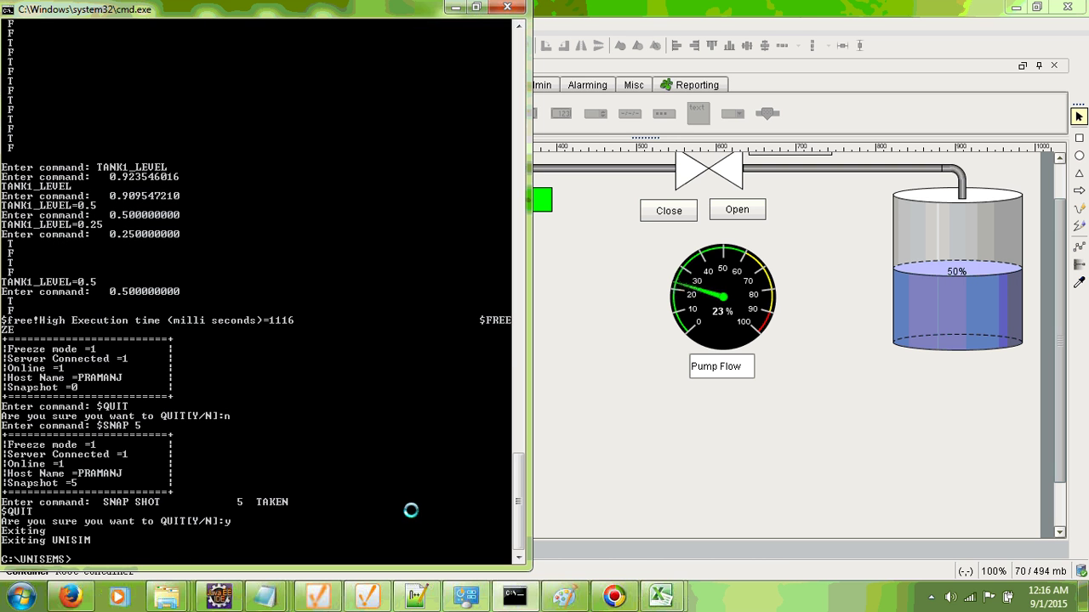
# Restart the simulator with java unisim and open the demo database
pyautogui.write('java unisim')
pyautogui.press('Return')
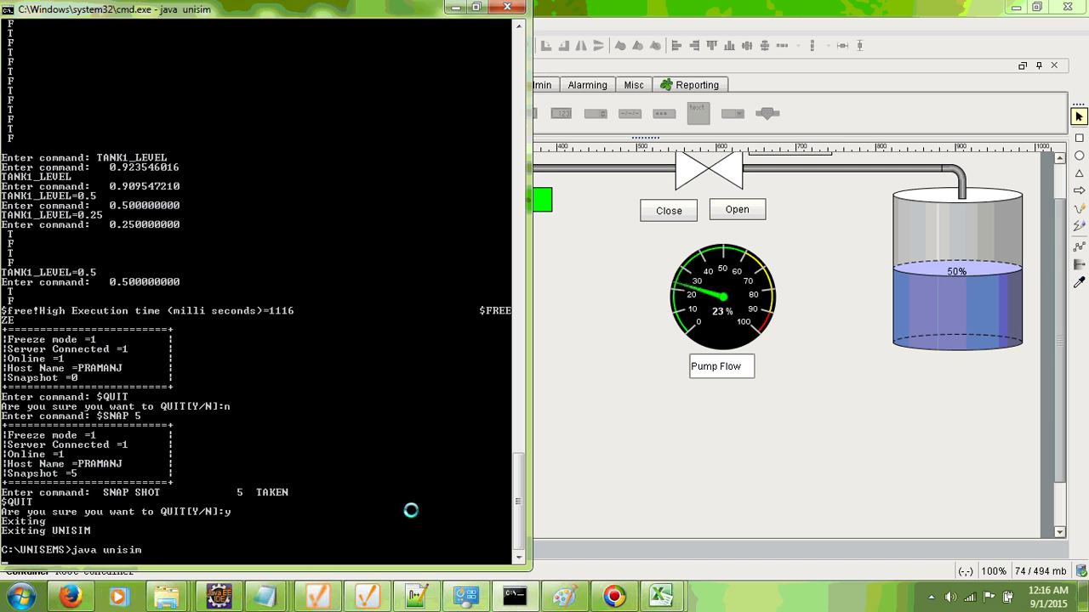
pyautogui.write('demo')
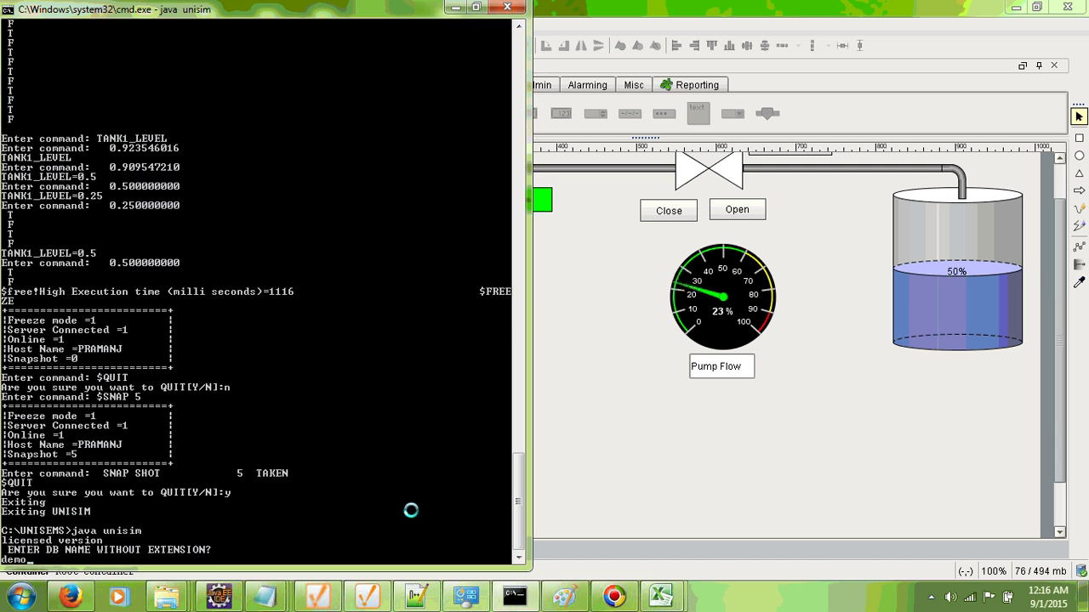
pyautogui.press('Return')
# Restore snapshot 5 with $REST 5 and check the Main Window in Ignition Designer before returning to the simulator console
pyautogui.write('$')
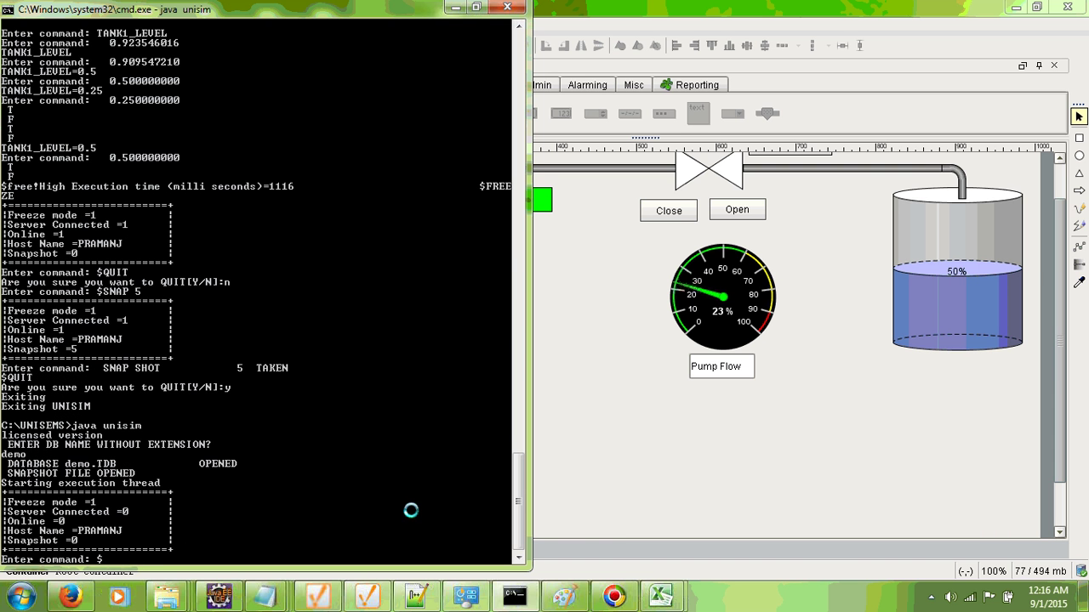
pyautogui.write('REST 5')
pyautogui.press('Return')
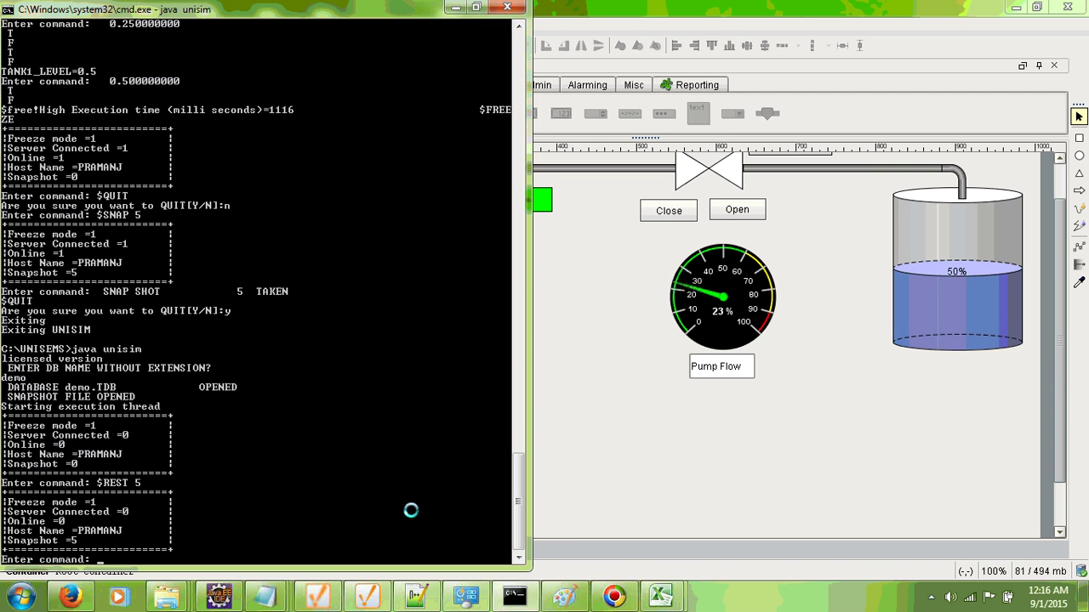
pyautogui.click(657, 460)
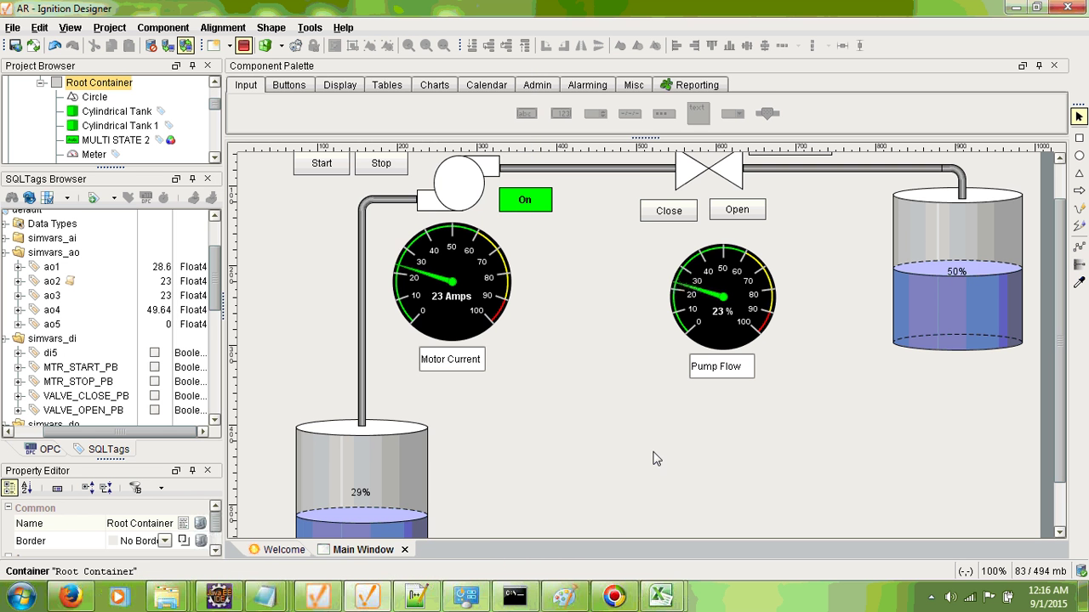
pyautogui.click(516, 598)
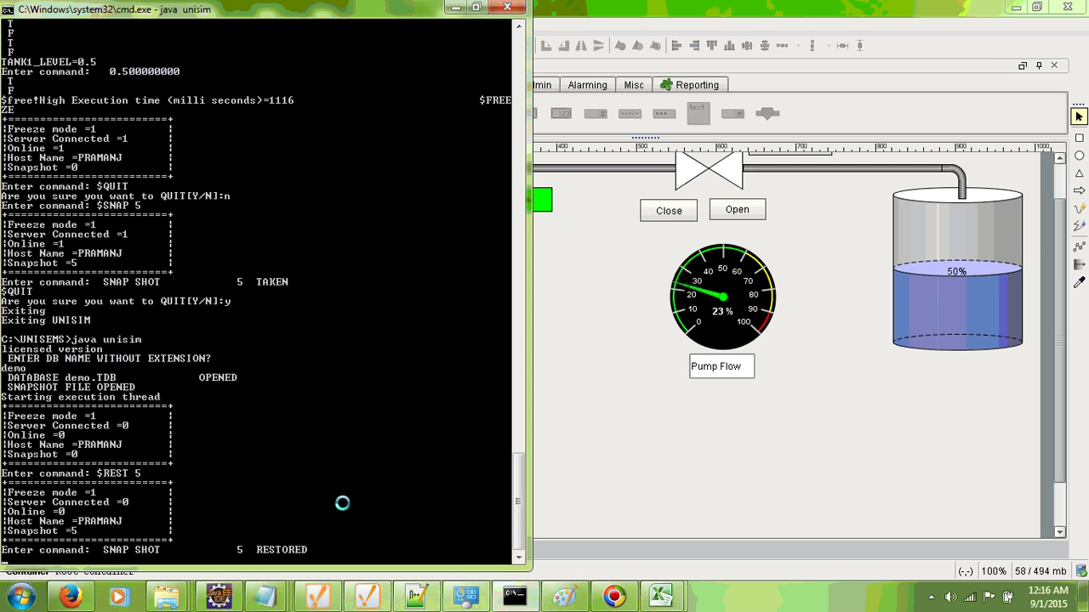